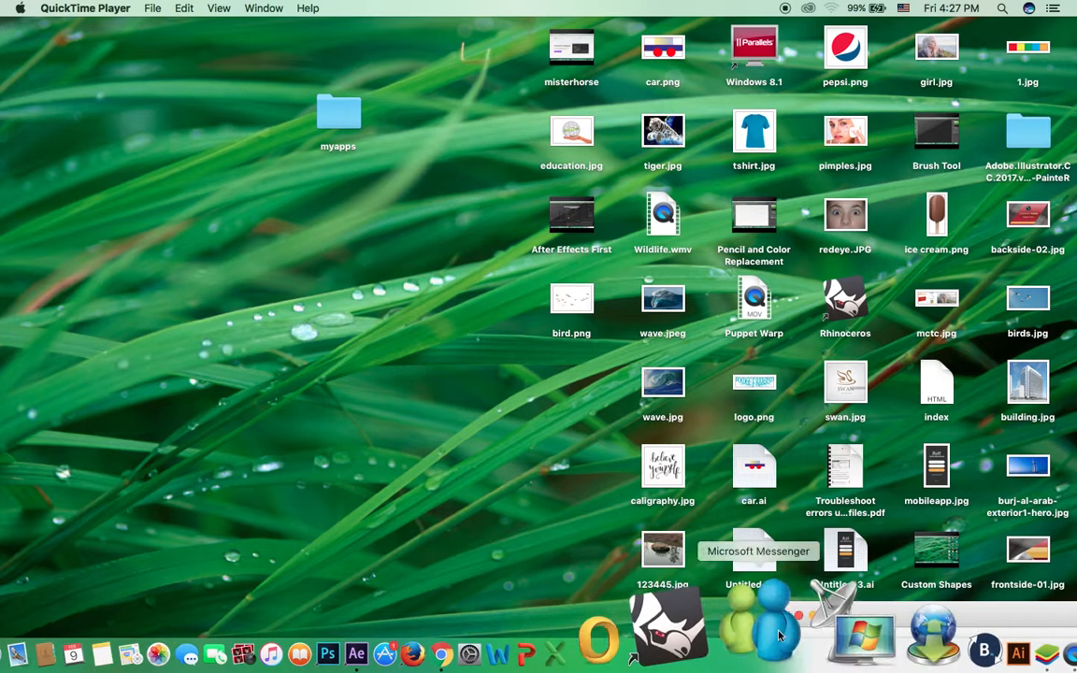
Step: Launch After Effects CC 2015 from the Dock, opening an empty untitled project
{"action": "left_click", "coordinate": [437, 200]}
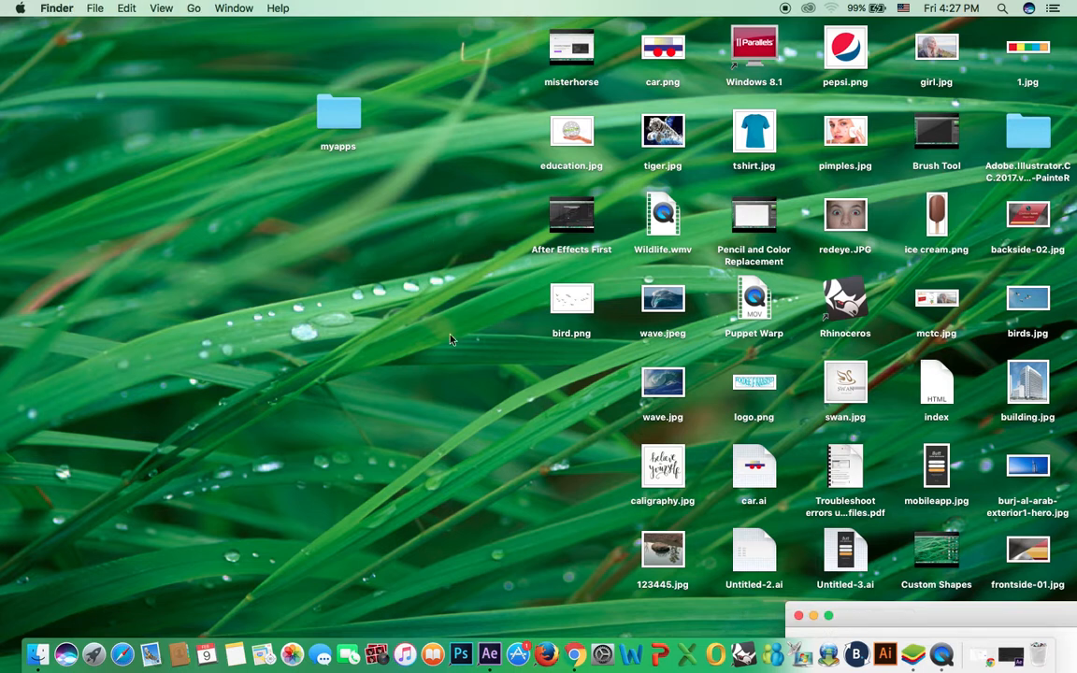
{"action": "left_click", "coordinate": [489, 652]}
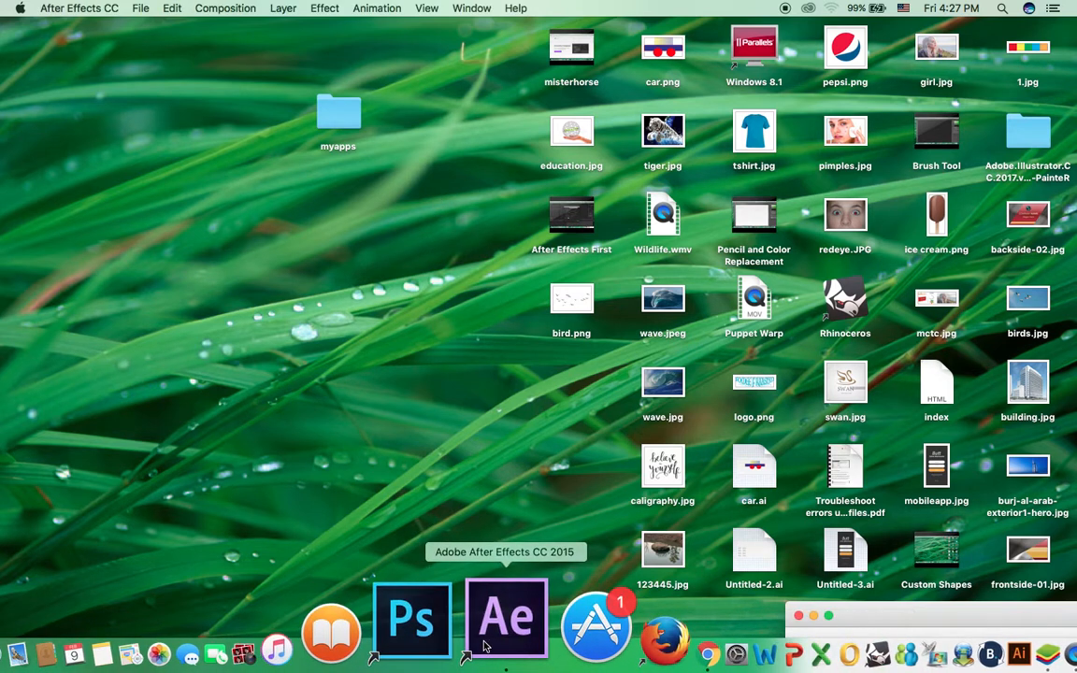
Step: Create Comp 1 as an HDTV 1080 25 fps composition with a white background
{"action": "left_click", "coordinate": [212, 11]}
{"action": "left_click", "coordinate": [229, 25]}
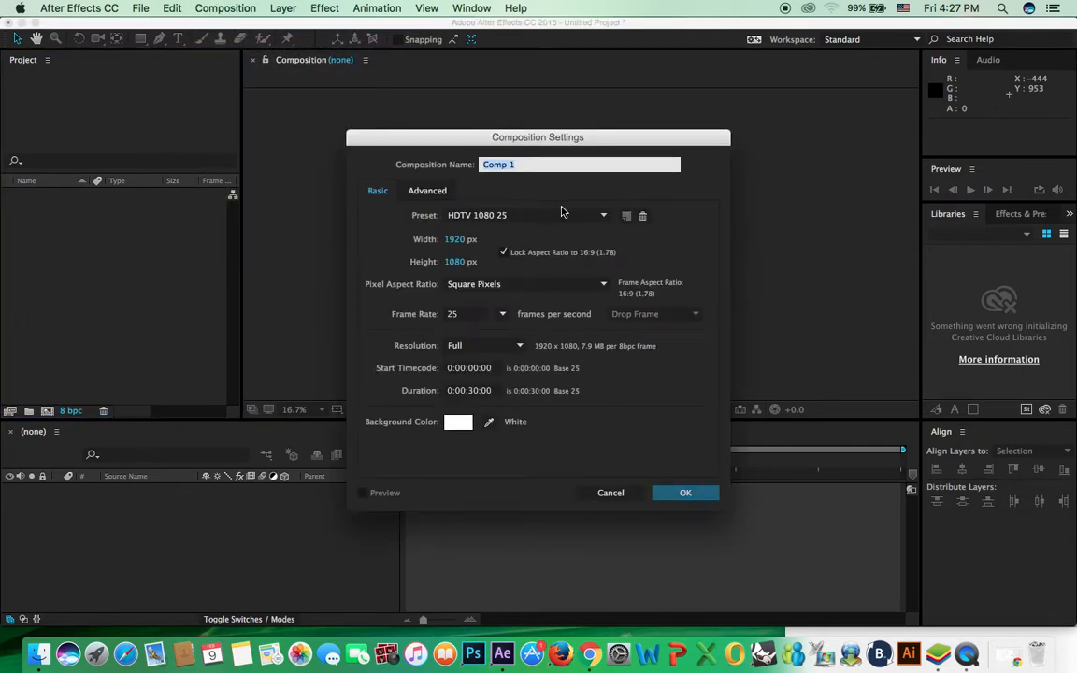
{"action": "left_click", "coordinate": [685, 492]}
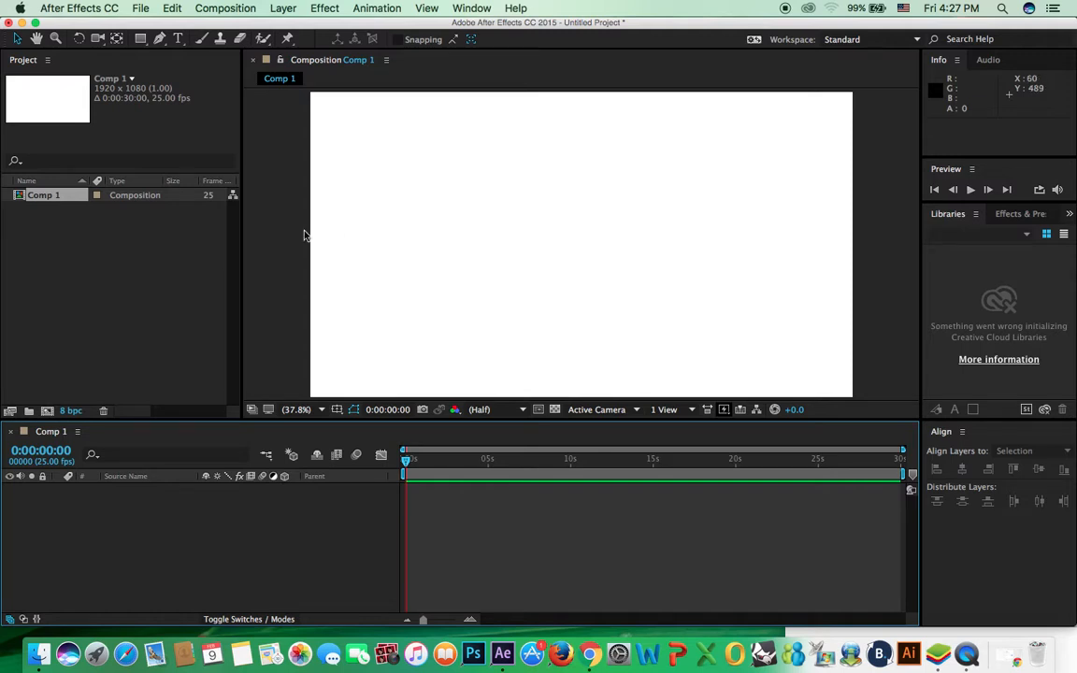
Step: Browse the Import File dialog's Desktop files, then cancel without importing
{"action": "left_click", "coordinate": [180, 262]}
{"action": "double_click", "coordinate": [208, 242]}
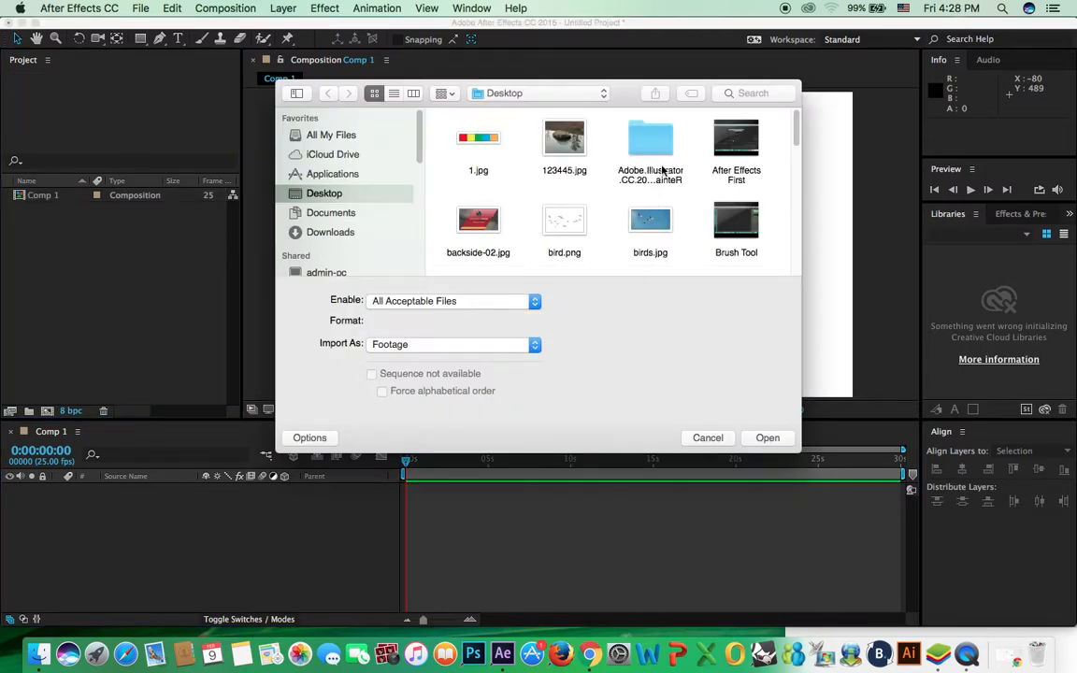
{"action": "left_click_drag", "start_coordinate": [797, 135], "coordinate": [796, 164]}
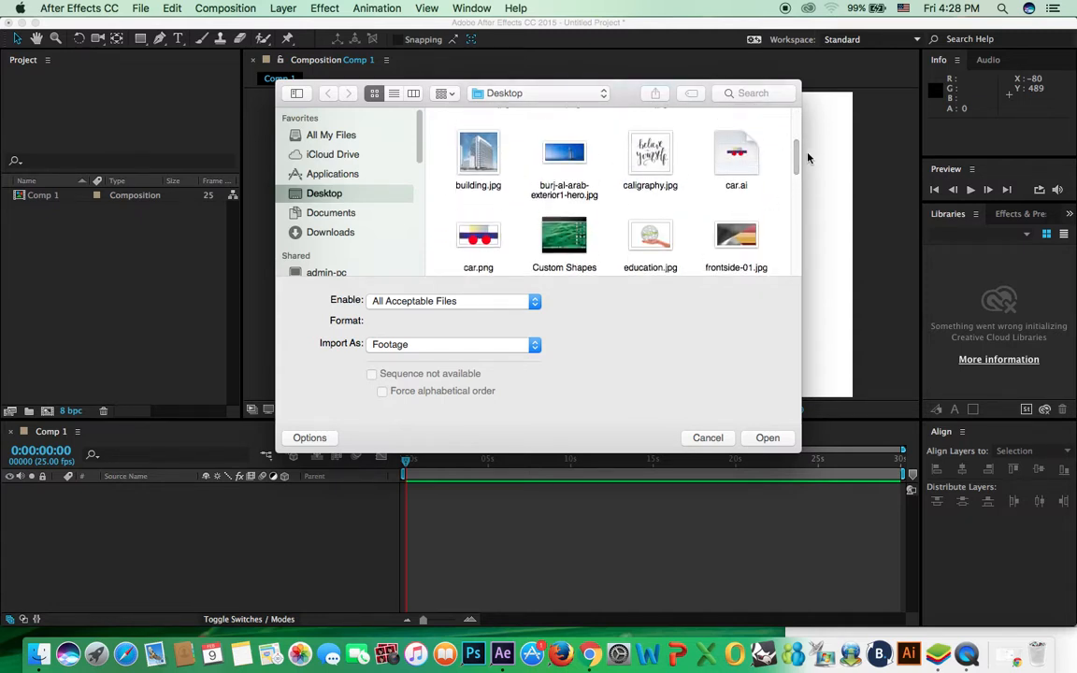
{"action": "left_click_drag", "start_coordinate": [797, 151], "coordinate": [799, 196]}
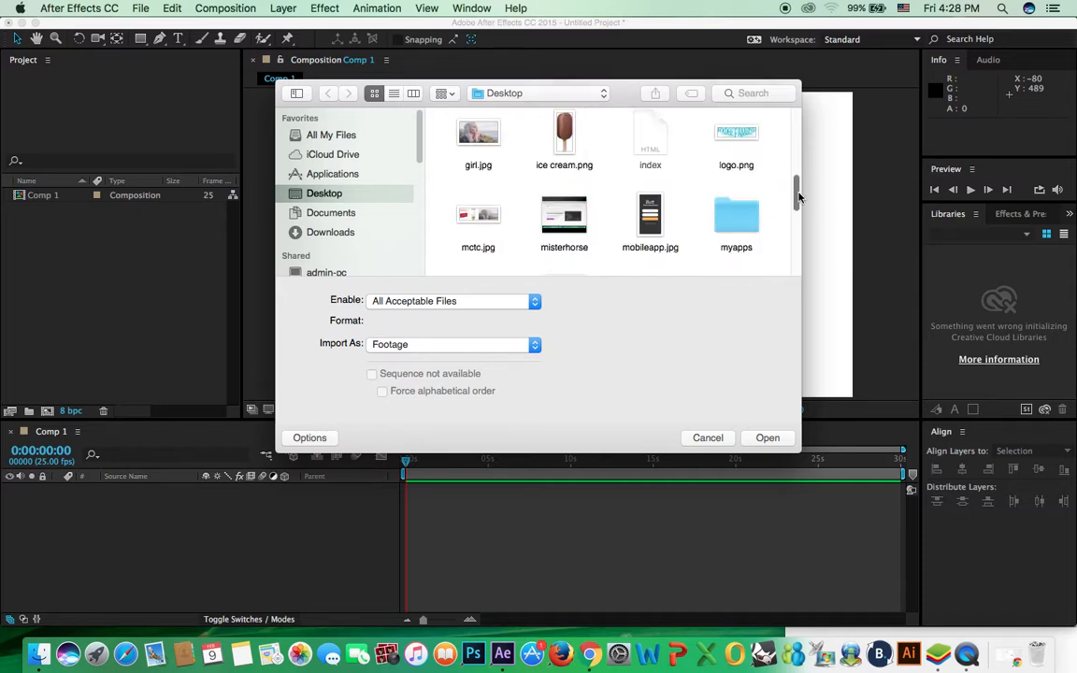
{"action": "left_click", "coordinate": [716, 439]}
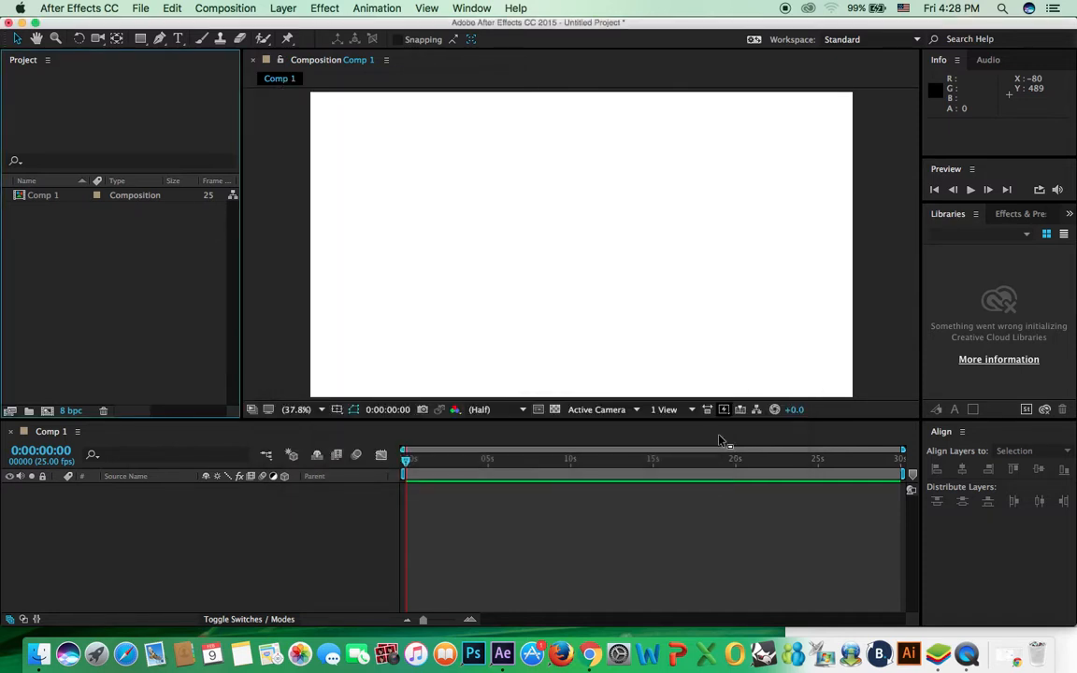
Step: Open a new Chrome window and load stocksnap.io
{"action": "left_click", "coordinate": [596, 651]}
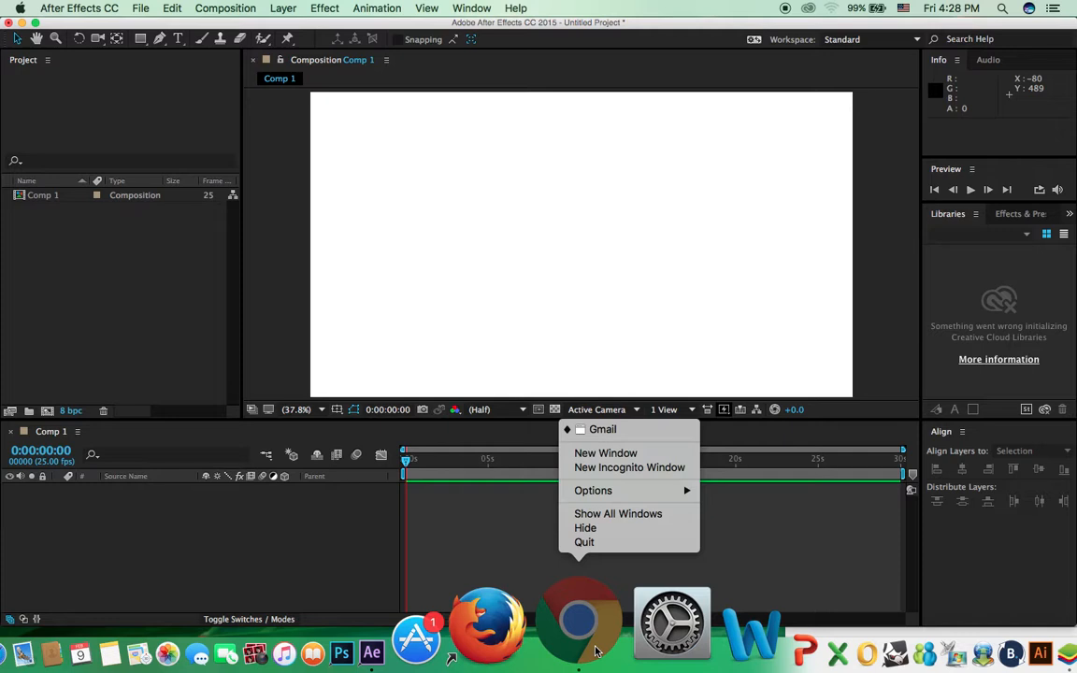
{"action": "left_click", "coordinate": [572, 453]}
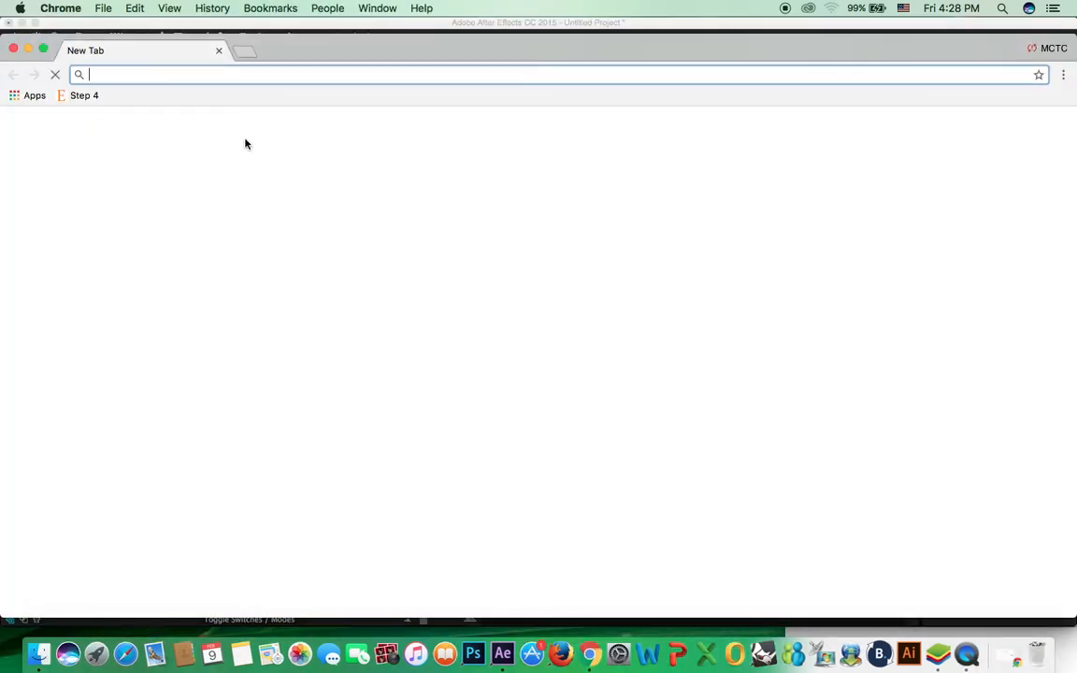
{"action": "type", "text": "s"}
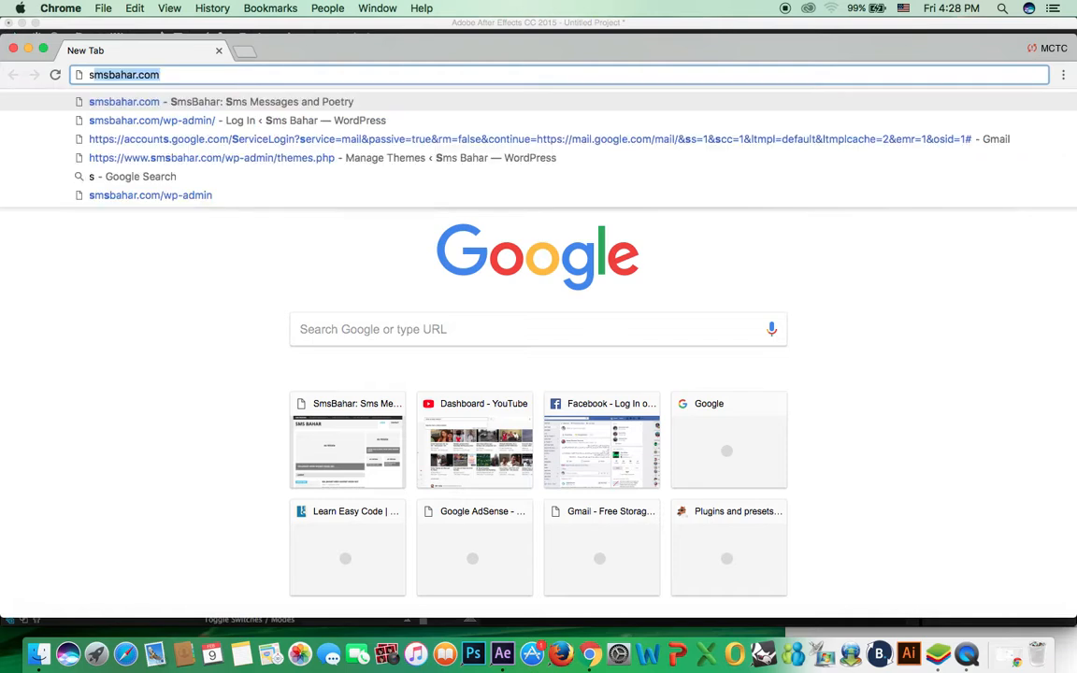
{"action": "type", "text": "tocksnap.io"}
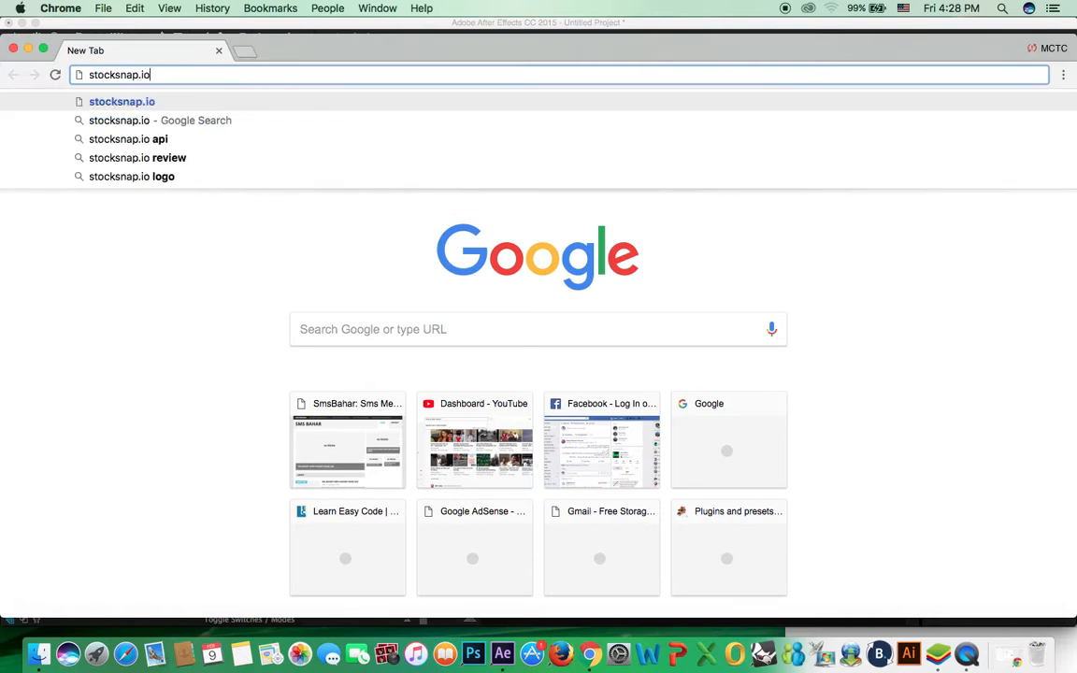
{"action": "key", "text": "Return"}
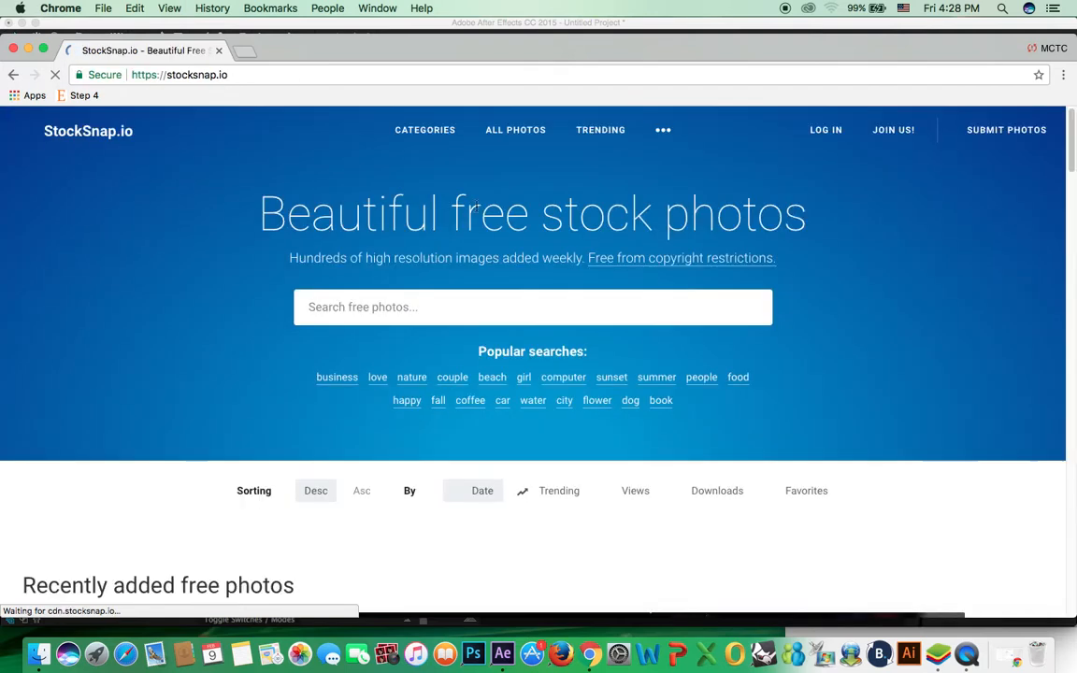
Step: Search StockSnap for 'nature' and open the night-time mountain lake photo
{"action": "left_click", "coordinate": [421, 312]}
{"action": "type", "text": "nature"}
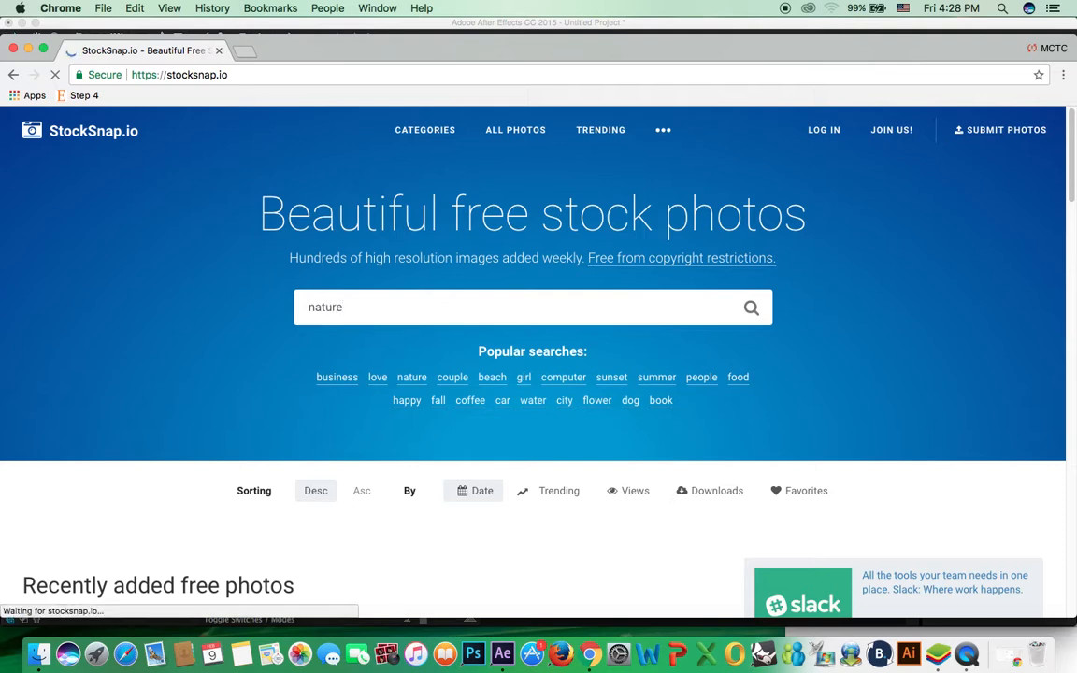
{"action": "key", "text": "Return"}
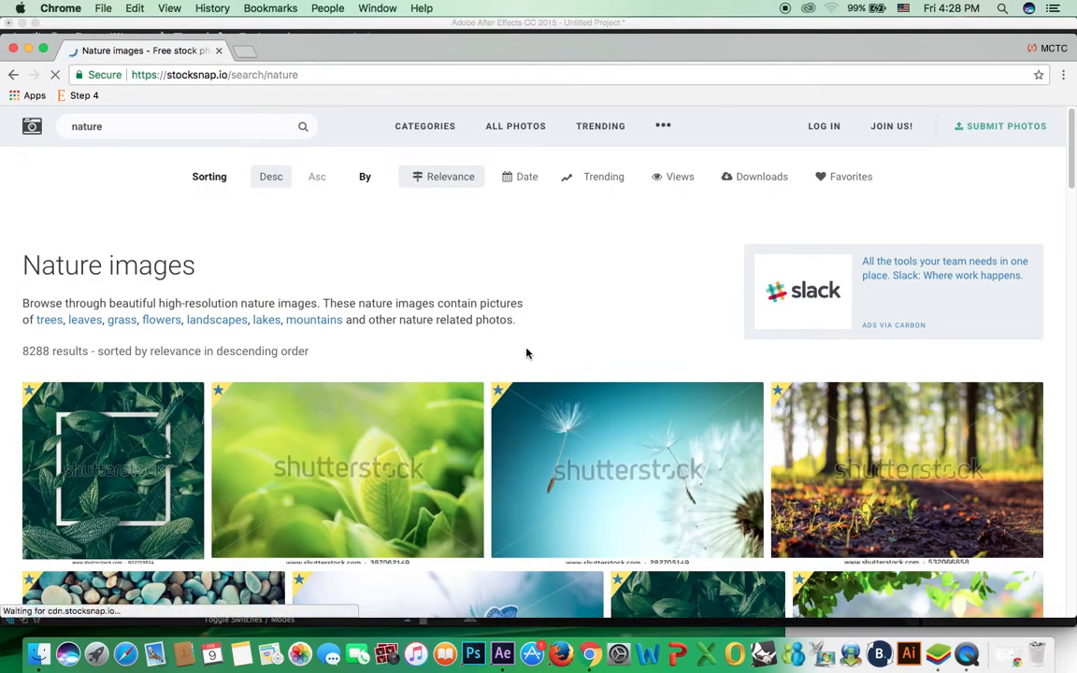
{"action": "left_click_drag", "start_coordinate": [1073, 145], "coordinate": [1074, 367]}
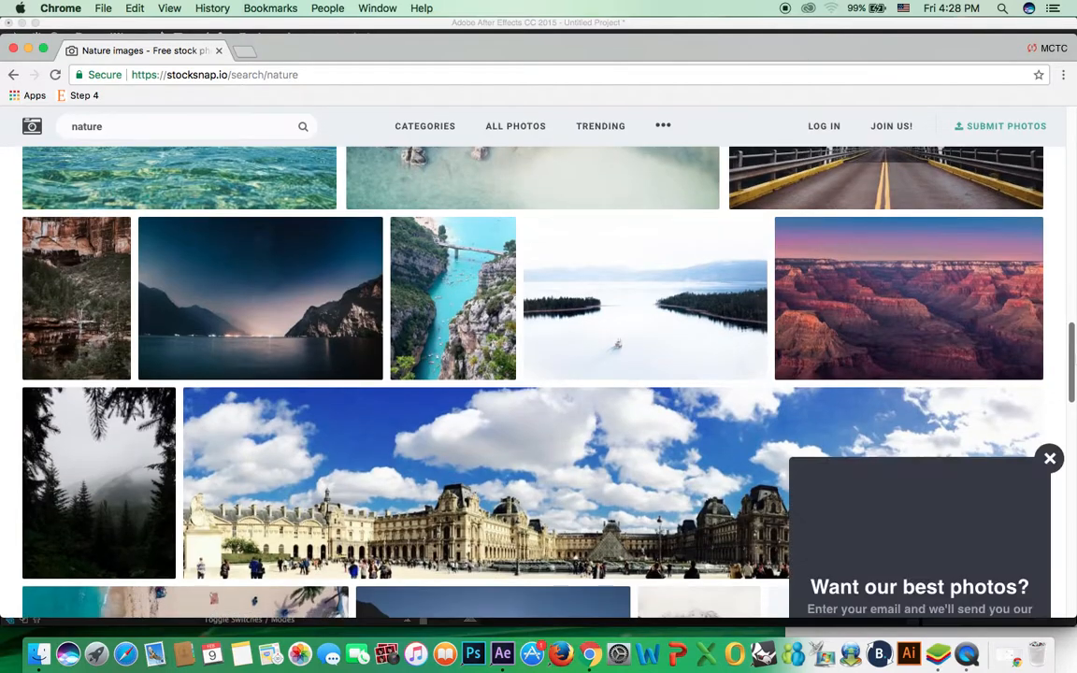
{"action": "left_click", "coordinate": [307, 258]}
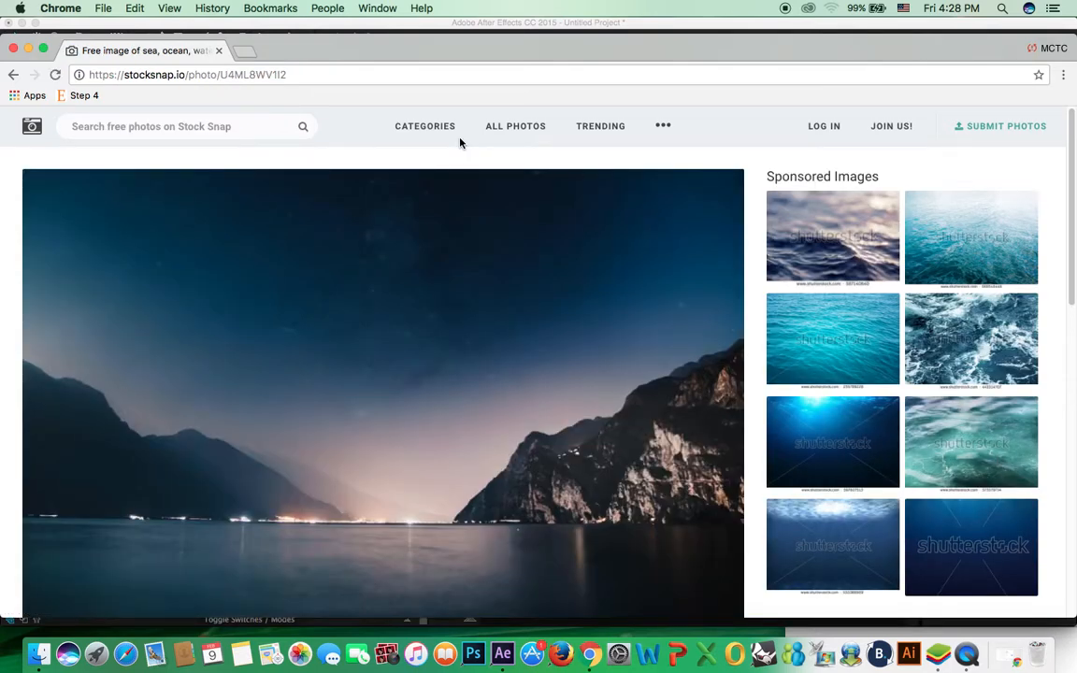
Step: Save the lake photo to the Desktop as nature.jpg
{"action": "scroll", "coordinate": [1072, 247], "scroll_direction": "down", "scroll_amount": 2}
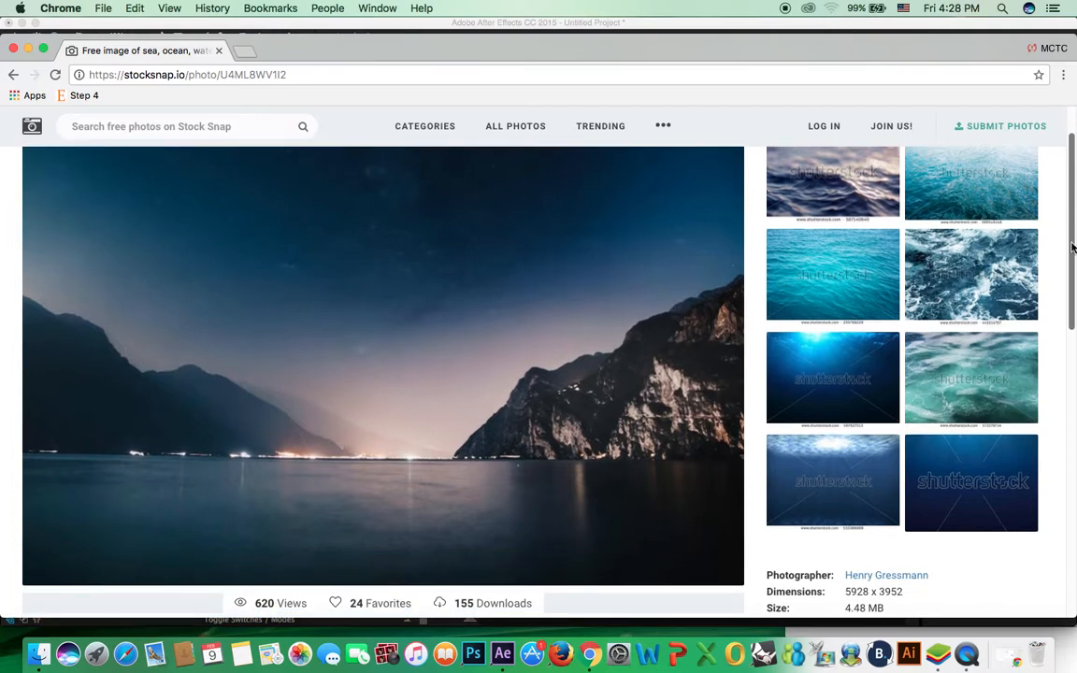
{"action": "scroll", "coordinate": [1073, 271], "scroll_direction": "up", "scroll_amount": 1}
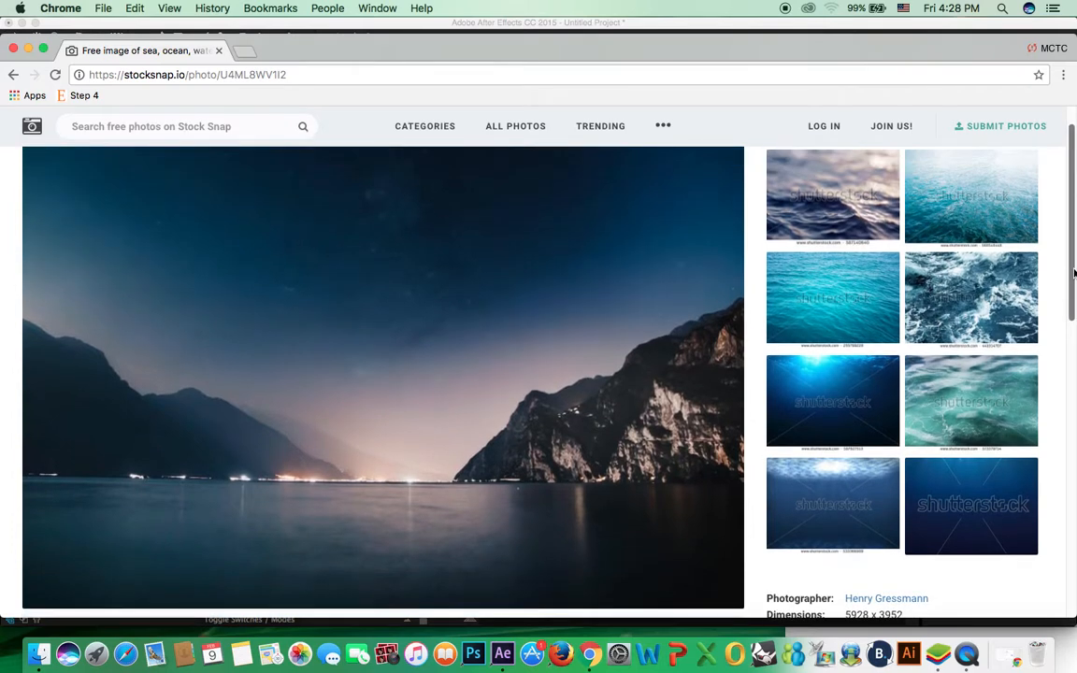
{"action": "right_click", "coordinate": [400, 281]}
{"action": "left_click", "coordinate": [439, 316]}
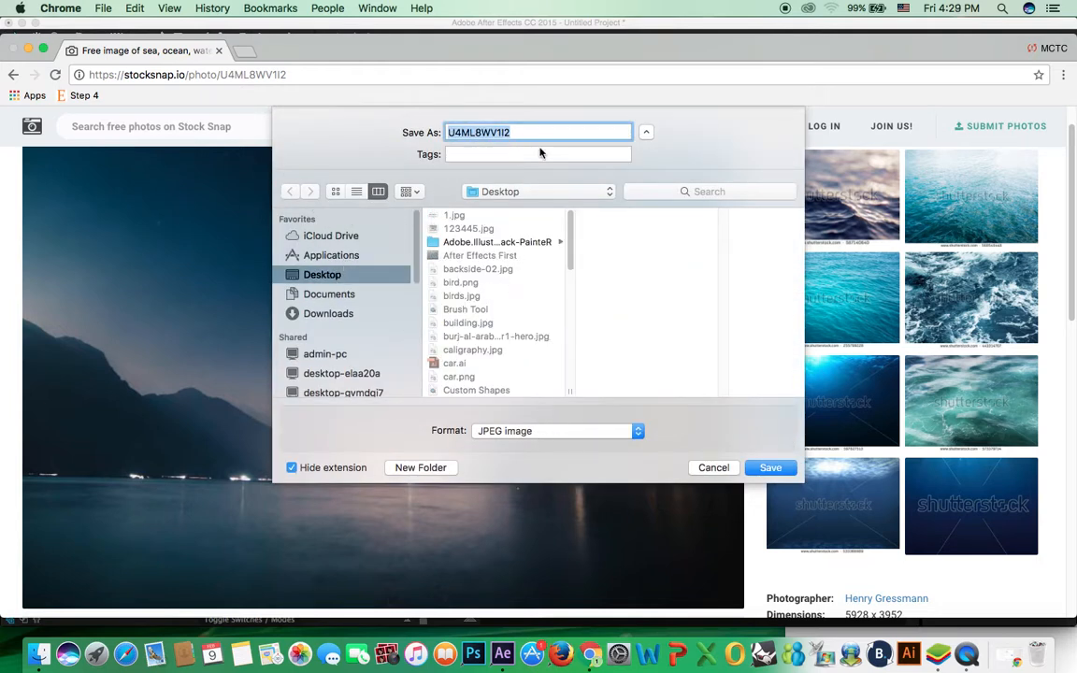
{"action": "type", "text": "nature"}
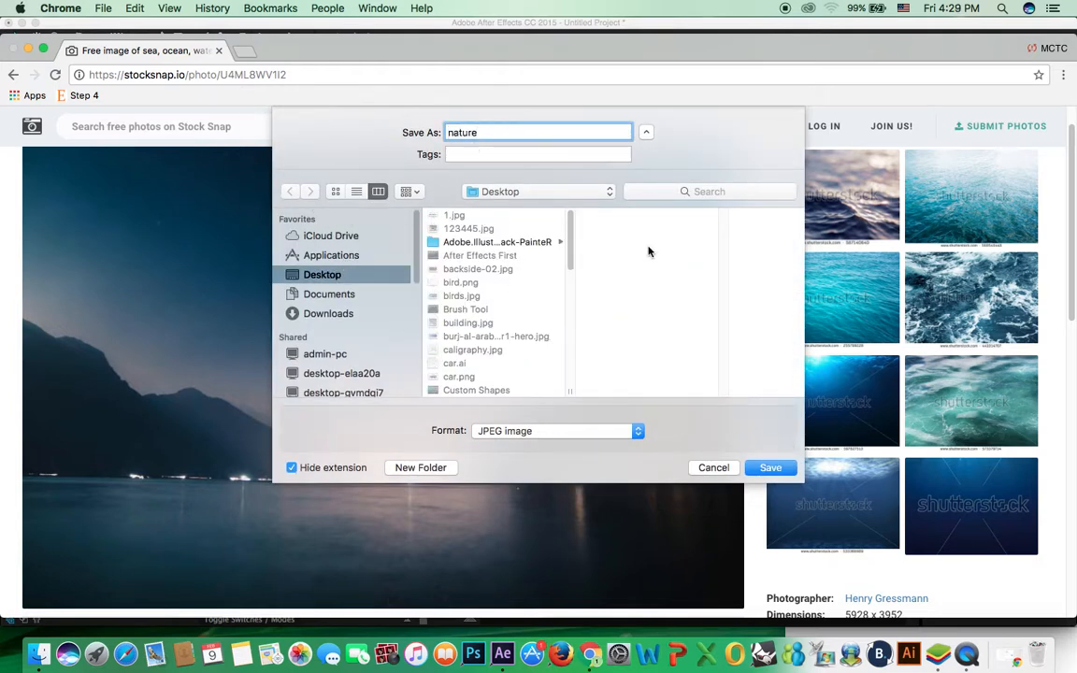
{"action": "key", "text": "Return"}
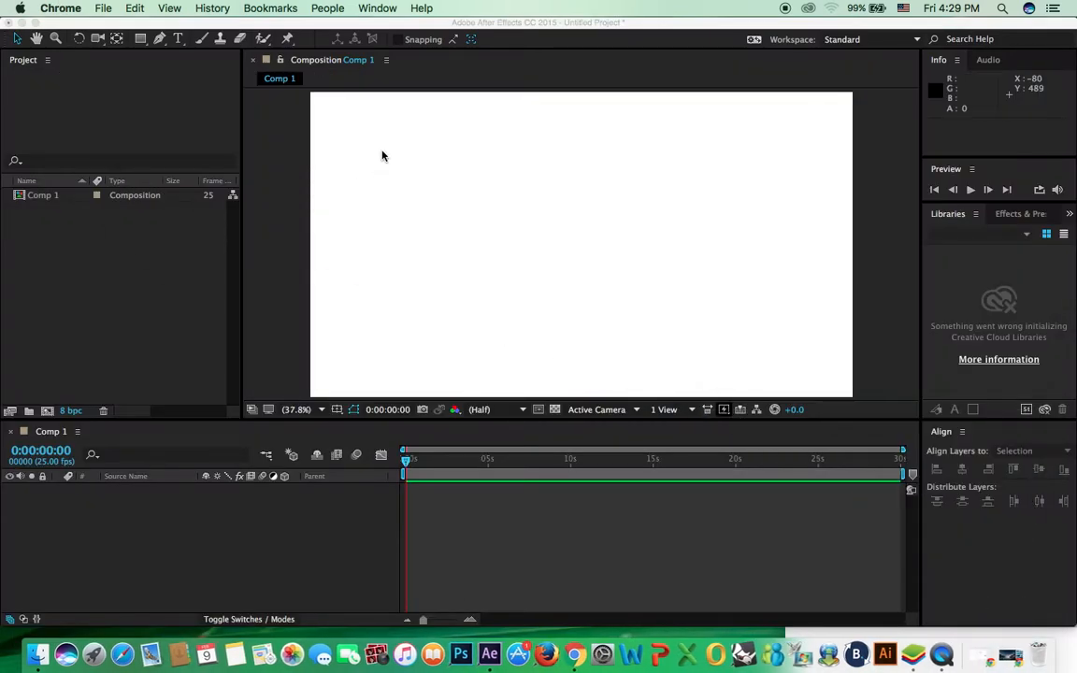
Step: Import nature.jpg from the Desktop into the After Effects project
{"action": "left_click", "coordinate": [60, 199]}
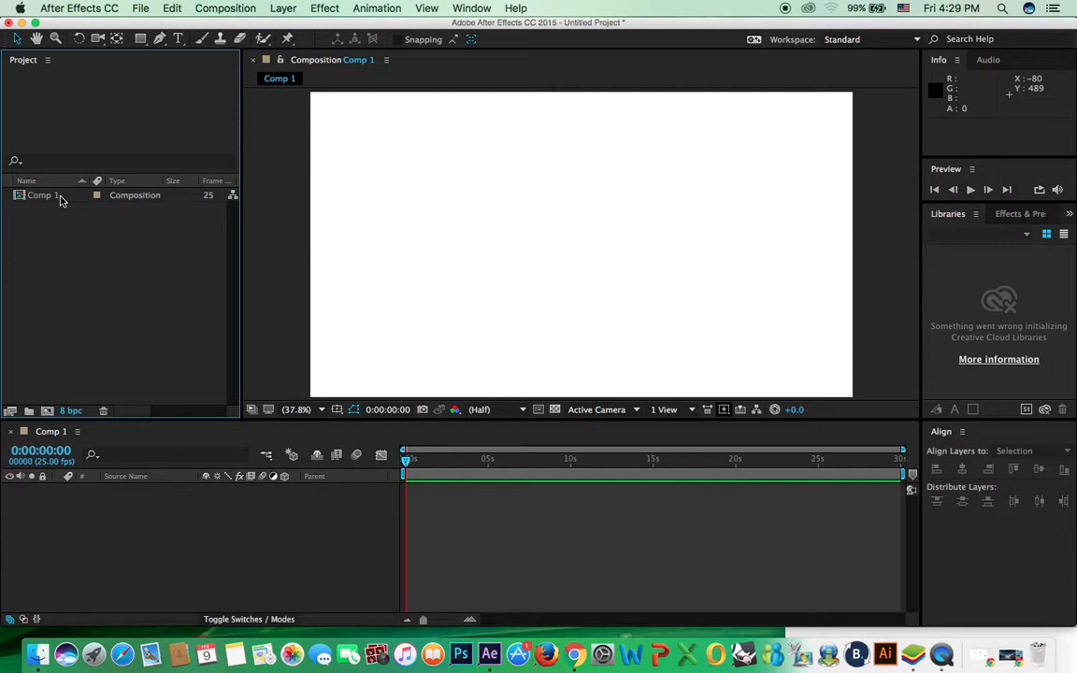
{"action": "double_click", "coordinate": [216, 269]}
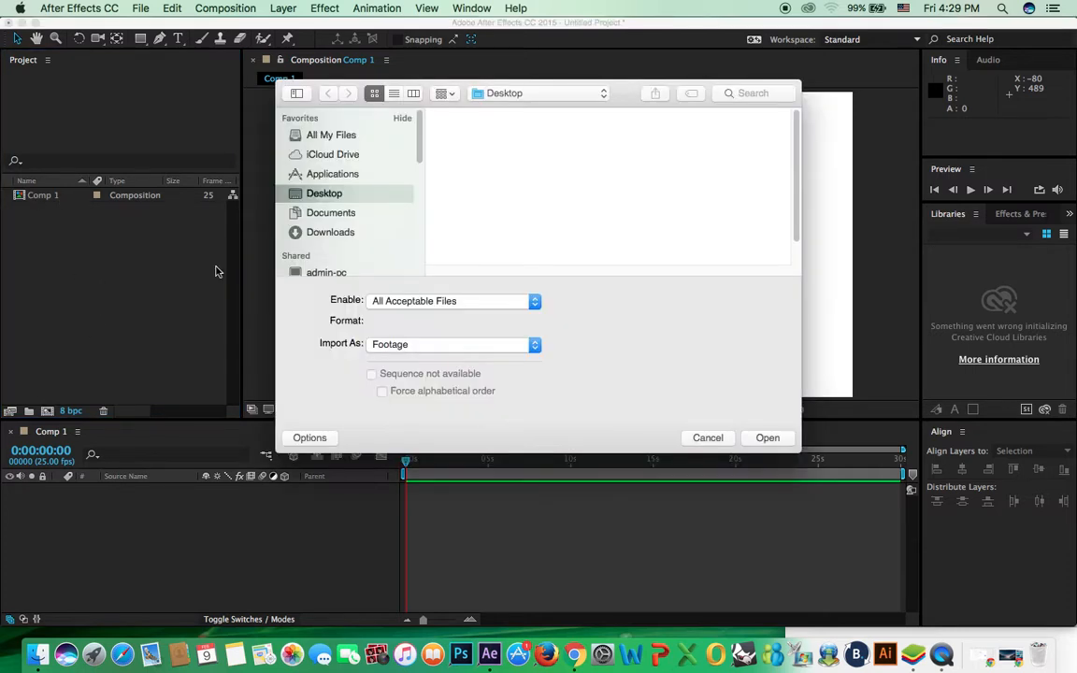
{"action": "left_click", "coordinate": [734, 157]}
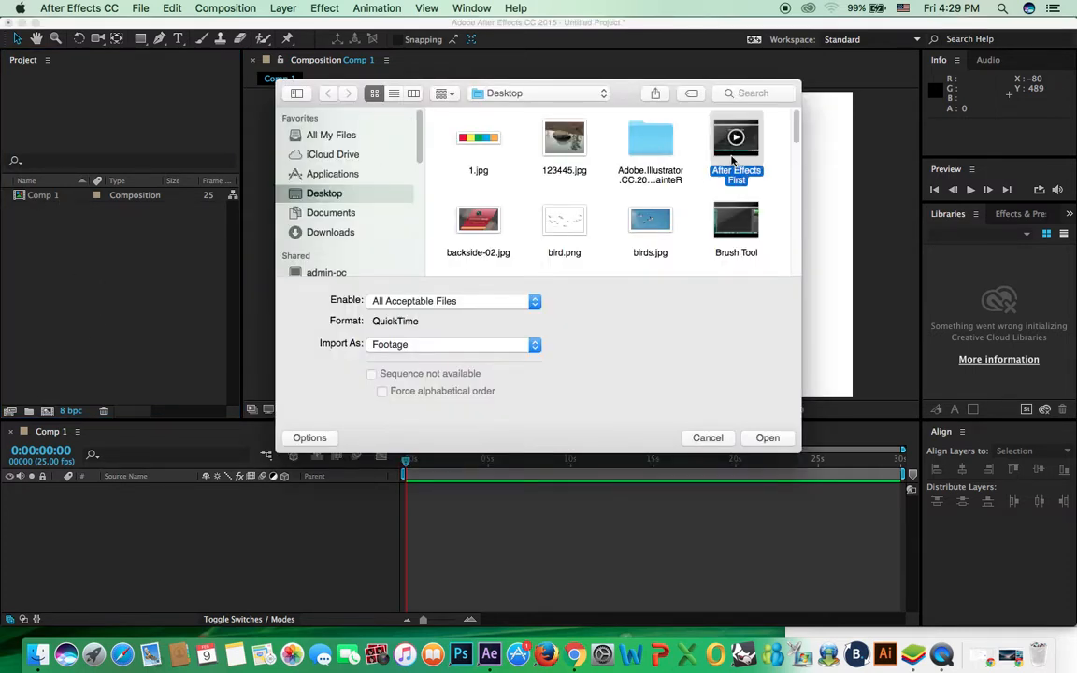
{"action": "key", "text": "n"}
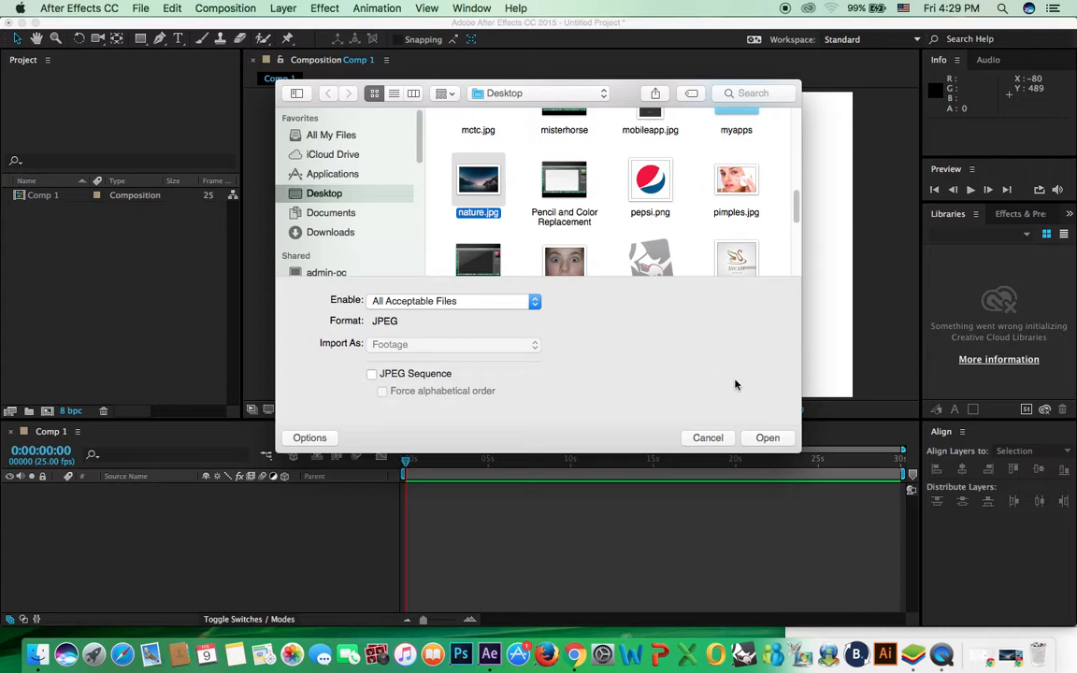
{"action": "left_click", "coordinate": [764, 438]}
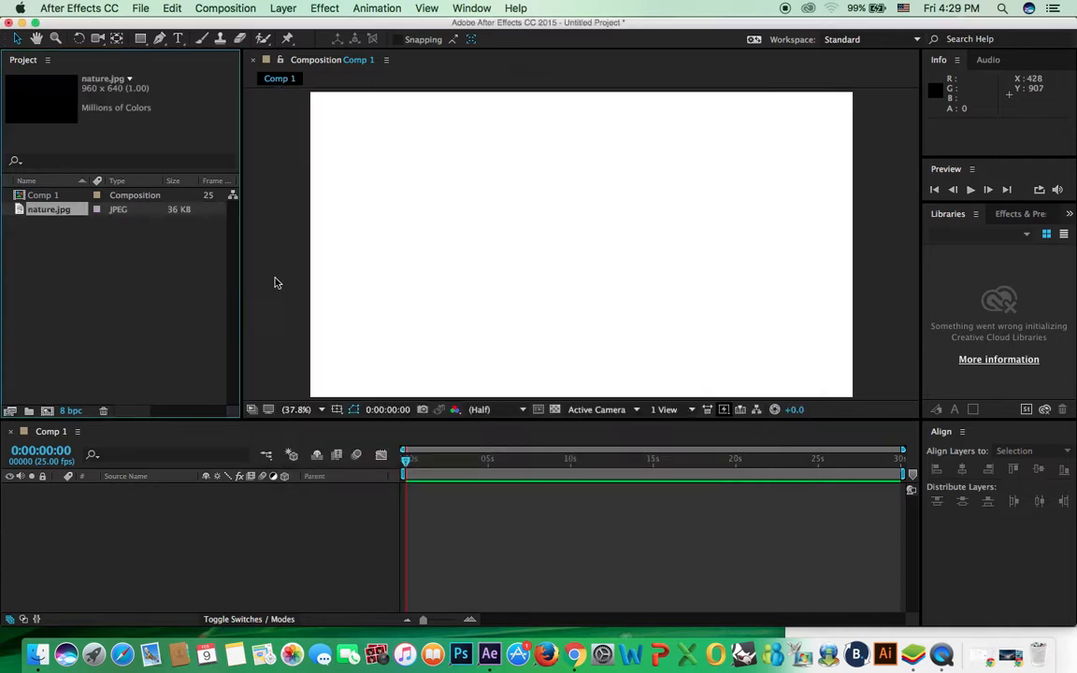
Step: Drag nature.jpg into Comp 1, then delete that layer again
{"action": "left_click", "coordinate": [52, 194]}
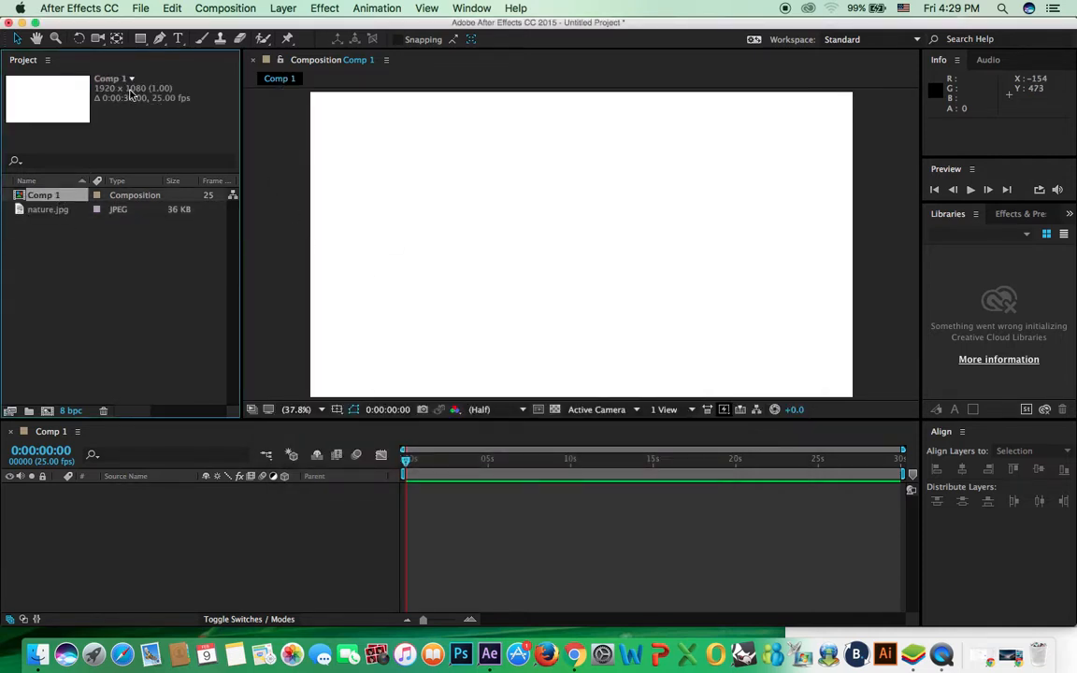
{"action": "left_click", "coordinate": [51, 213]}
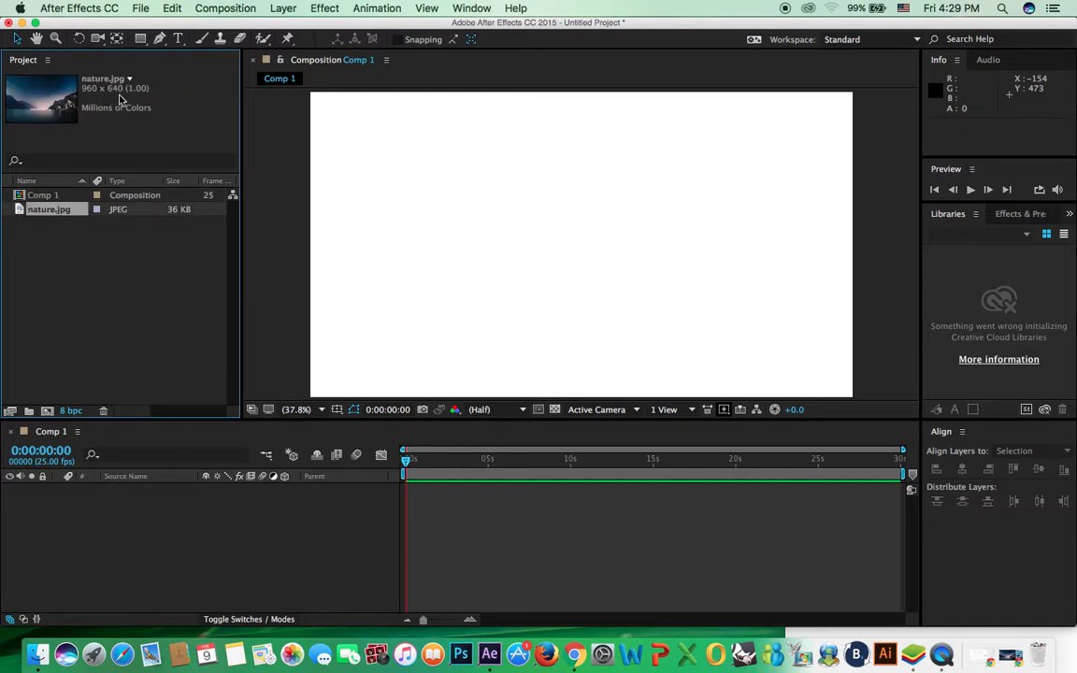
{"action": "left_click_drag", "start_coordinate": [60, 213], "coordinate": [585, 242]}
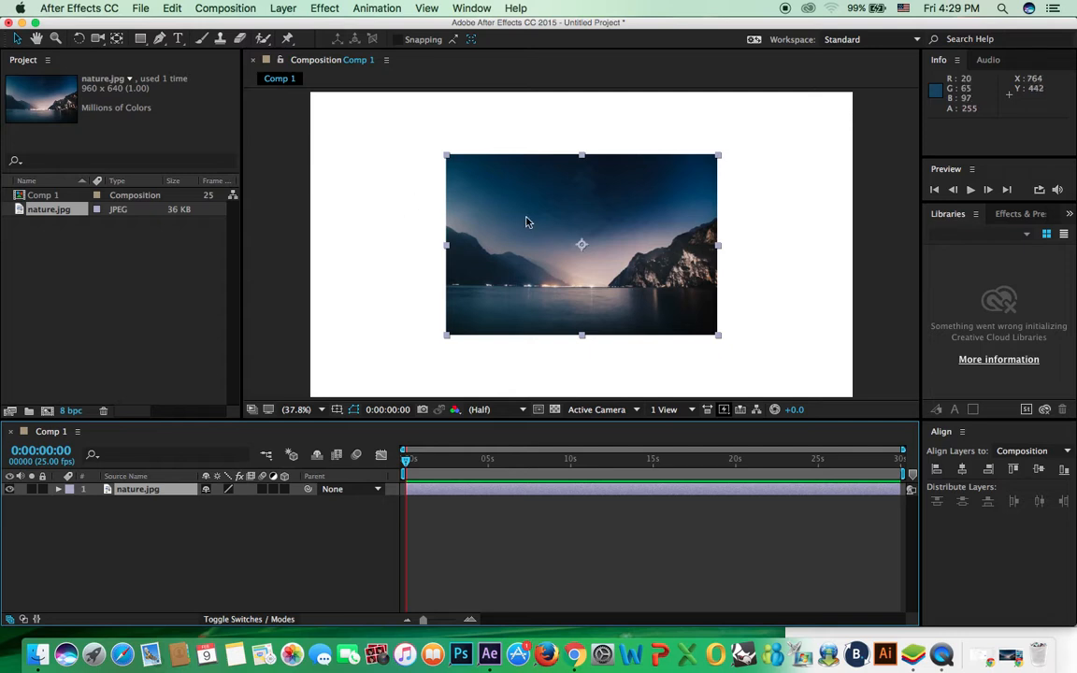
{"action": "key", "text": "Delete"}
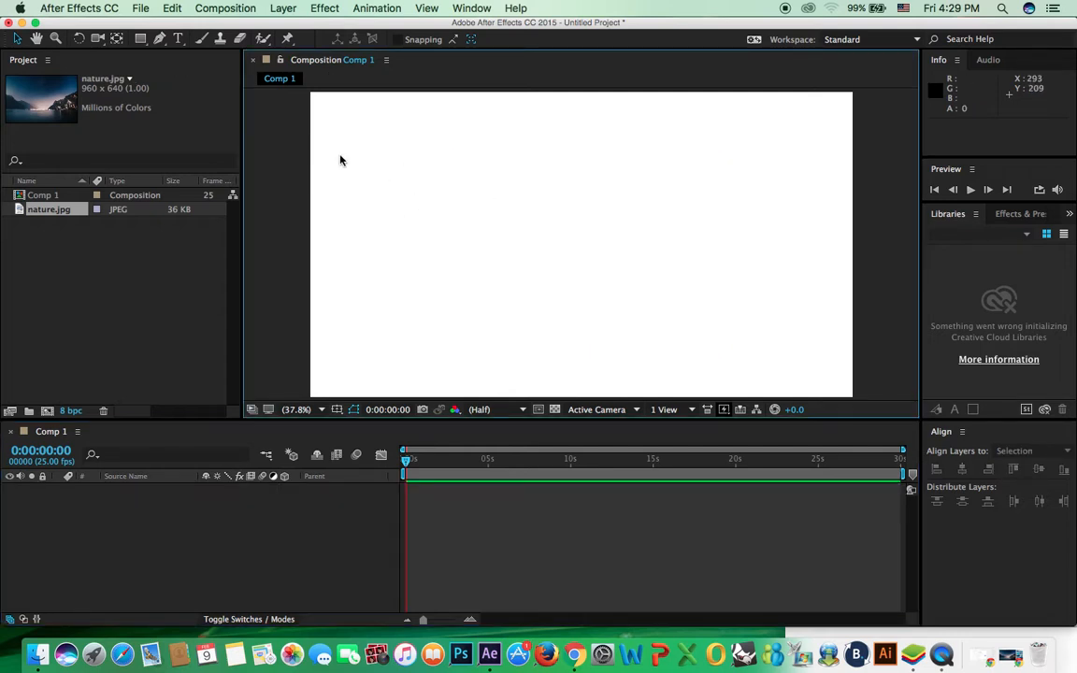
Step: Delete Comp 1 and create a new 960 x 640 composition
{"action": "left_click", "coordinate": [56, 196]}
{"action": "key", "text": "Delete"}
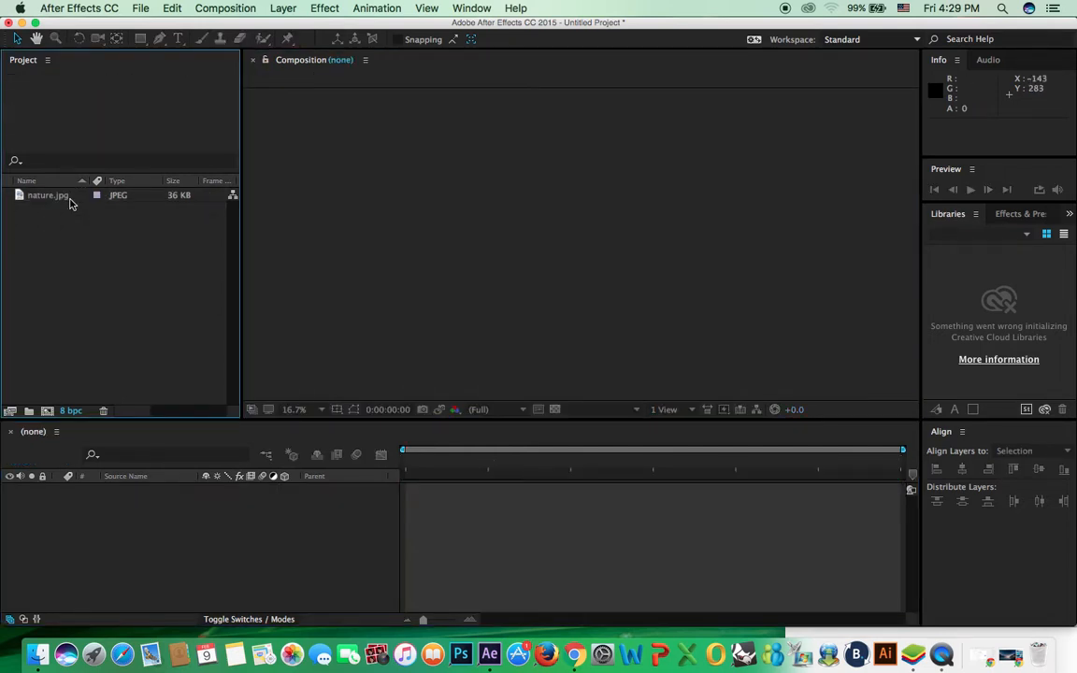
{"action": "left_click", "coordinate": [52, 196]}
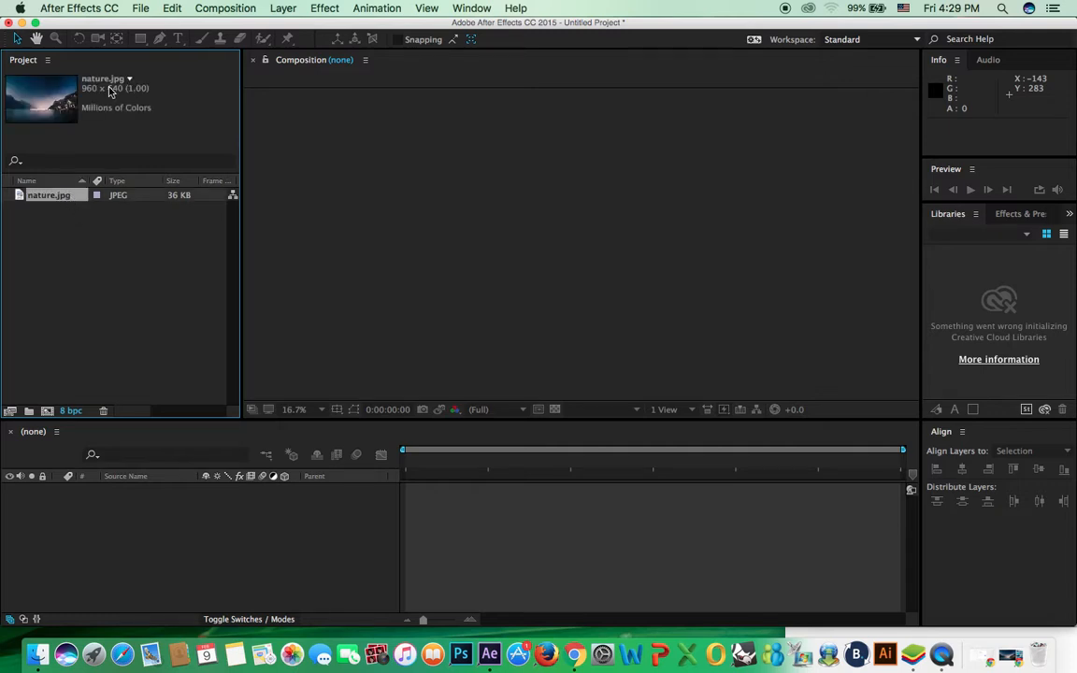
{"action": "key", "text": "super+n"}
{"action": "left_click", "coordinate": [460, 239]}
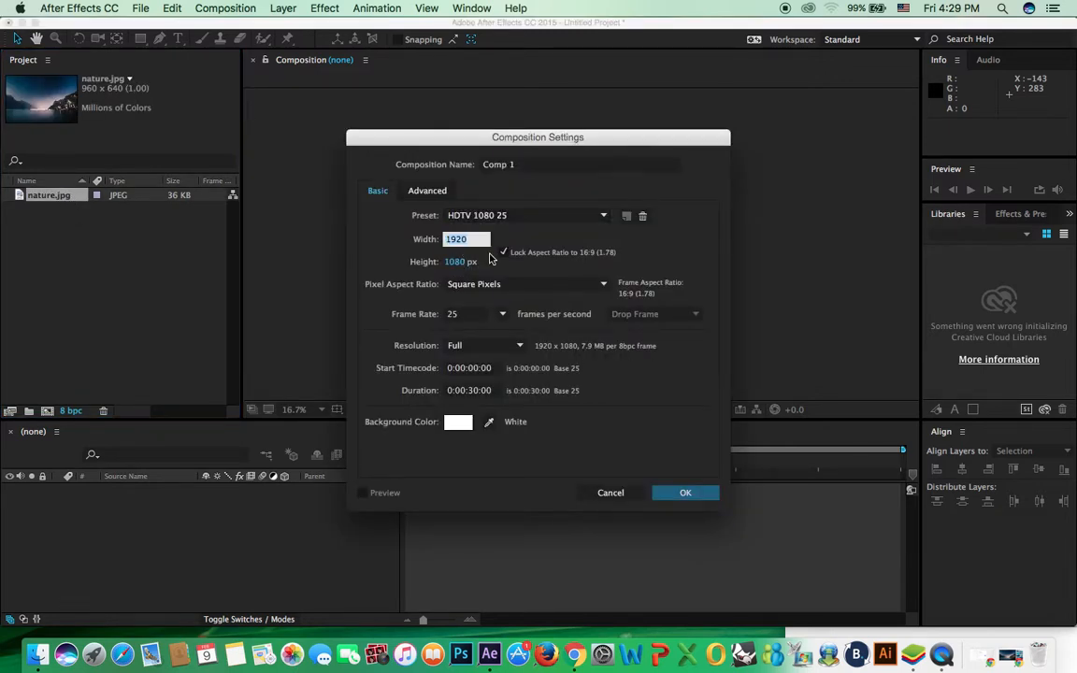
{"action": "type", "text": "960"}
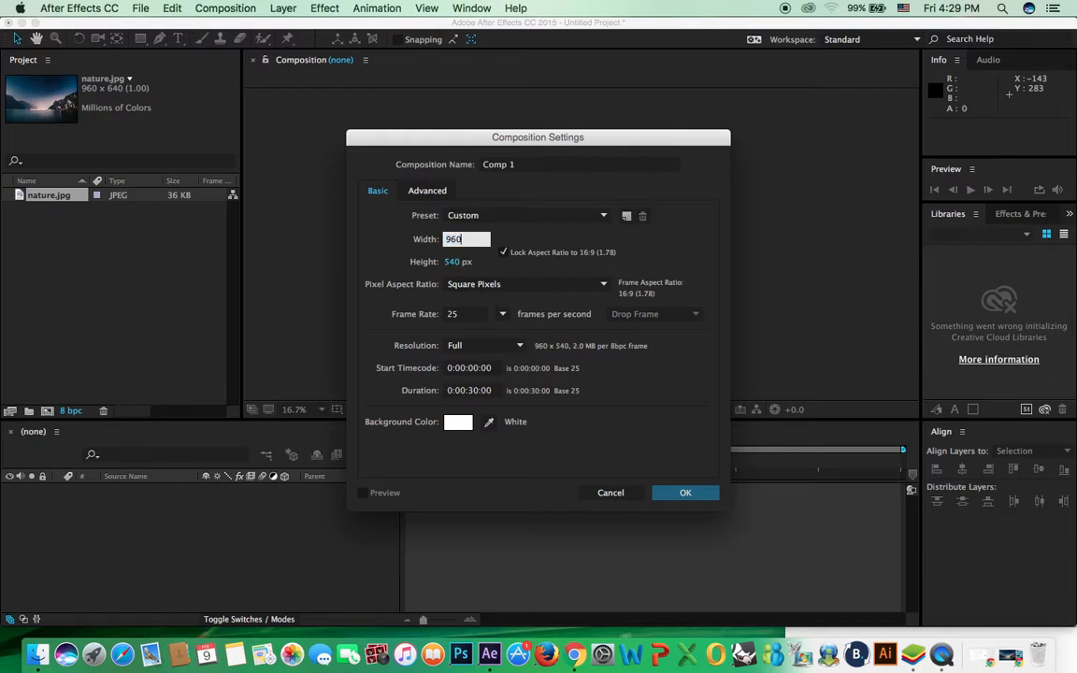
{"action": "key", "text": "Tab"}
{"action": "type", "text": "640"}
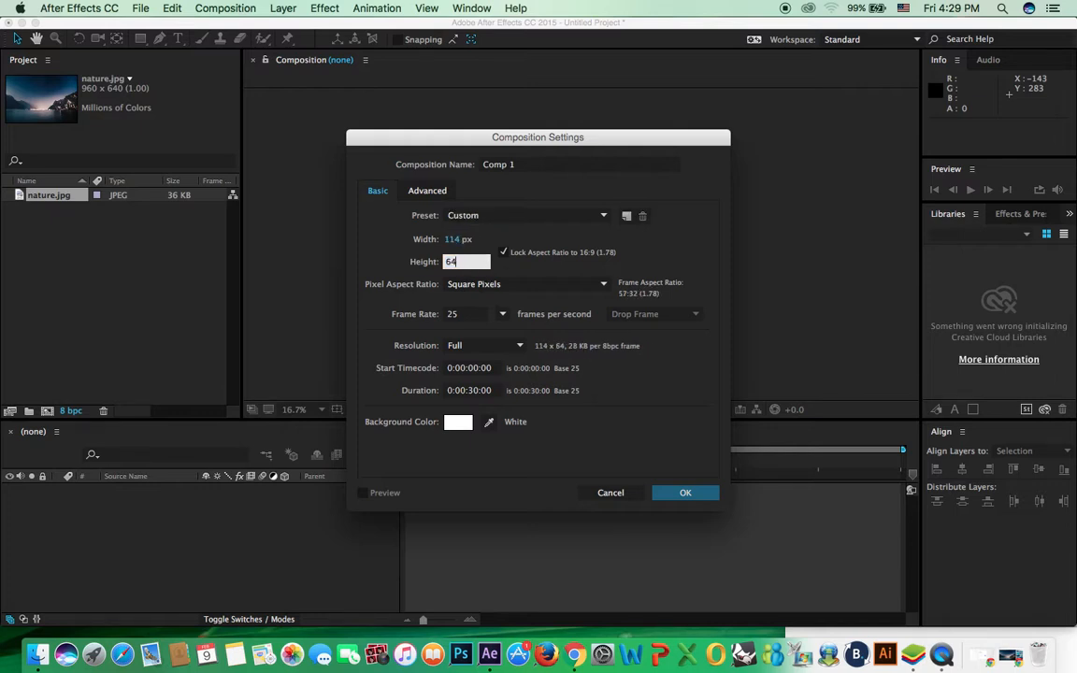
{"action": "left_click", "coordinate": [682, 493]}
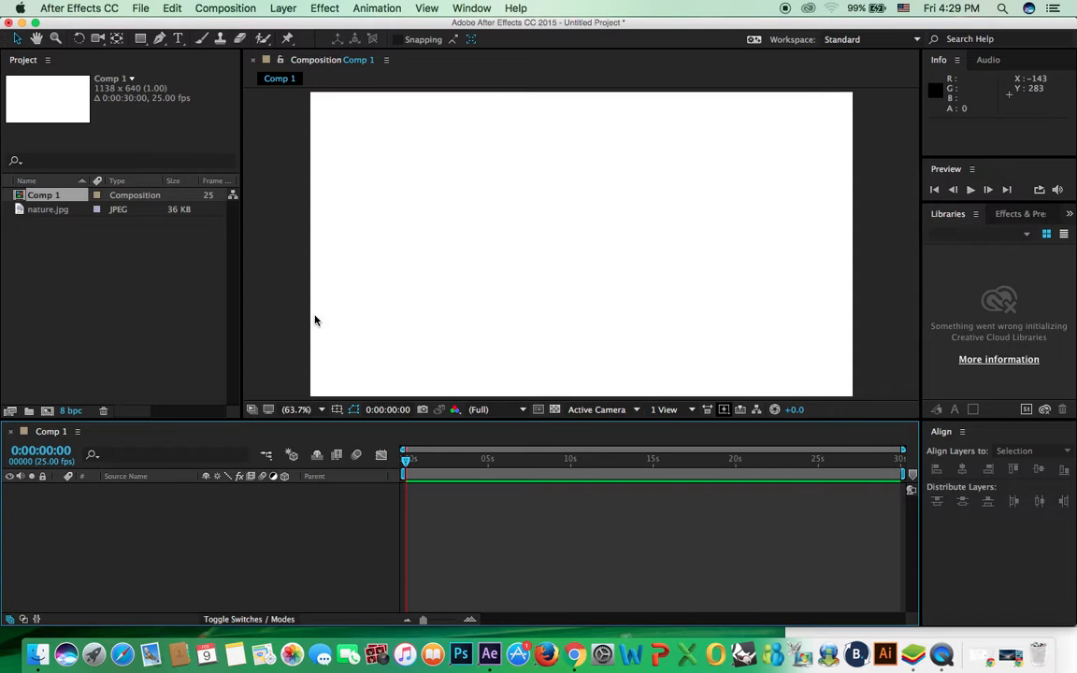
Step: Add nature.jpg to the new comp, then remove the layer and delete Comp 1
{"action": "left_click", "coordinate": [53, 215]}
{"action": "left_click_drag", "start_coordinate": [53, 217], "coordinate": [549, 245]}
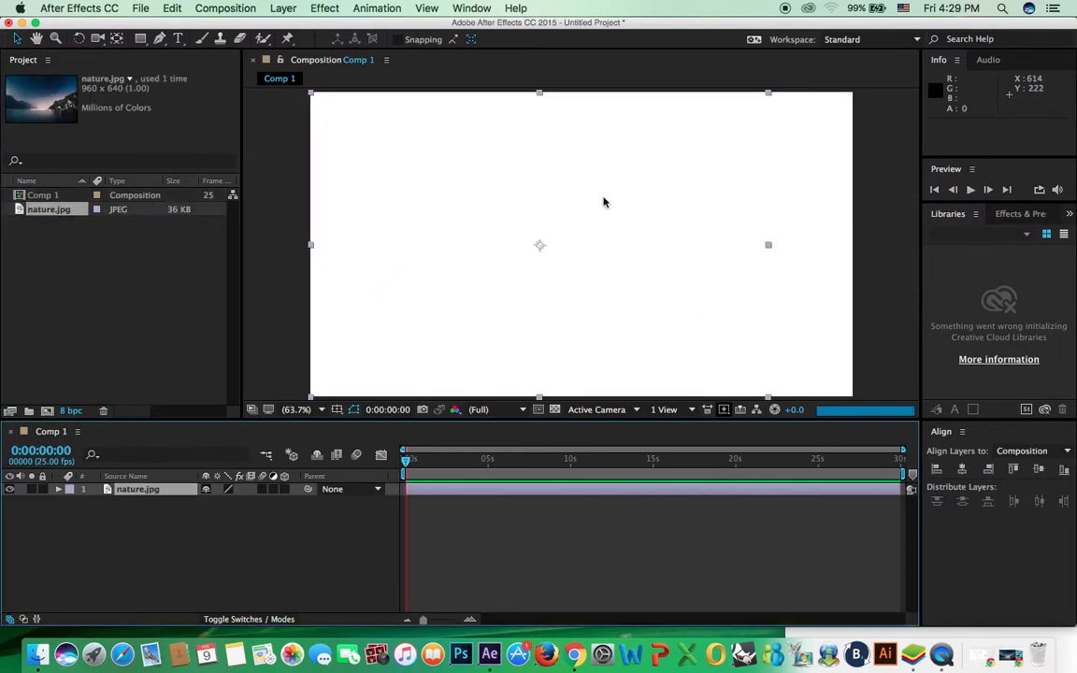
{"action": "key", "text": "Delete"}
{"action": "left_click", "coordinate": [47, 194]}
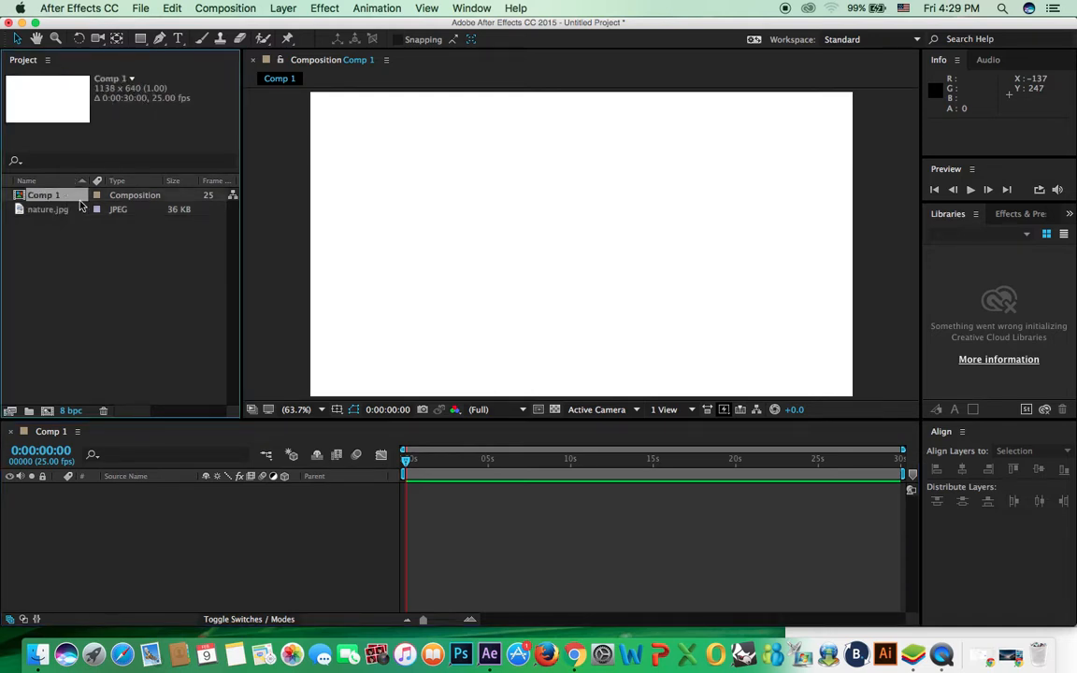
{"action": "key", "text": "Delete"}
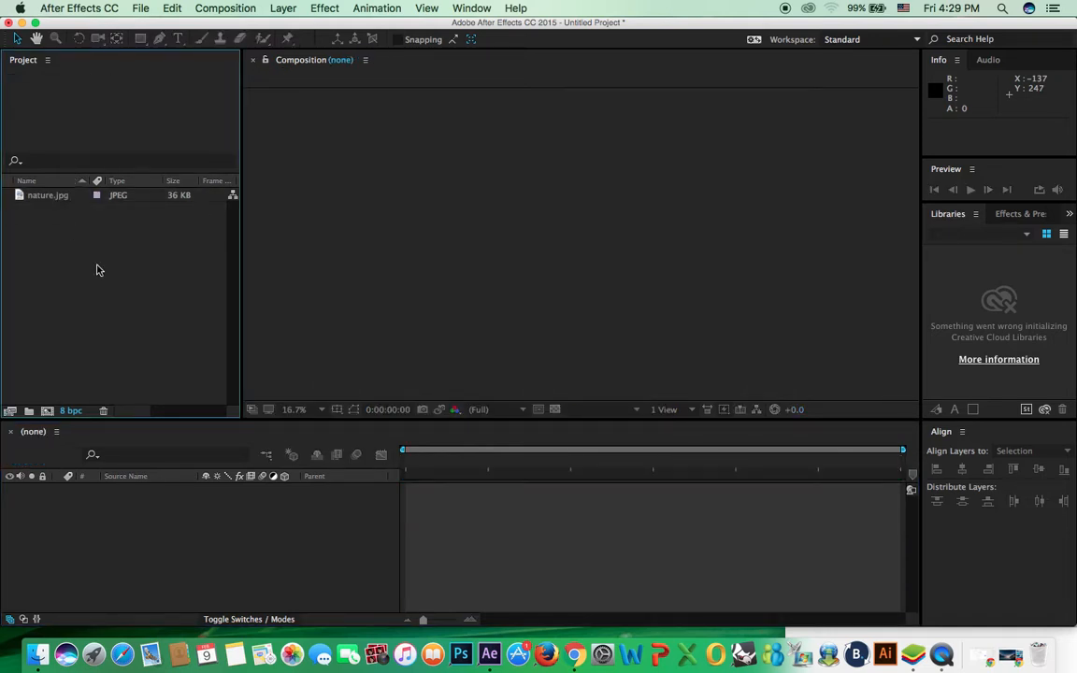
Step: Create another 960 x 640 Comp 1 with the width/height aspect lock turned off
{"action": "key", "text": "super+n"}
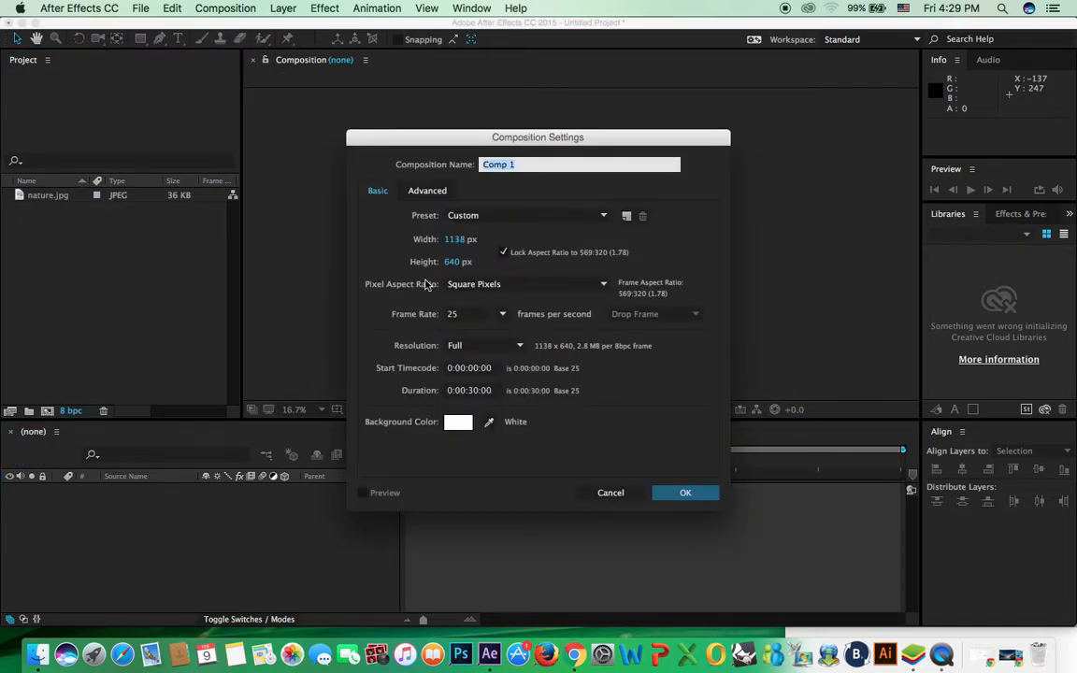
{"action": "left_click", "coordinate": [504, 252]}
{"action": "left_click", "coordinate": [456, 239]}
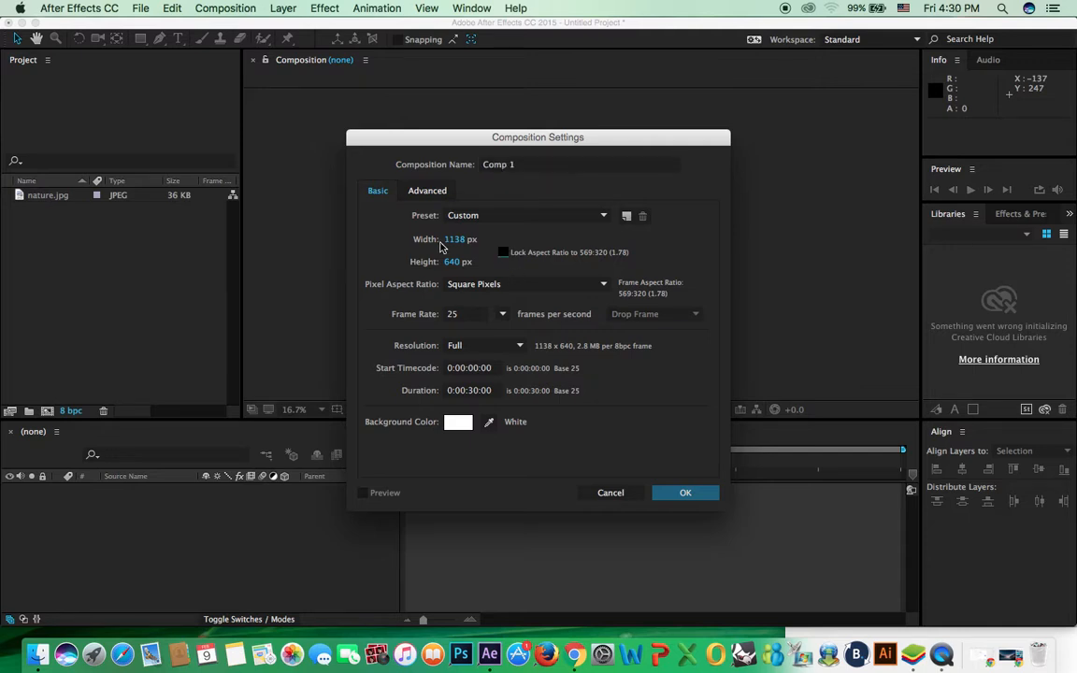
{"action": "type", "text": "960"}
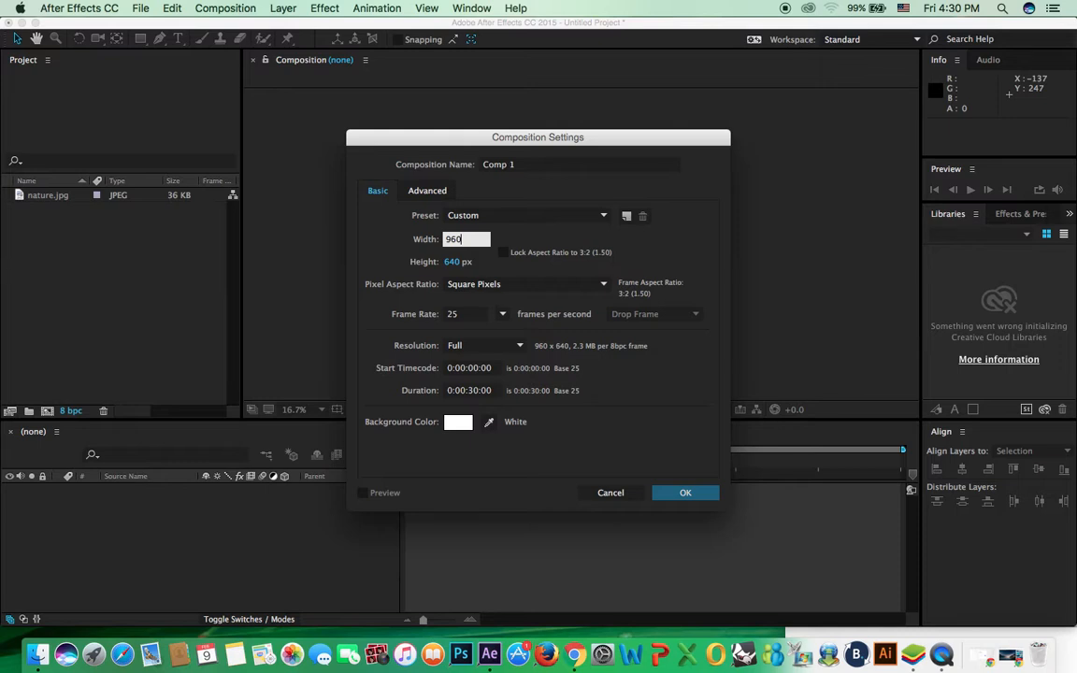
{"action": "key", "text": "Tab"}
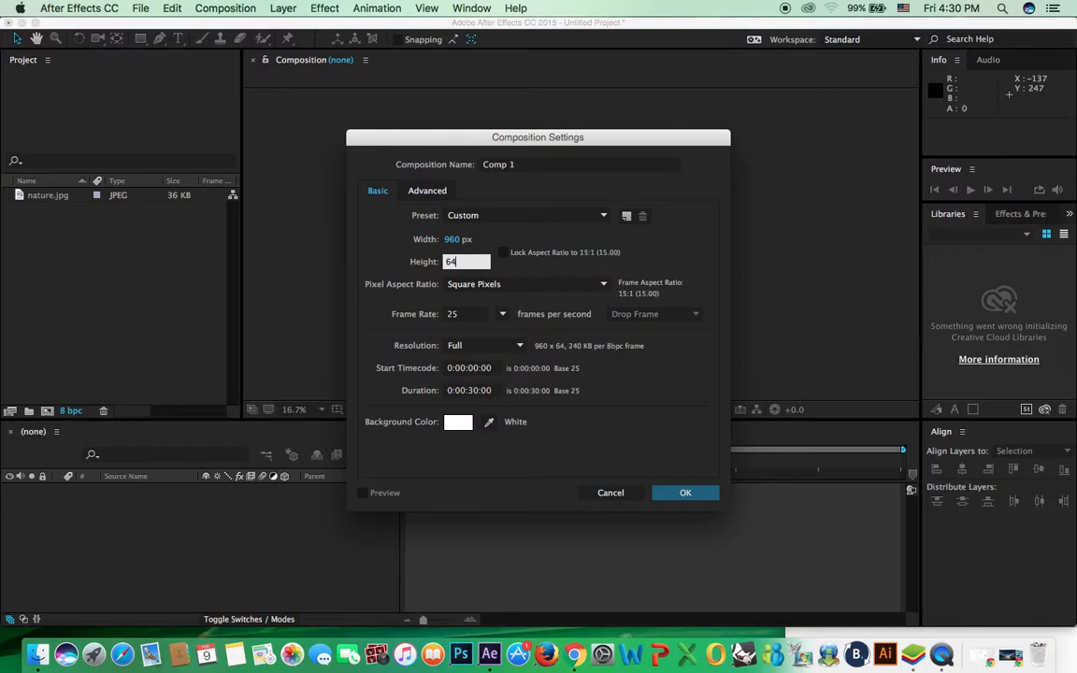
{"action": "key", "text": "Tab"}
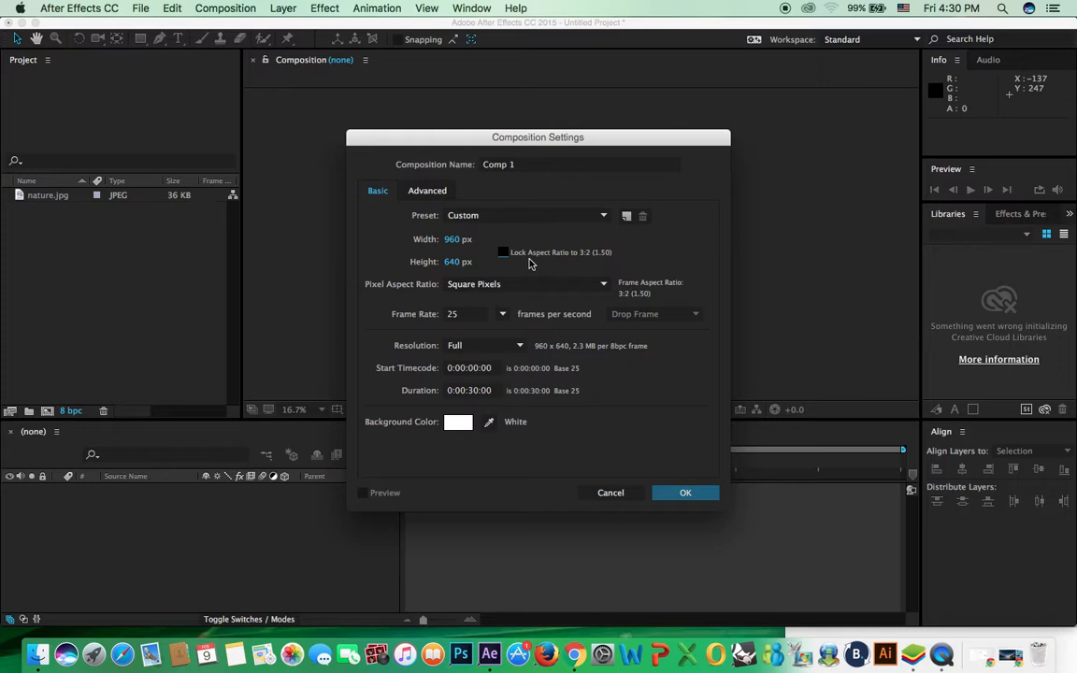
{"action": "left_click", "coordinate": [675, 493]}
Step: Place nature.jpg centred in Comp 1, then delete Comp 1 and confirm
{"action": "left_click", "coordinate": [54, 211]}
{"action": "left_click_drag", "start_coordinate": [56, 213], "coordinate": [624, 235]}
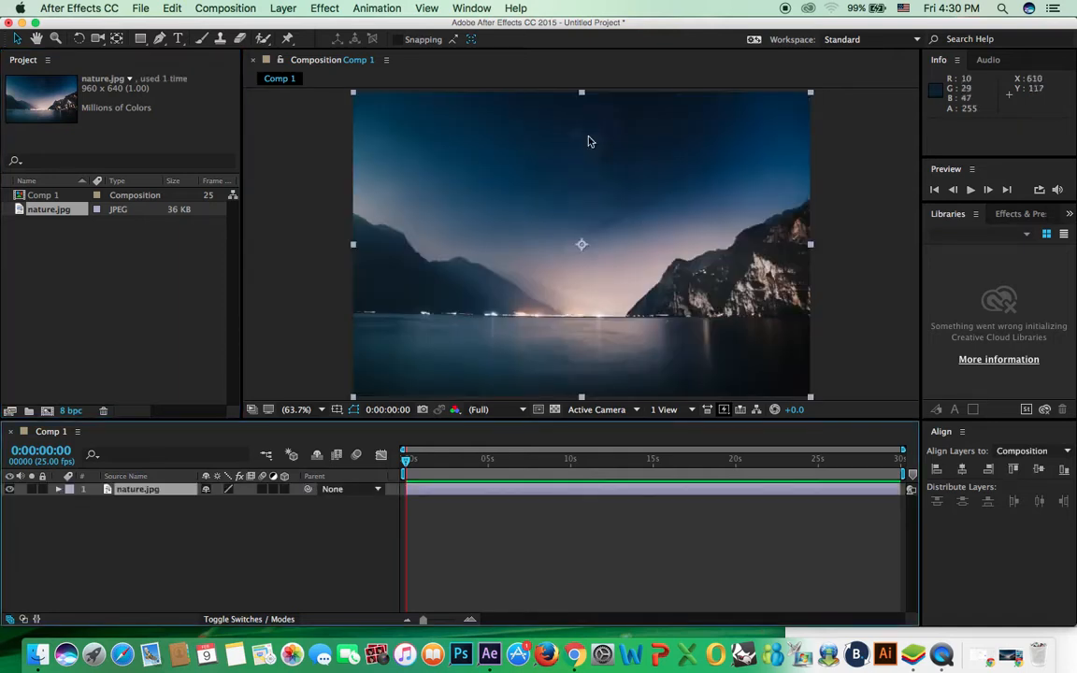
{"action": "left_click", "coordinate": [134, 233]}
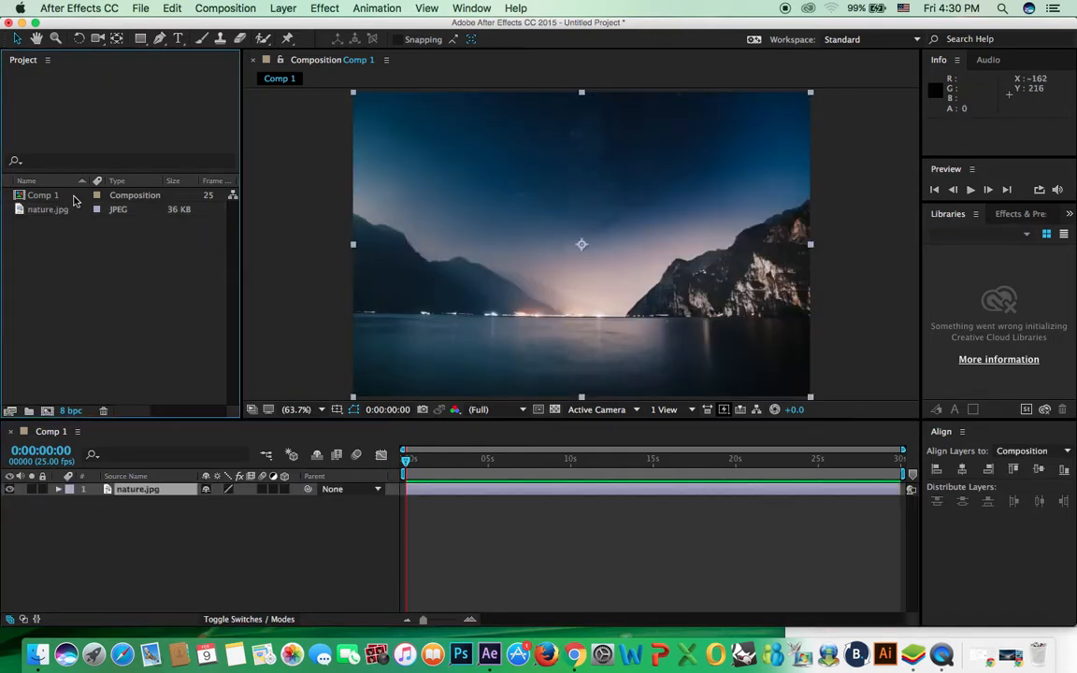
{"action": "left_click", "coordinate": [53, 197]}
{"action": "key", "text": "Delete"}
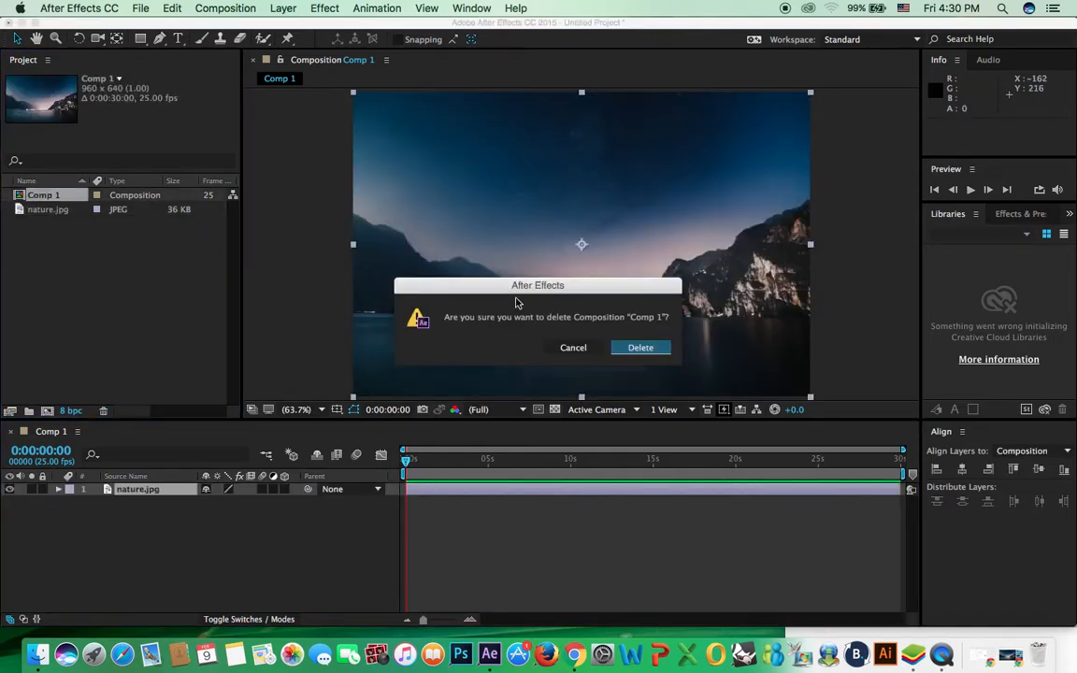
{"action": "left_click", "coordinate": [648, 351]}
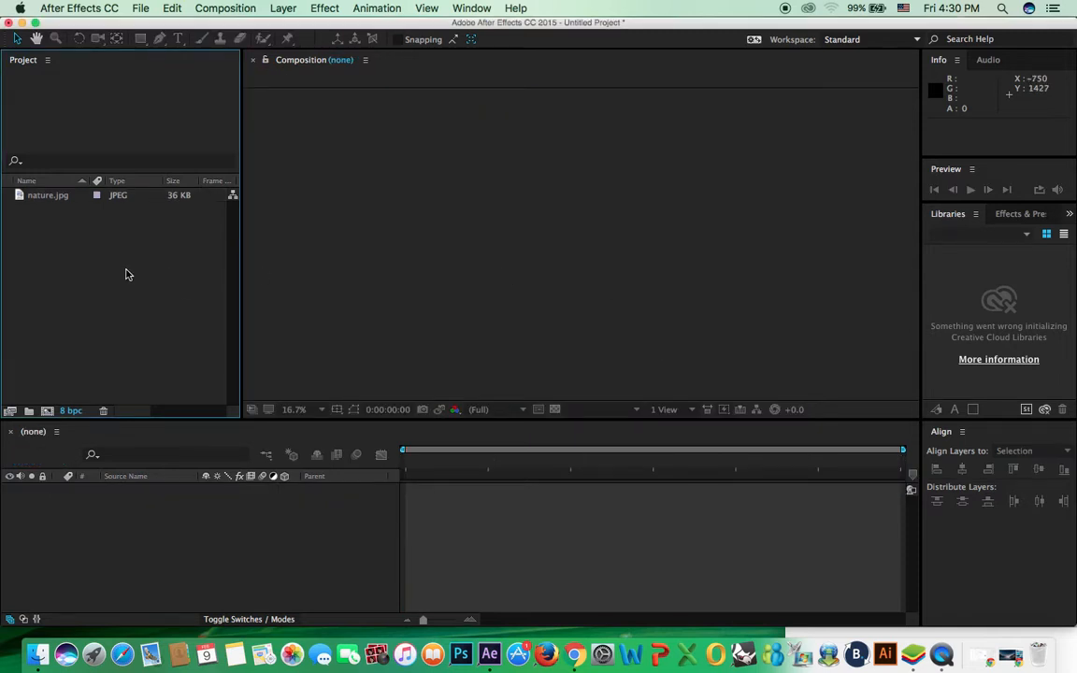
Step: Start a new composition but cancel it and dismiss the Composition menu
{"action": "left_click", "coordinate": [48, 413]}
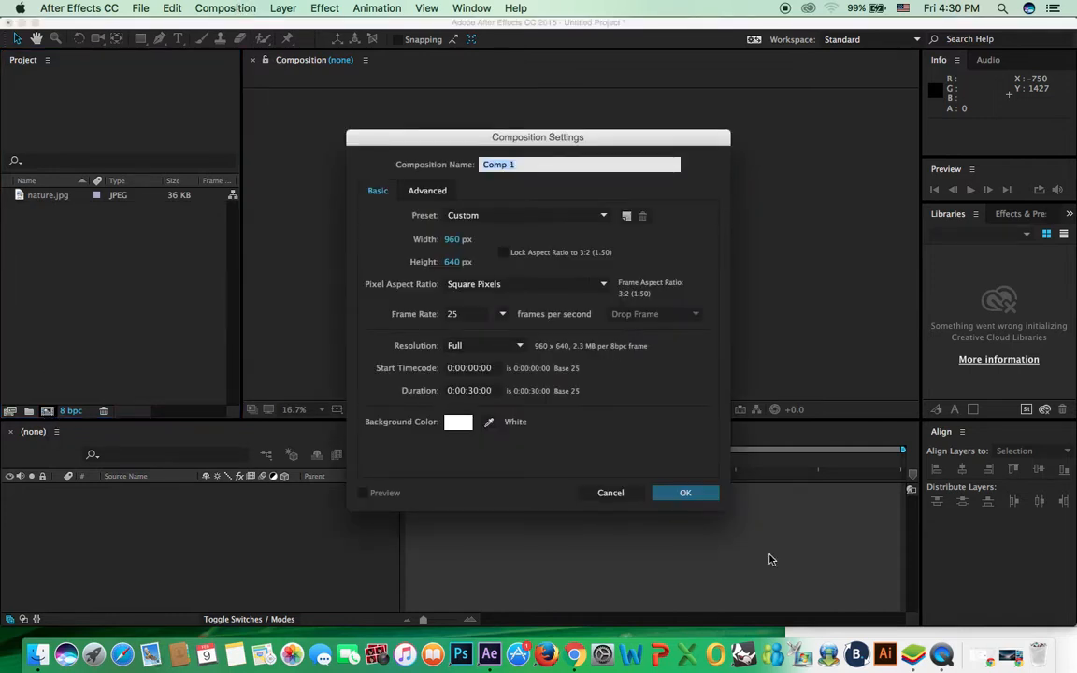
{"action": "left_click", "coordinate": [611, 493]}
{"action": "left_click", "coordinate": [220, 10]}
{"action": "left_click", "coordinate": [628, 7]}
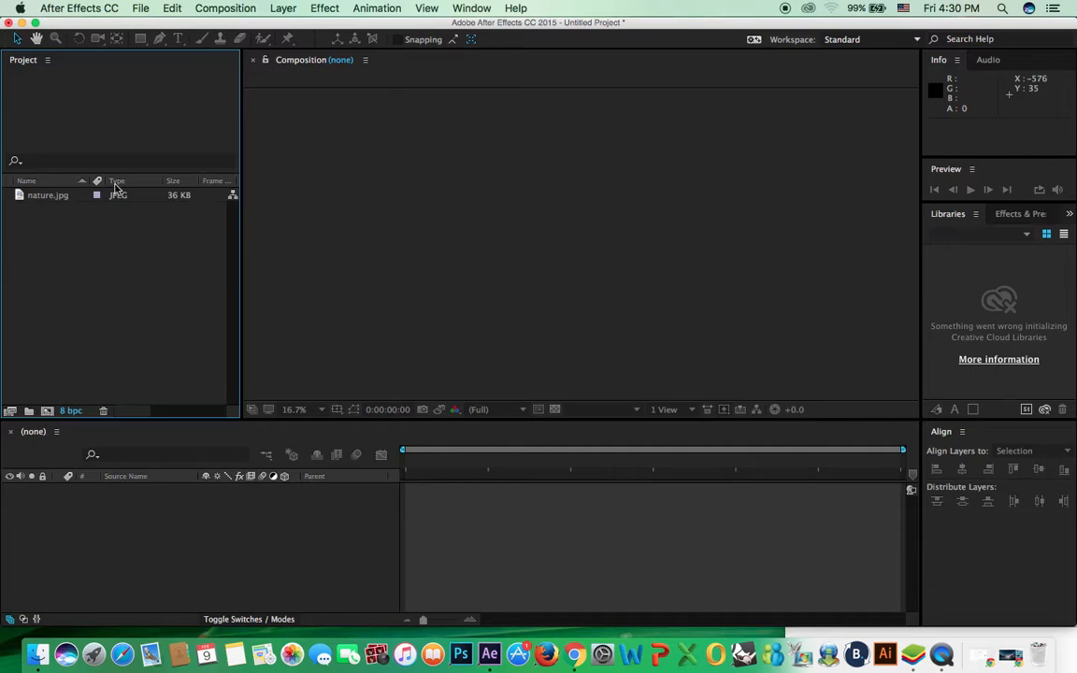
Step: Make a nature comp from nature.jpg, undo a photo move, then delete that comp
{"action": "left_click", "coordinate": [47, 198]}
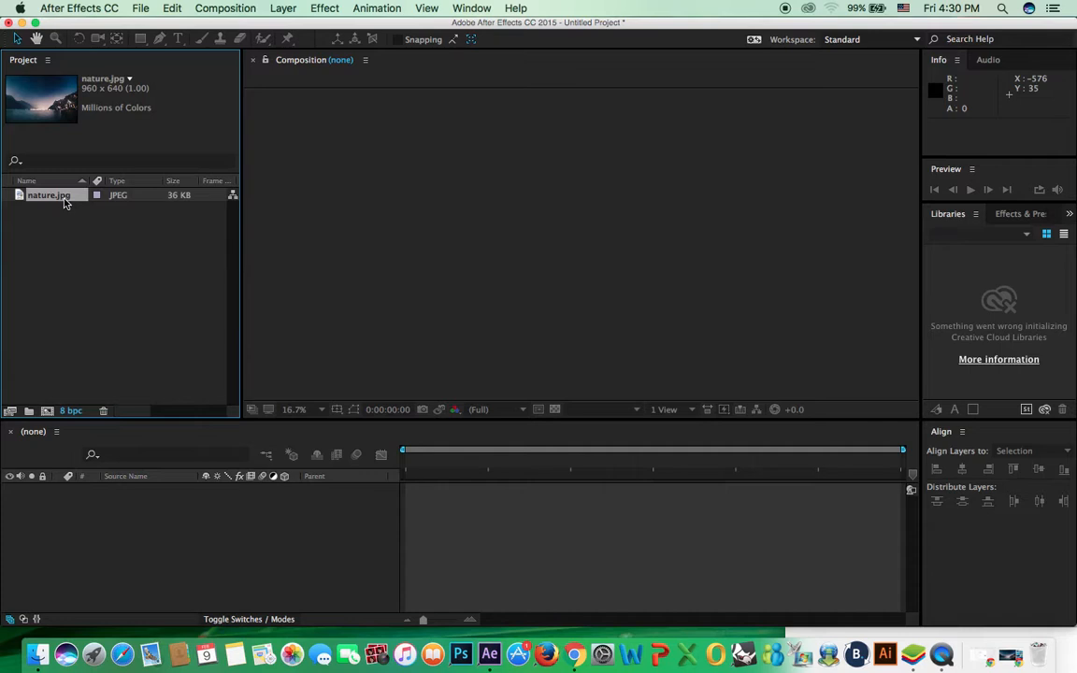
{"action": "left_click_drag", "start_coordinate": [66, 203], "coordinate": [52, 418]}
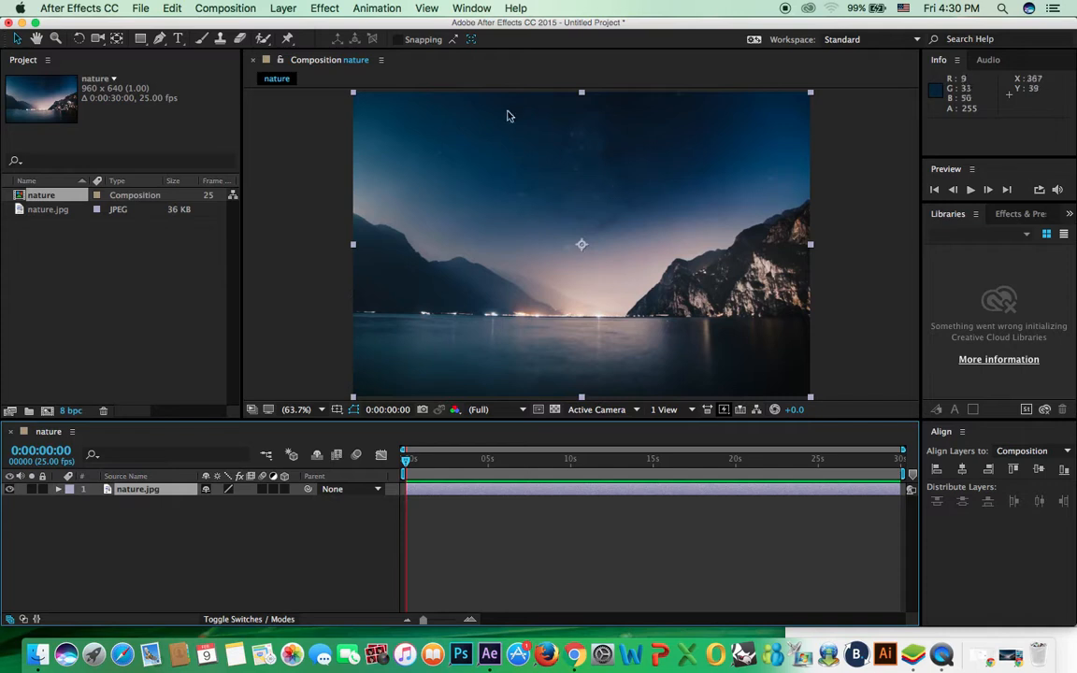
{"action": "left_click_drag", "start_coordinate": [525, 151], "coordinate": [507, 110]}
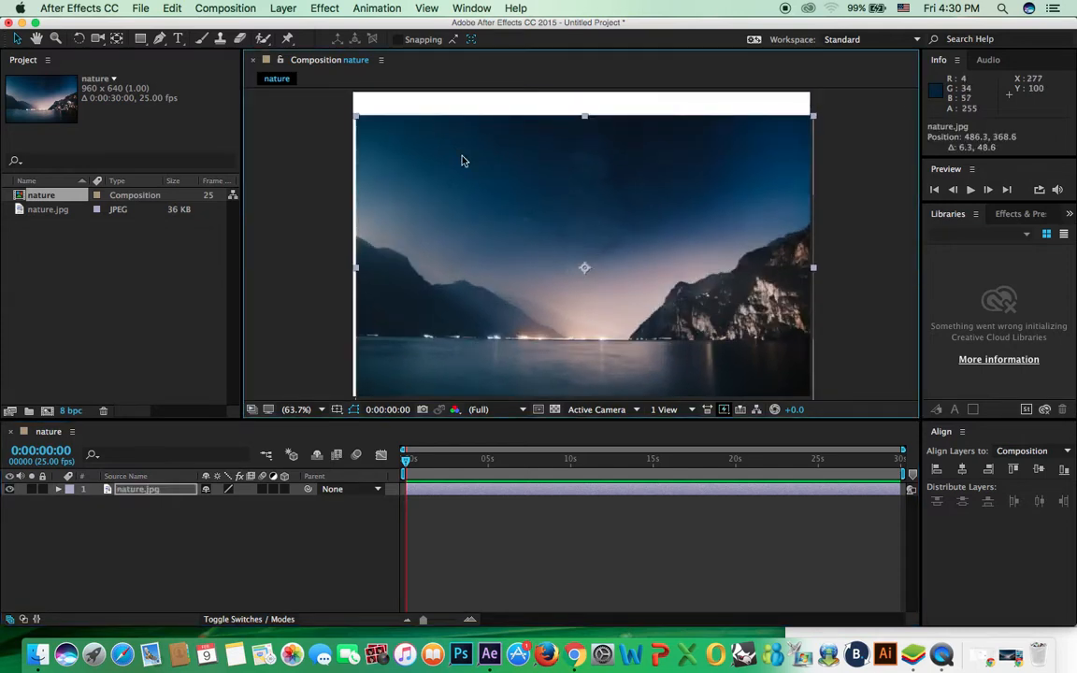
{"action": "key", "text": "super+z"}
{"action": "left_click", "coordinate": [61, 209]}
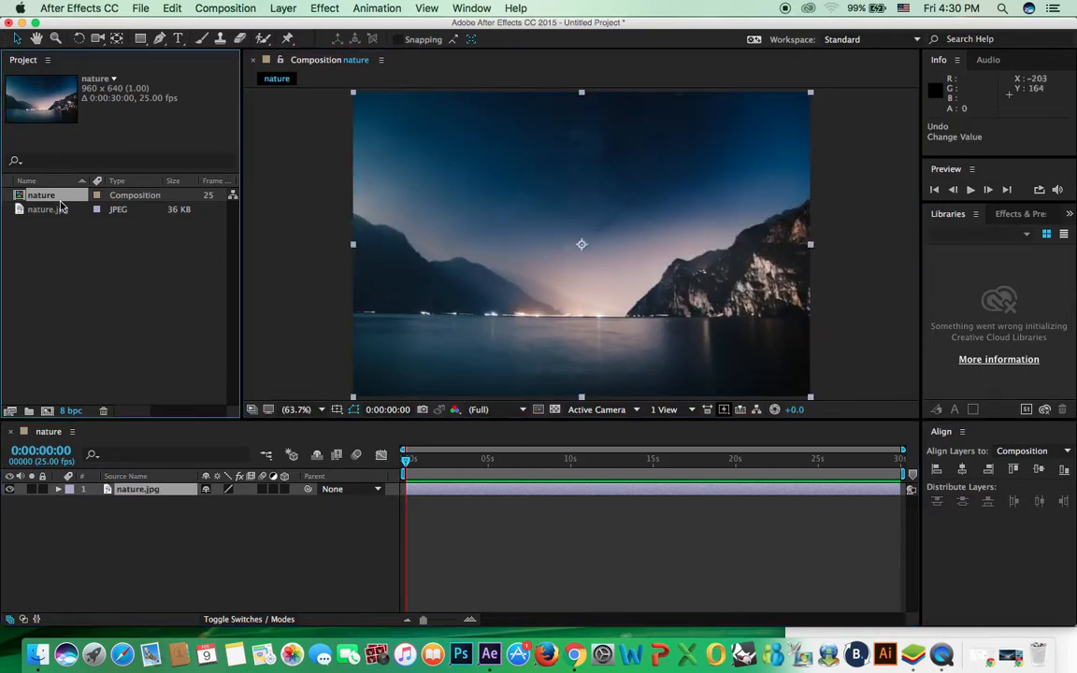
{"action": "key", "text": "Delete"}
{"action": "left_click", "coordinate": [639, 346]}
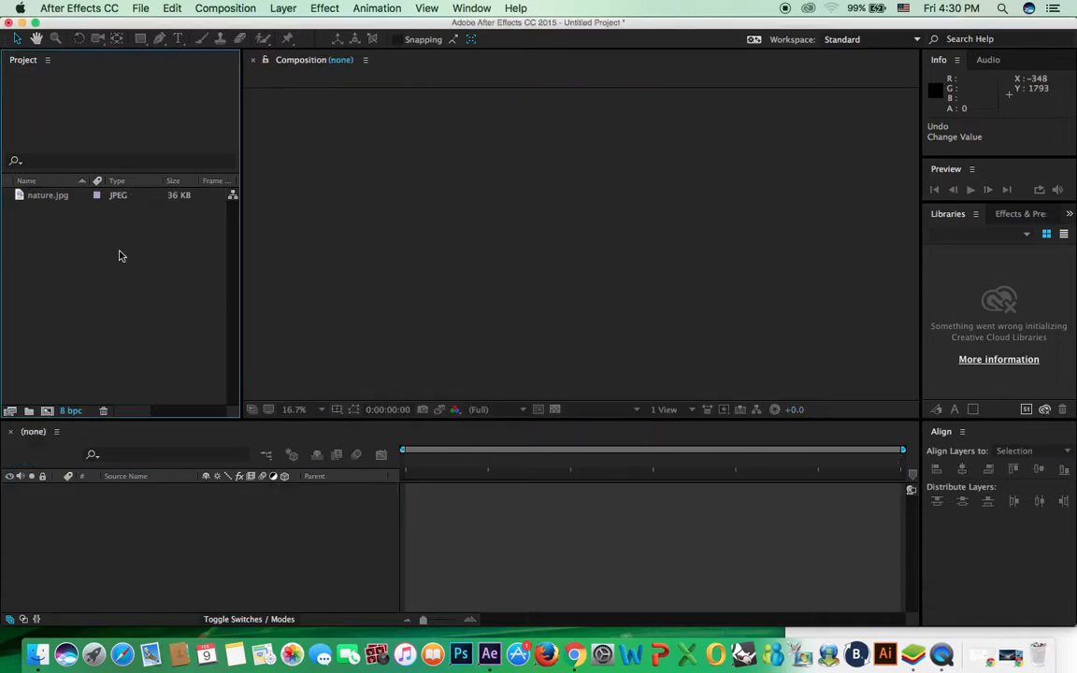
Step: Recreate the 960x640 nature comp from nature.jpg and select its layer
{"action": "left_click_drag", "start_coordinate": [55, 203], "coordinate": [52, 418]}
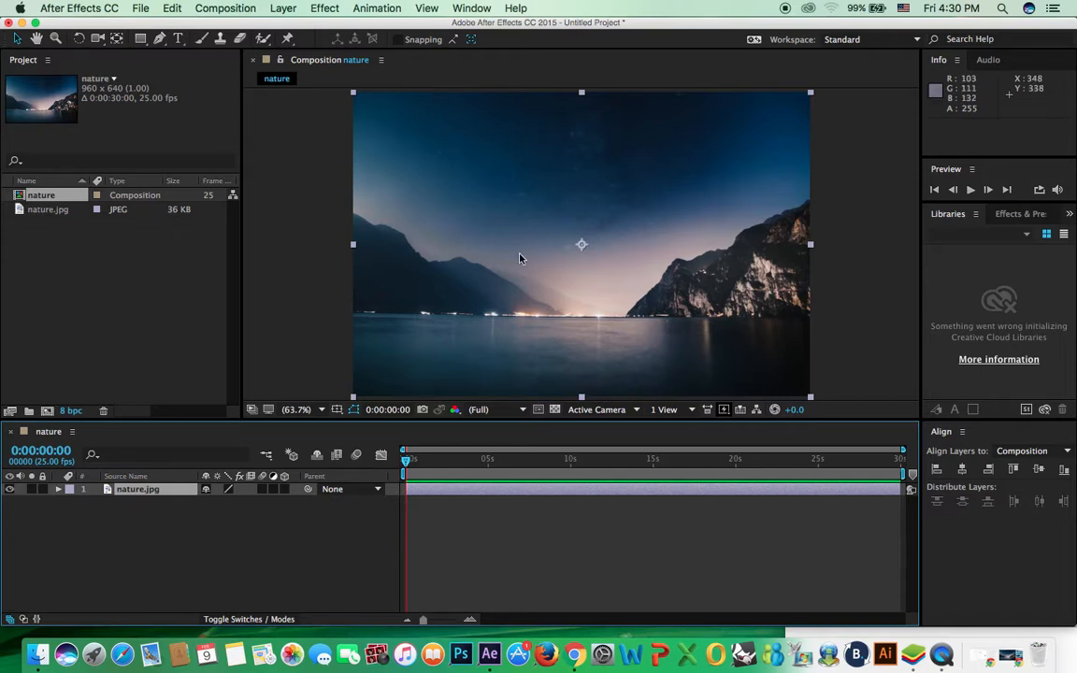
{"action": "mouse_move", "coordinate": [407, 462]}
{"action": "left_mouse_down"}
{"action": "mouse_move", "coordinate": [423, 466]}
{"action": "mouse_move", "coordinate": [399, 464]}
{"action": "left_mouse_up"}
{"action": "left_click", "coordinate": [171, 492]}
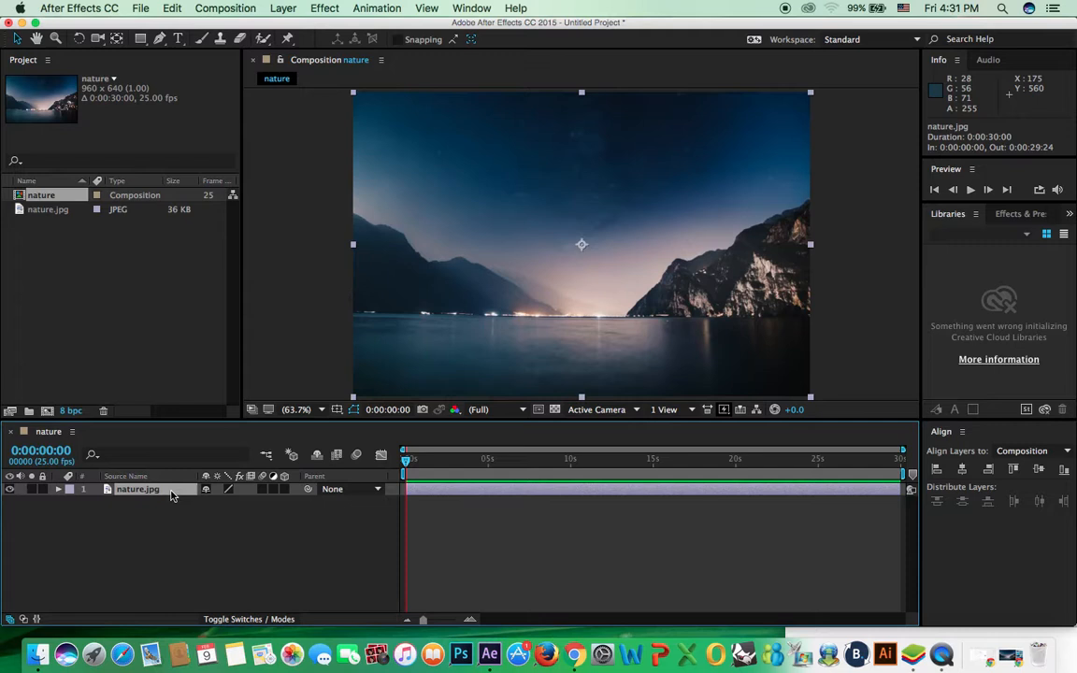
Step: Add nature.jpg Opacity keyframes at 0 s and at 0:00:03:00 (100%)
{"action": "key", "text": "t"}
{"action": "left_click", "coordinate": [95, 502]}
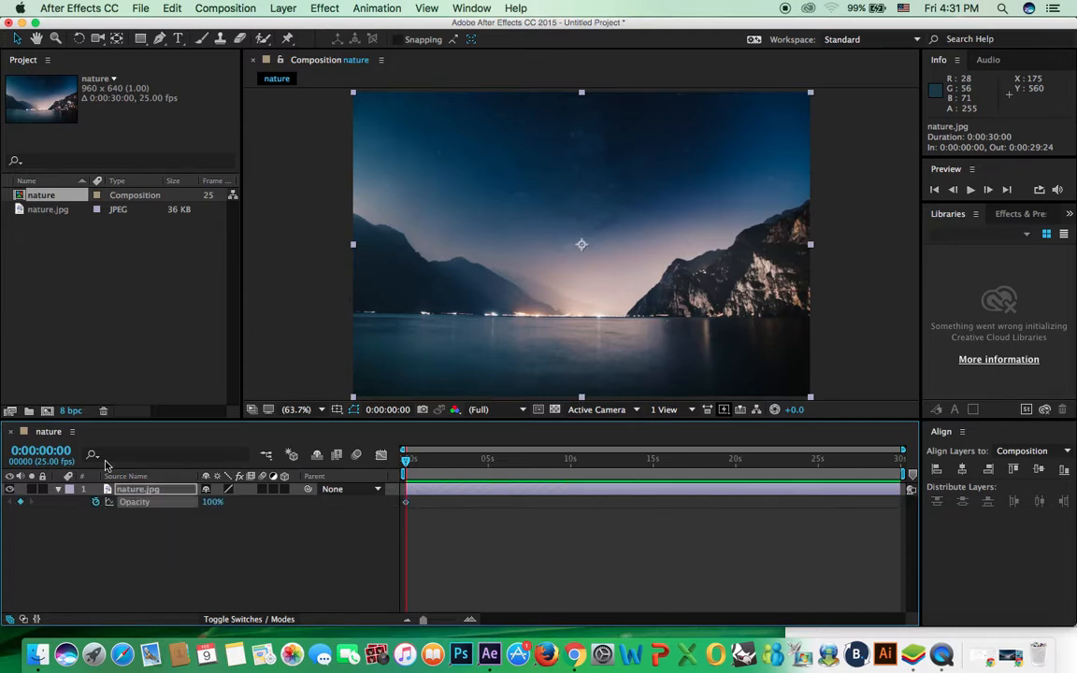
{"action": "left_click", "coordinate": [47, 452]}
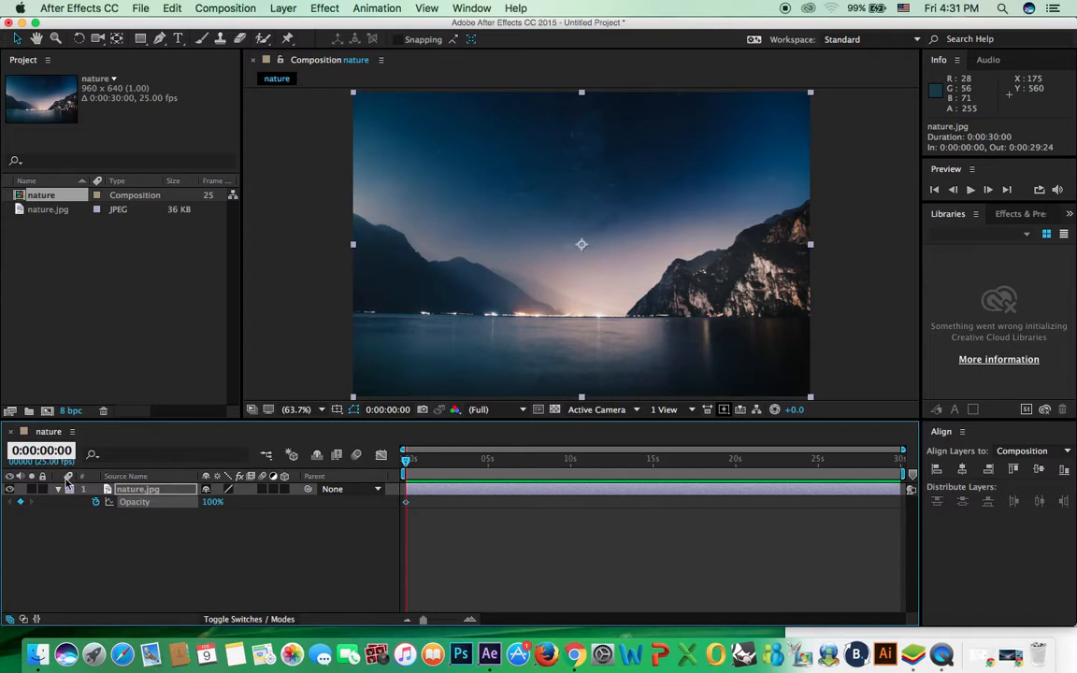
{"action": "type", "text": "300"}
{"action": "key", "text": "Return"}
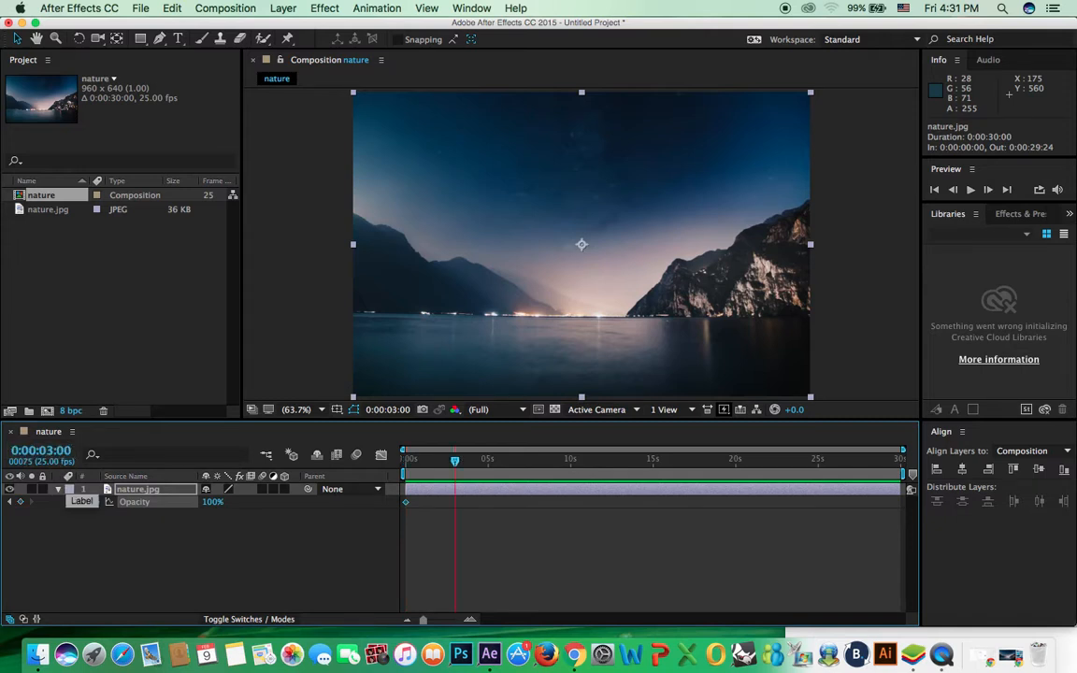
{"action": "left_click", "coordinate": [20, 502]}
Step: Set the starting Opacity keyframe at 0 s to 0%
{"action": "mouse_move", "coordinate": [455, 508]}
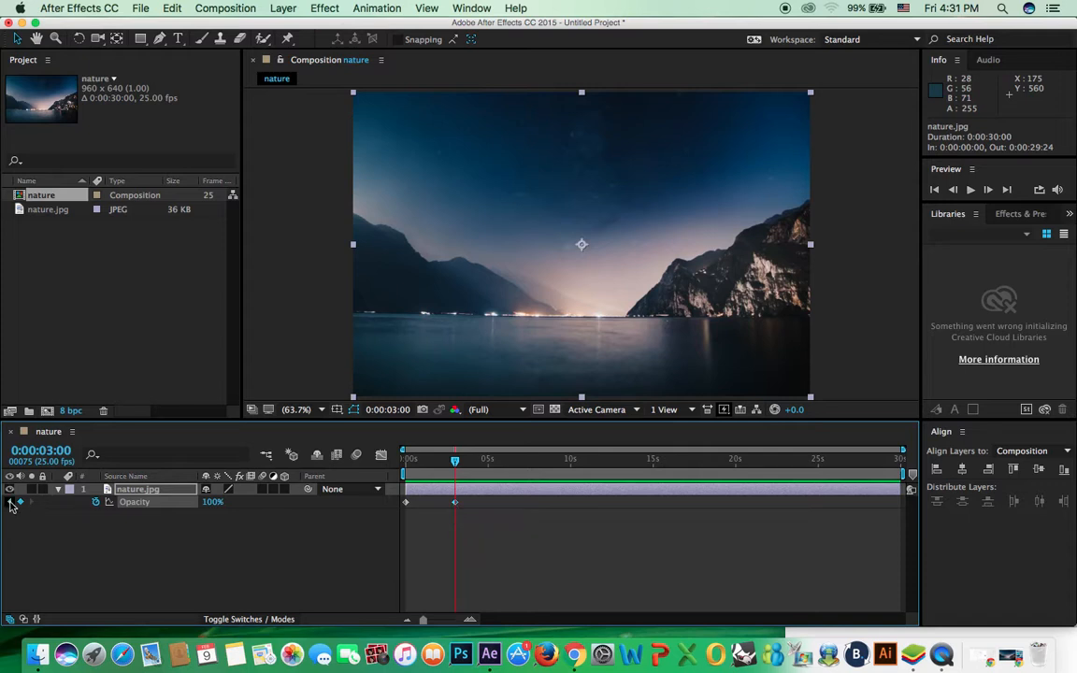
{"action": "left_click", "coordinate": [10, 502]}
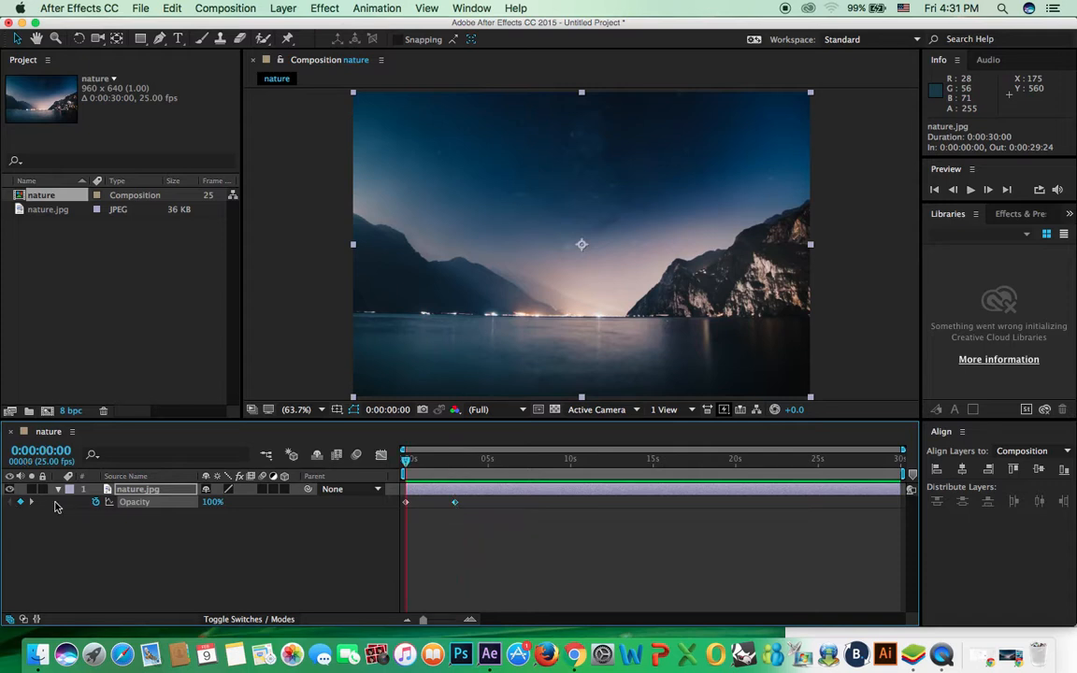
{"action": "left_click", "coordinate": [407, 504]}
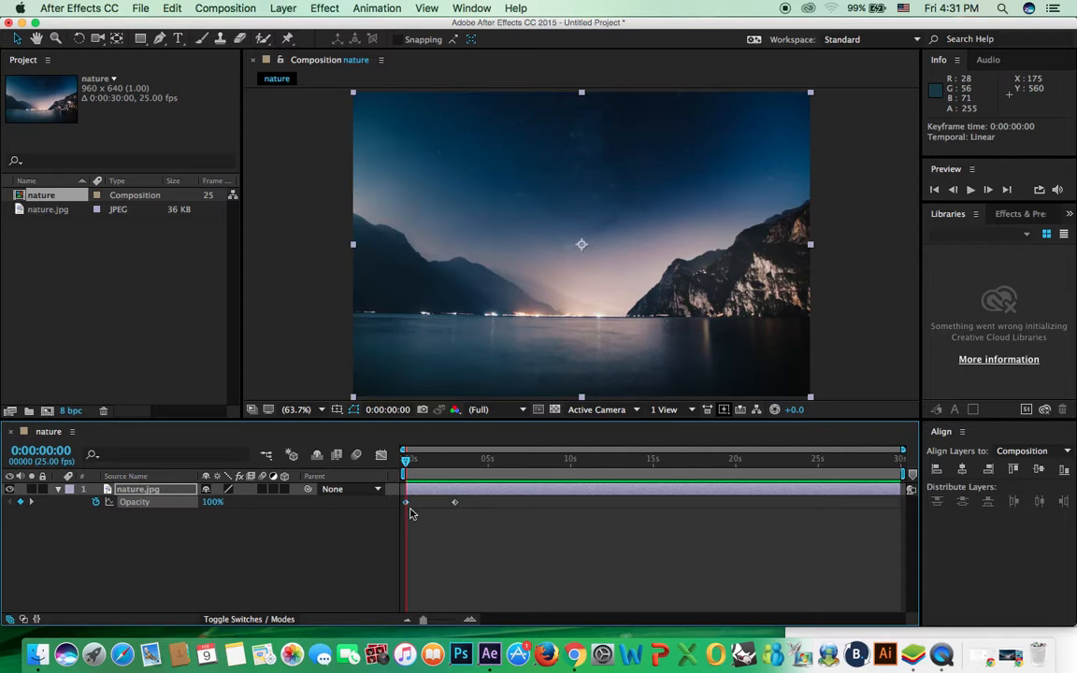
{"action": "left_click", "coordinate": [213, 502]}
{"action": "type", "text": "0"}
{"action": "key", "text": "Return"}
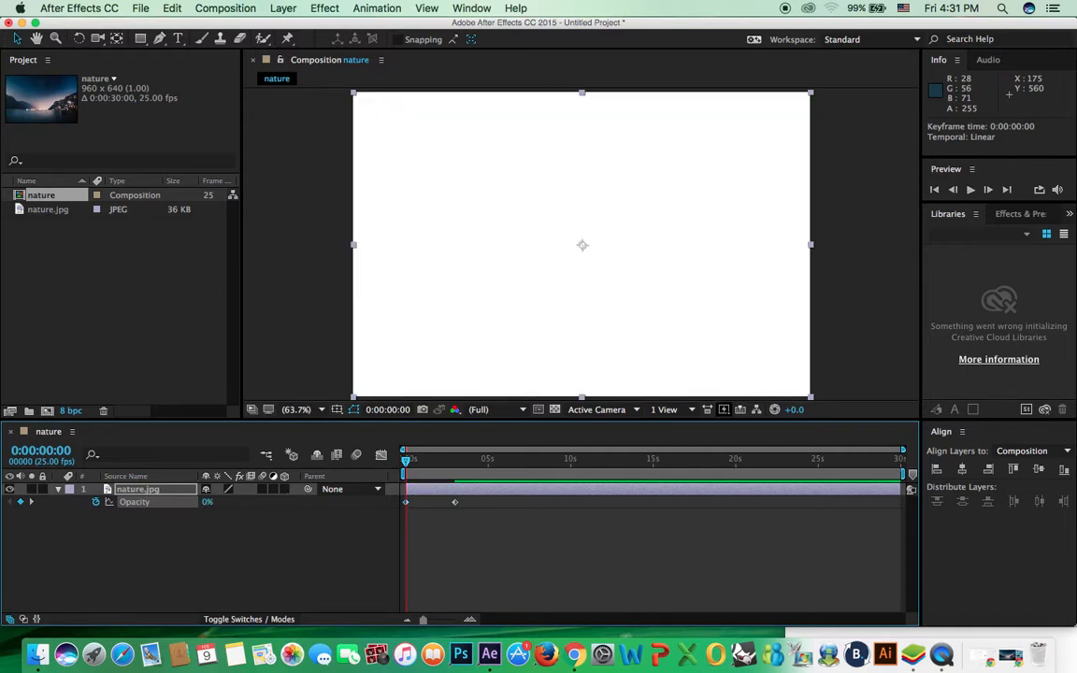
Step: Preview the 0%-to-100% fade-in over 3 seconds
{"action": "key", "text": "space"}
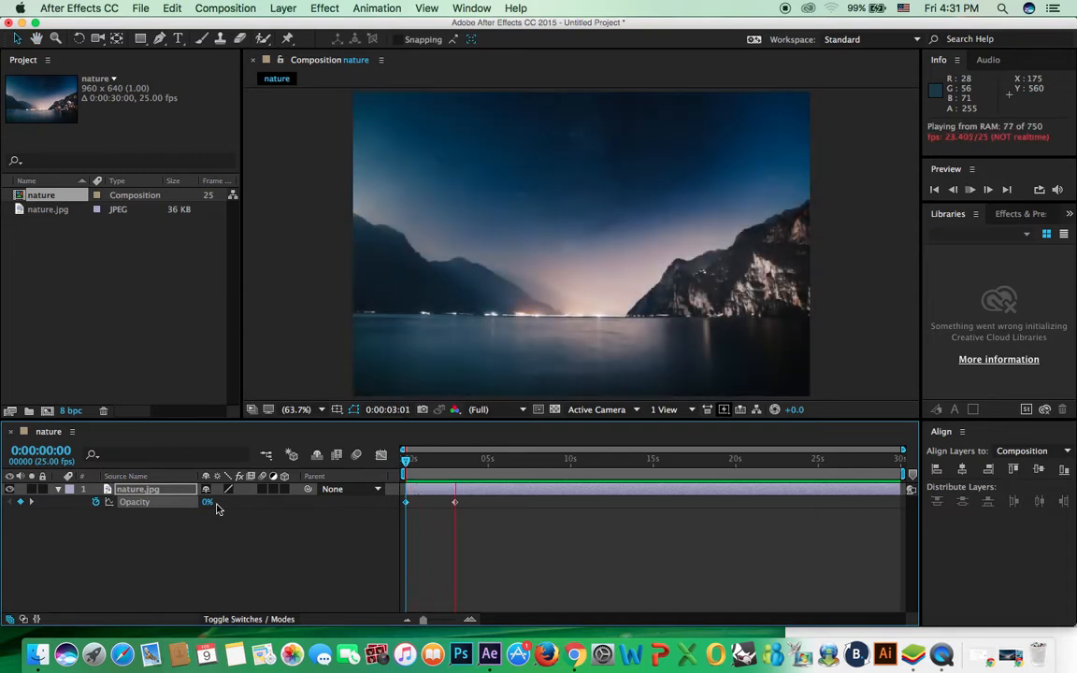
{"action": "left_click_drag", "start_coordinate": [413, 462], "coordinate": [455, 464]}
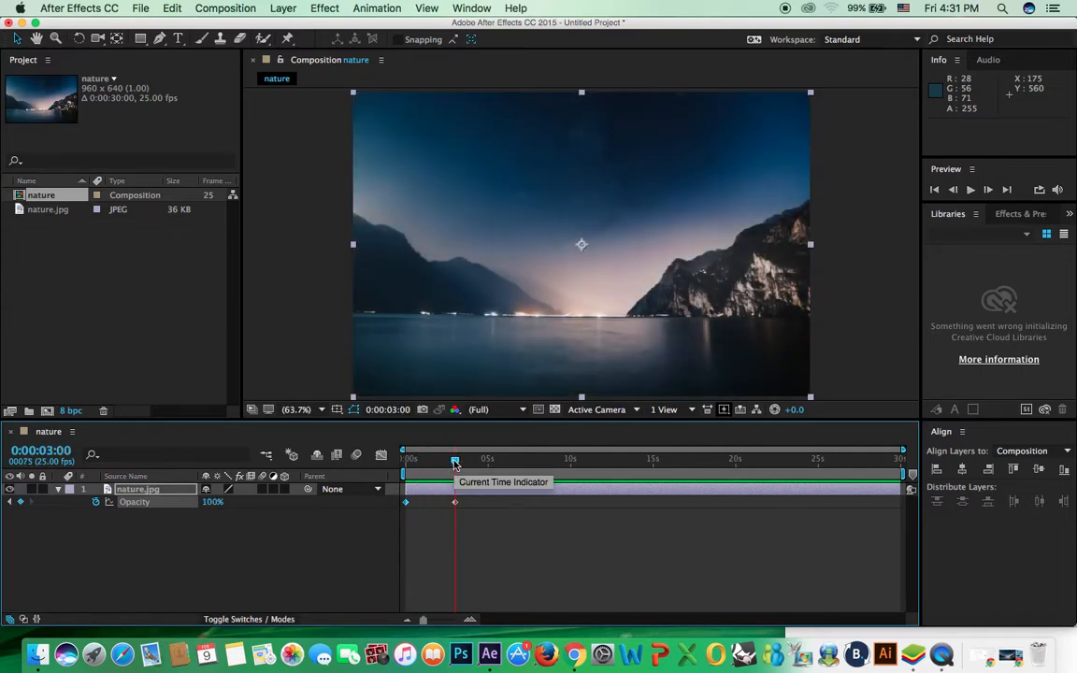
{"action": "key", "text": "super+k"}
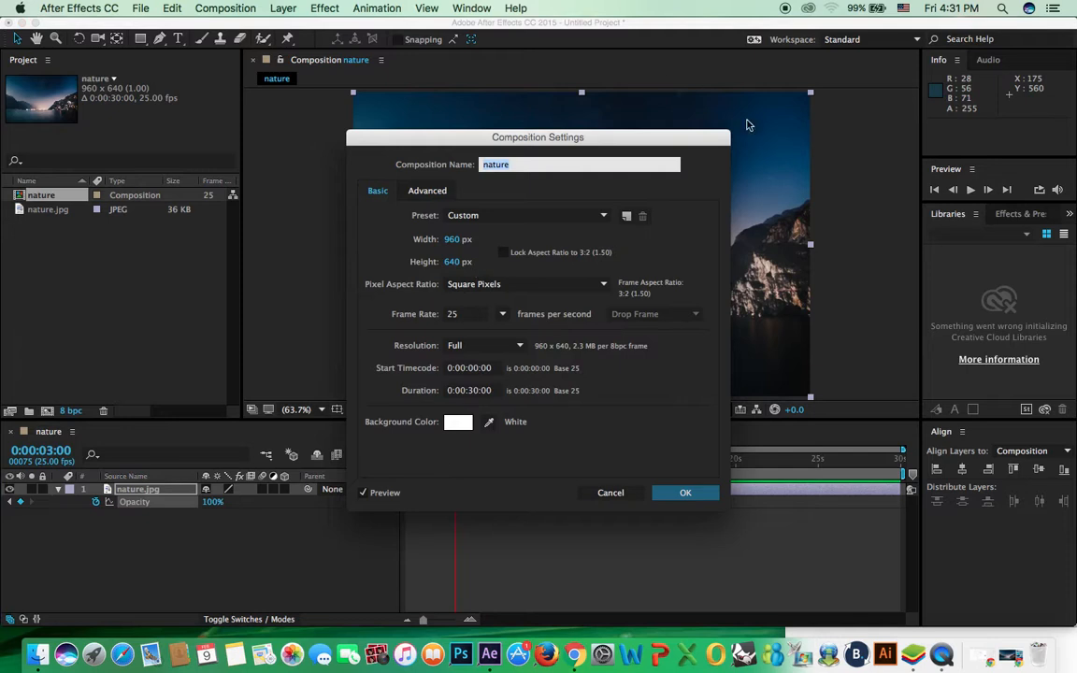
Step: Change the nature comp's background colour to black (000000) and preview the fade
{"action": "left_click", "coordinate": [617, 492]}
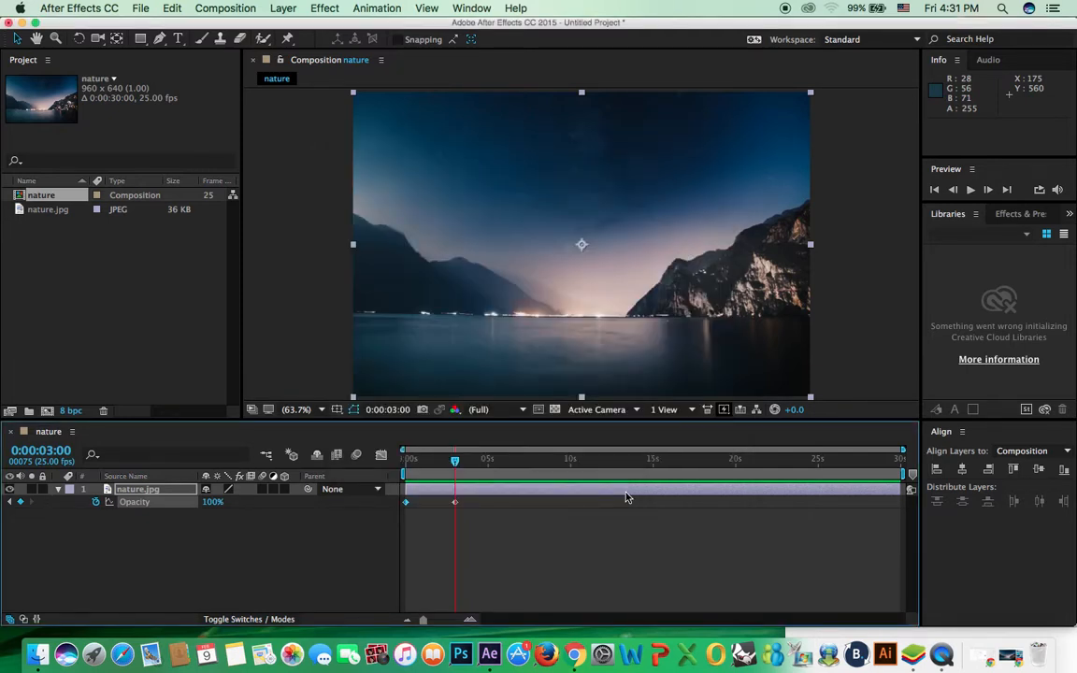
{"action": "left_click", "coordinate": [225, 9]}
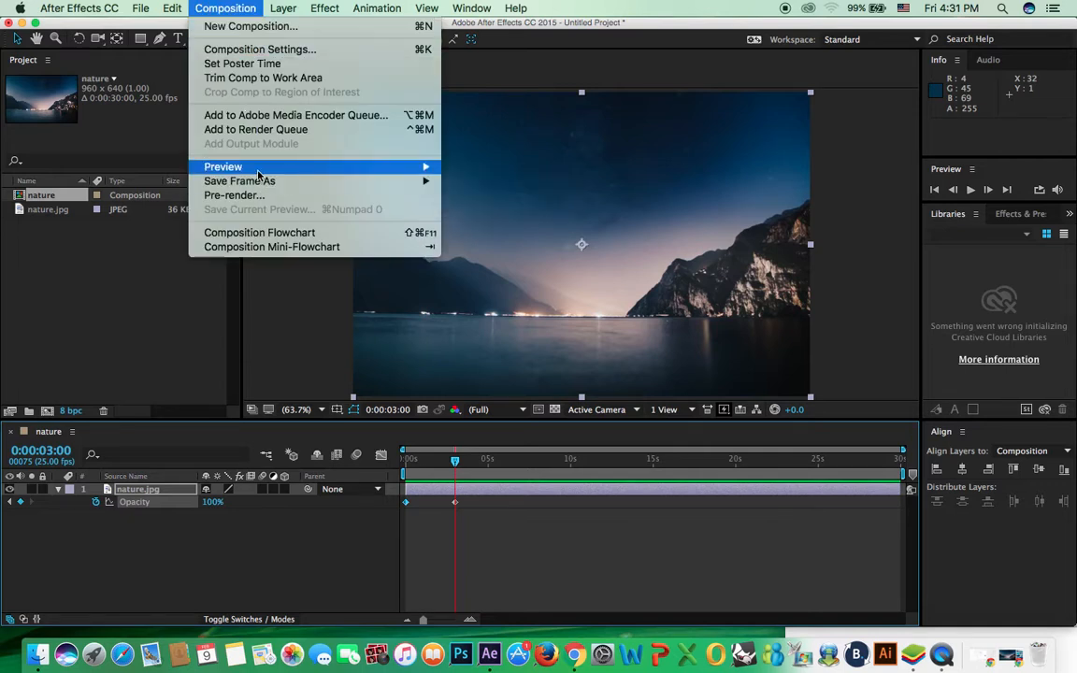
{"action": "left_click", "coordinate": [315, 56]}
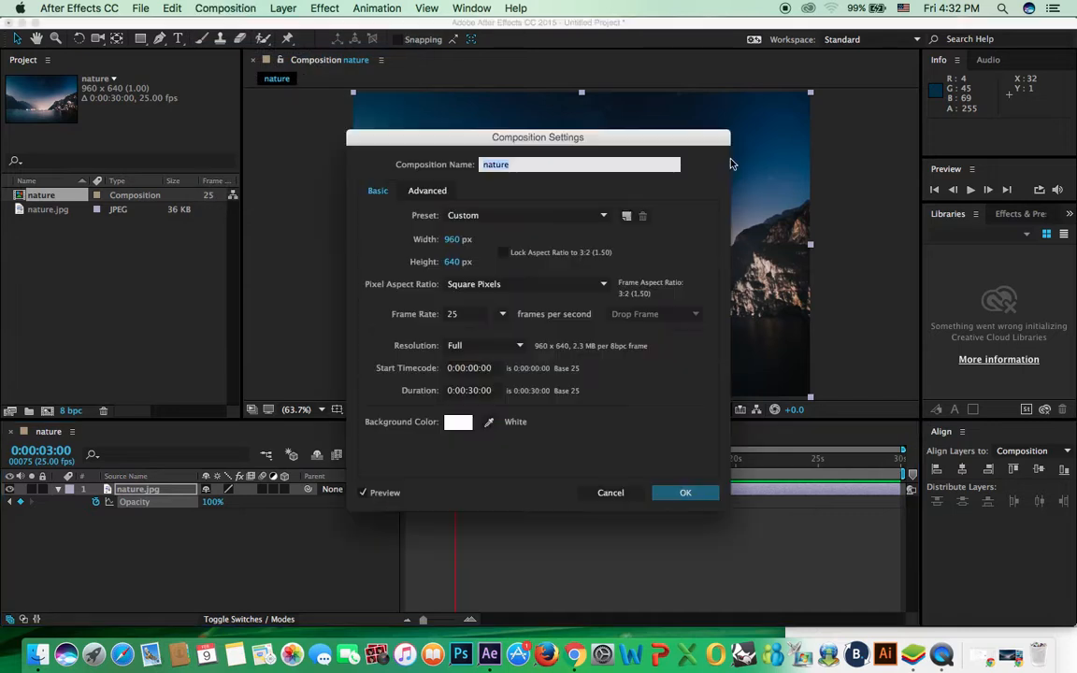
{"action": "left_click", "coordinate": [458, 426]}
{"action": "left_click", "coordinate": [431, 376]}
{"action": "left_click_drag", "start_coordinate": [524, 435], "coordinate": [582, 456]}
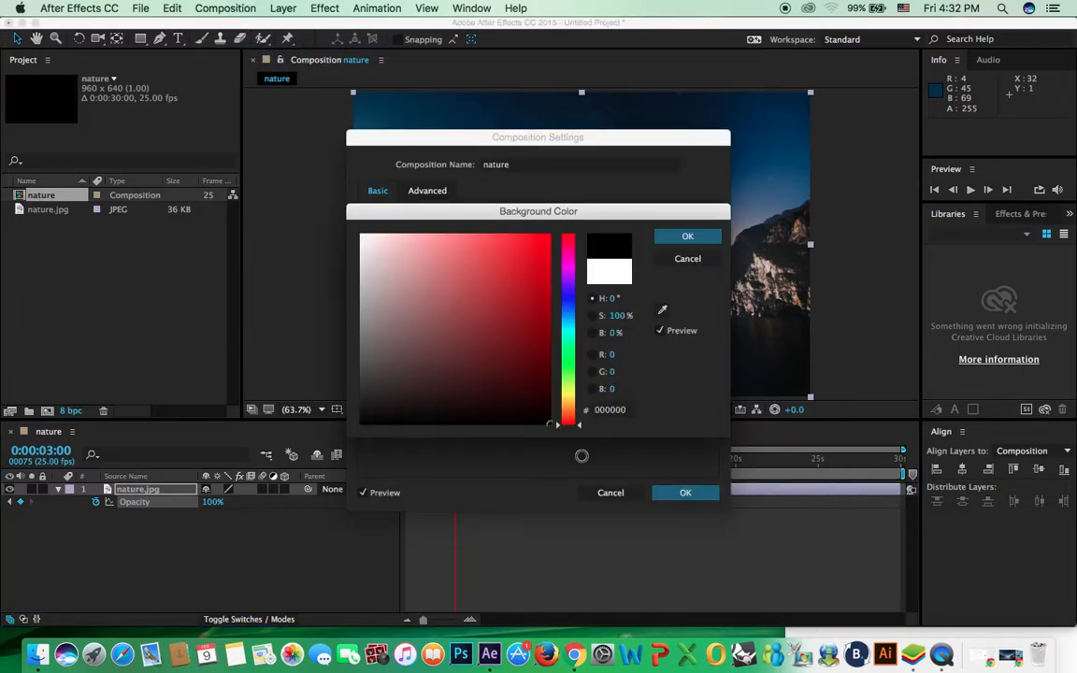
{"action": "key", "text": "Return"}
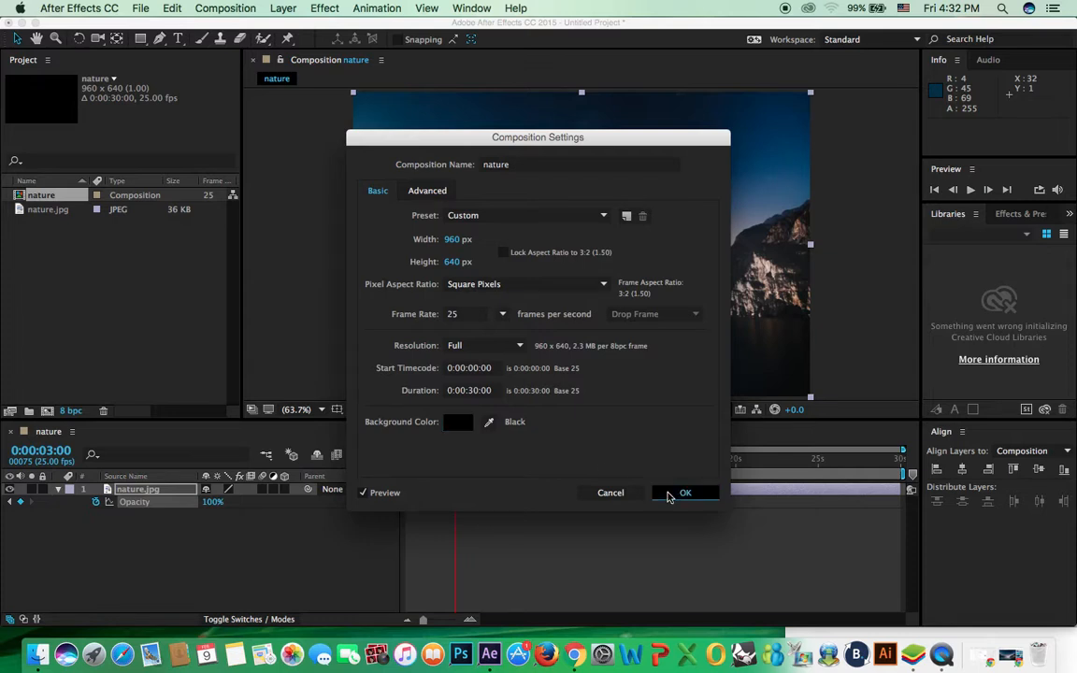
{"action": "left_click", "coordinate": [671, 492]}
{"action": "left_click_drag", "start_coordinate": [448, 461], "coordinate": [384, 459]}
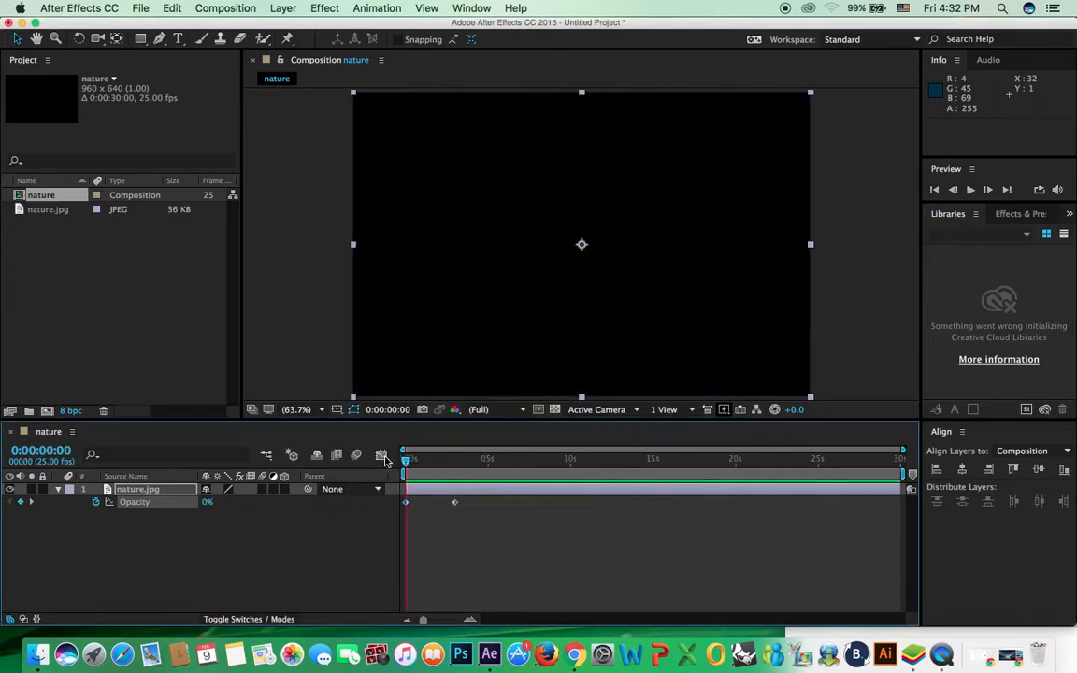
{"action": "key", "text": "space"}
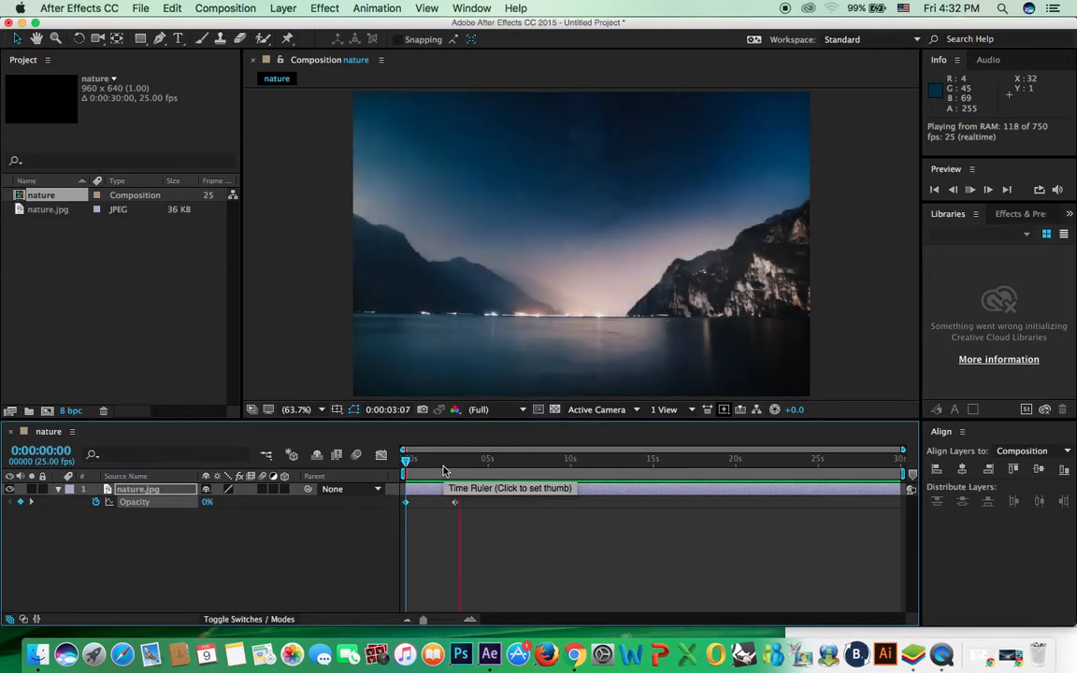
Step: Replay the fade-in preview from the start
{"action": "left_click_drag", "start_coordinate": [425, 461], "coordinate": [405, 460]}
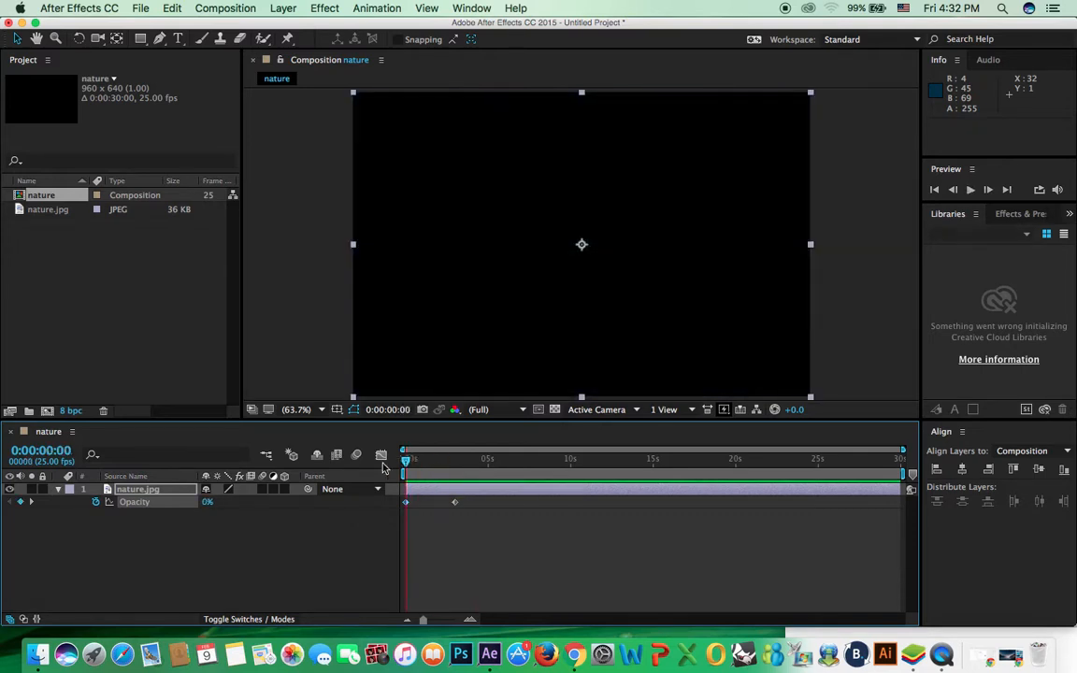
{"action": "key", "text": "space"}
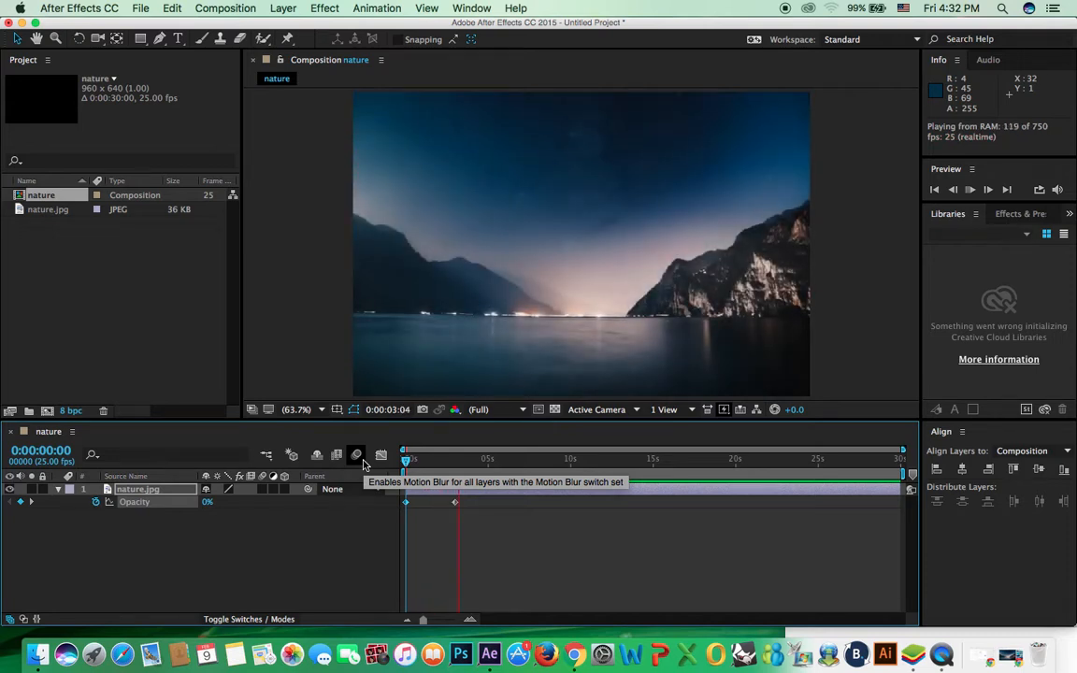
{"action": "left_click_drag", "start_coordinate": [405, 460], "coordinate": [371, 463]}
{"action": "key", "text": "space"}
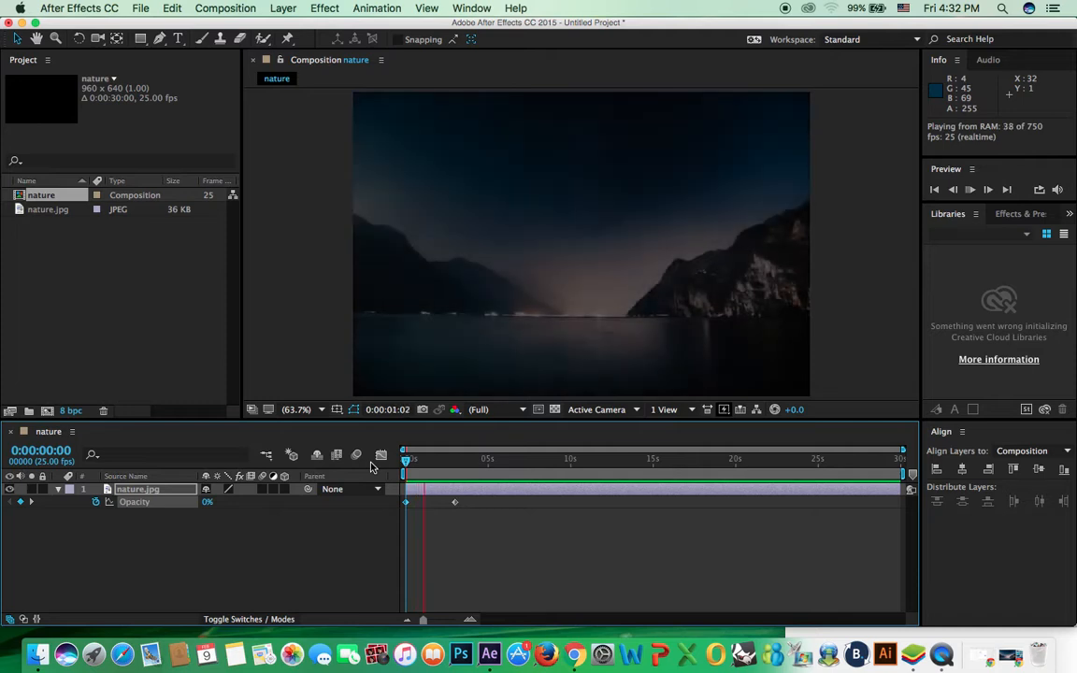
{"action": "key", "text": "space"}
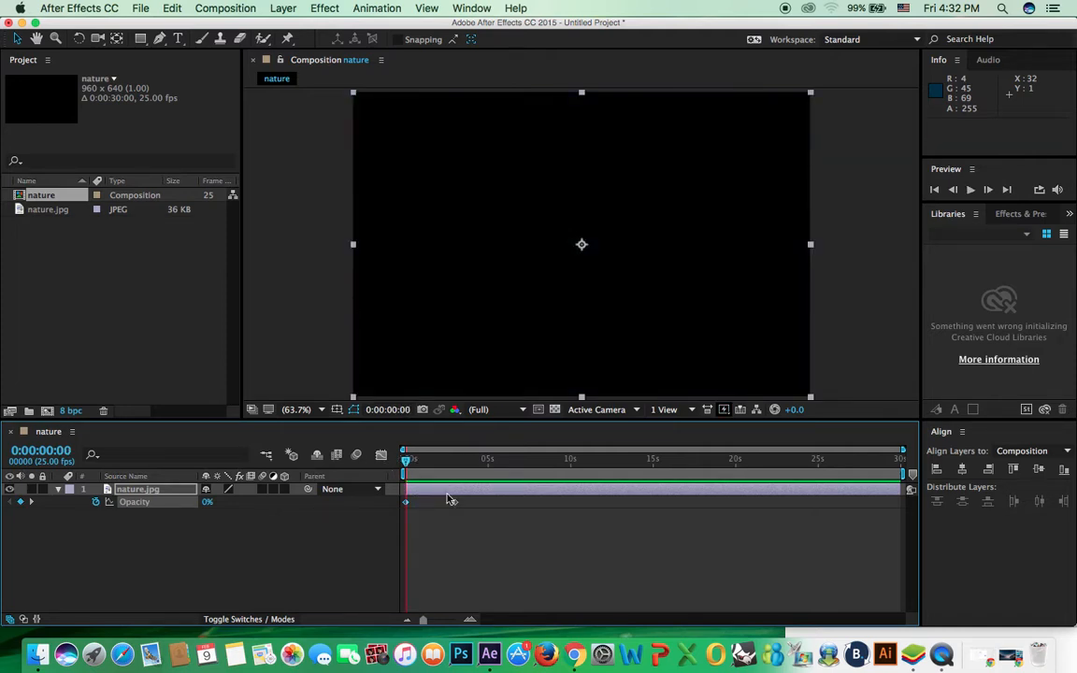
Step: Move the end Opacity keyframe from 3 s to 5 s and preview the slower fade
{"action": "left_click_drag", "start_coordinate": [456, 505], "coordinate": [485, 506]}
{"action": "key", "text": "space"}
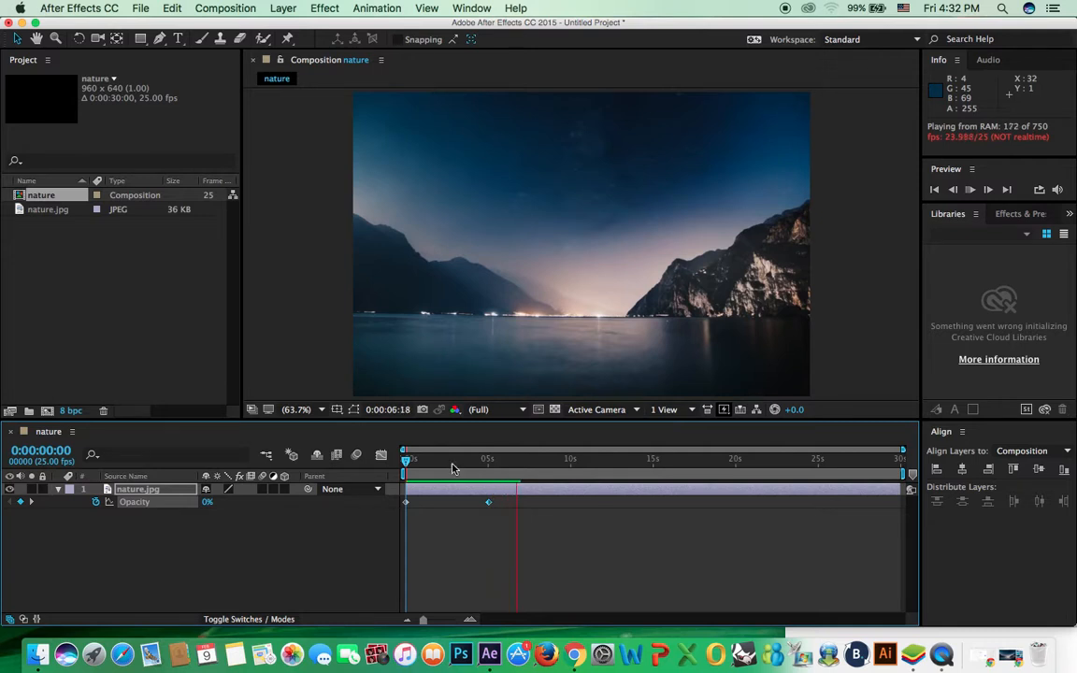
{"action": "key", "text": "space"}
{"action": "left_click_drag", "start_coordinate": [475, 459], "coordinate": [486, 477]}
{"action": "key", "text": "space"}
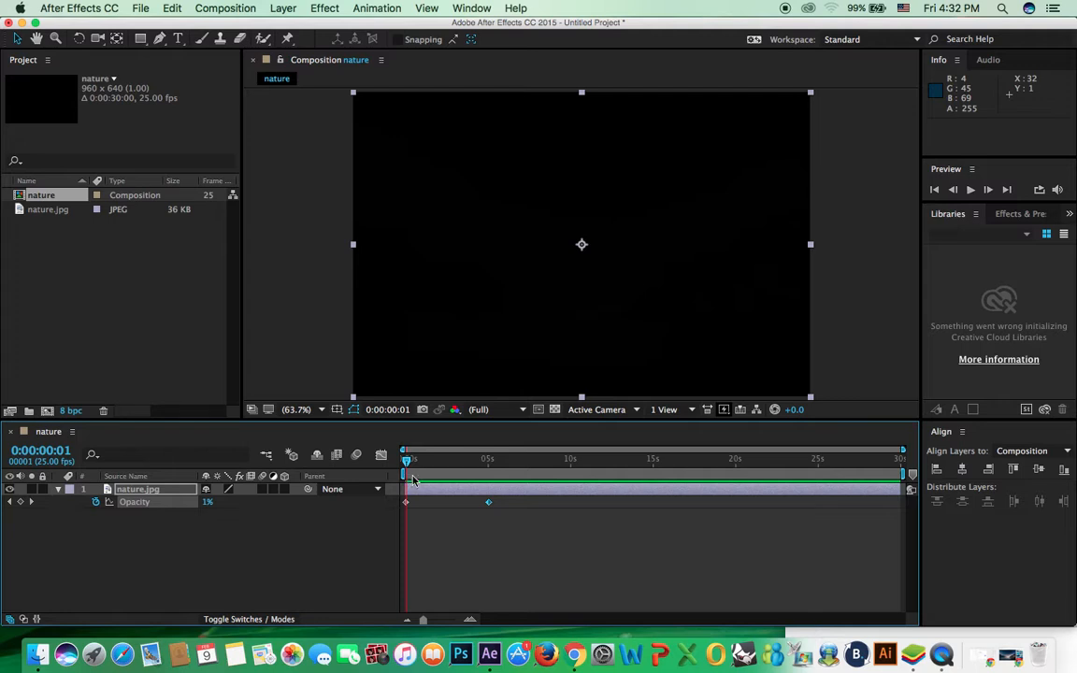
{"action": "left_click_drag", "start_coordinate": [411, 470], "coordinate": [440, 483]}
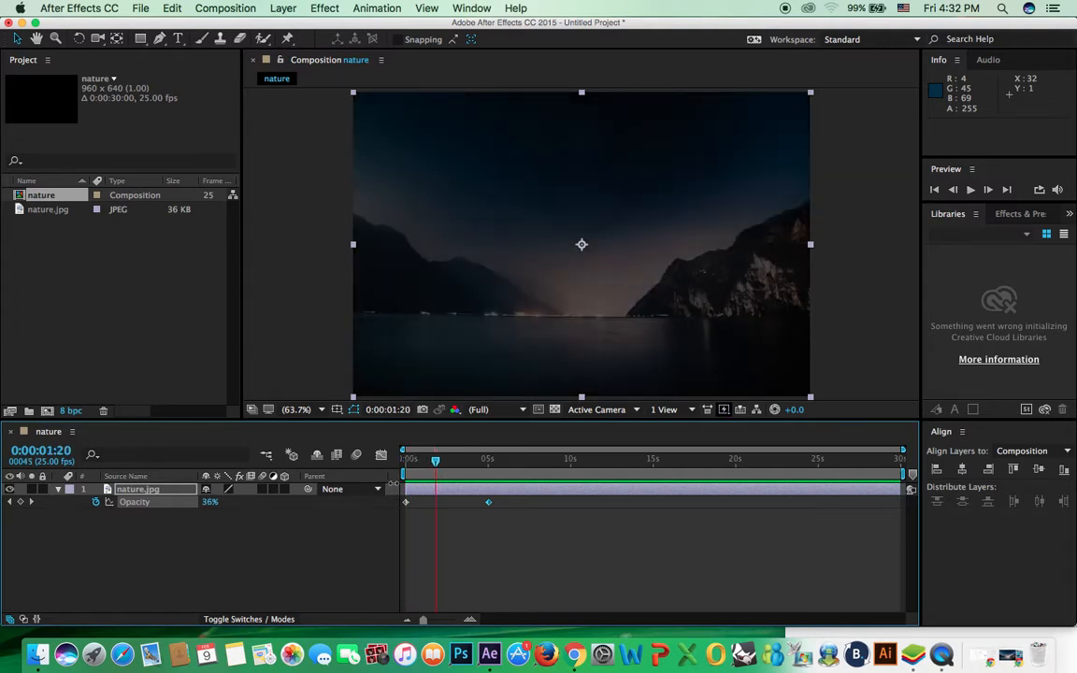
Step: Delete the 5-second Opacity keyframe, the nature.jpg layer, and the nature composition
{"action": "left_click", "coordinate": [489, 503]}
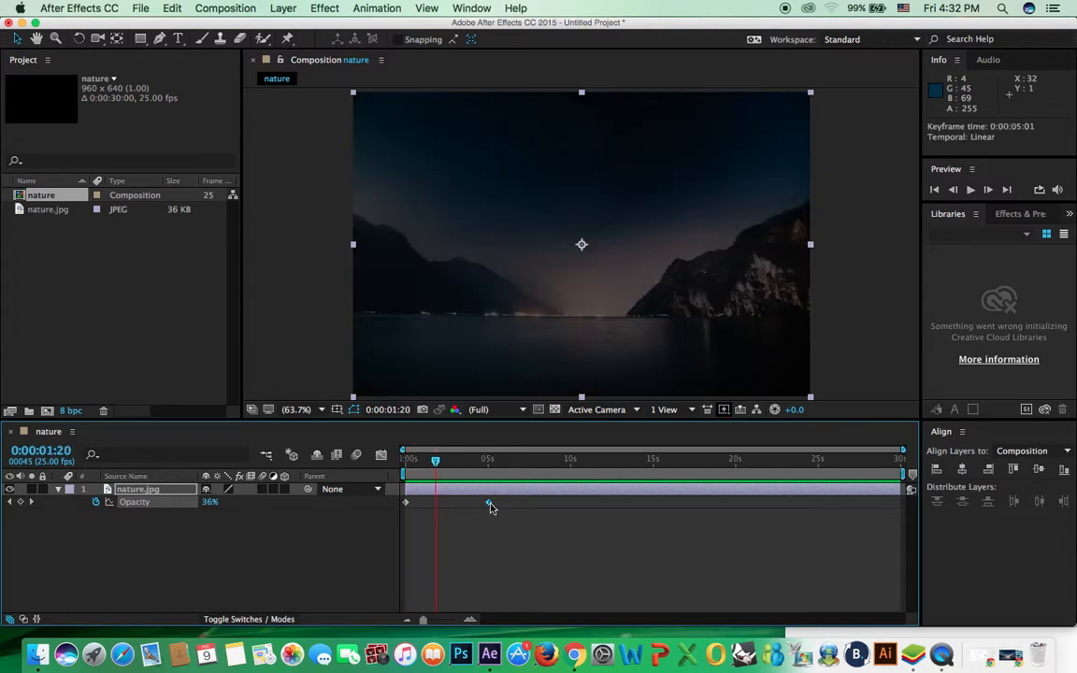
{"action": "key", "text": "Delete"}
{"action": "left_click", "coordinate": [414, 512]}
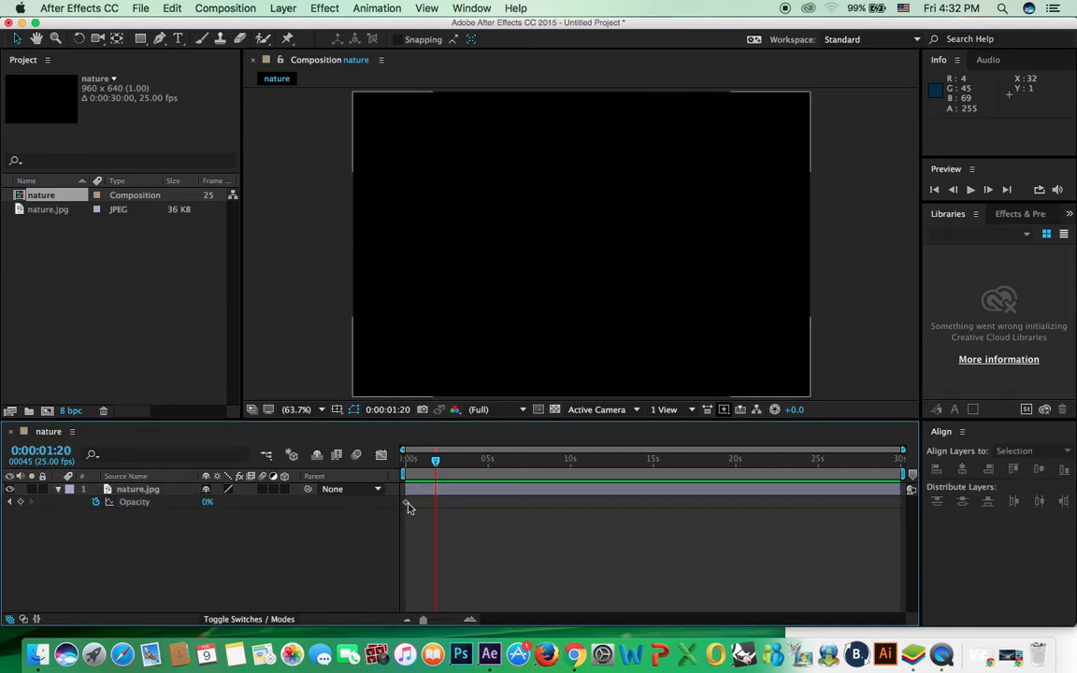
{"action": "left_click", "coordinate": [408, 506]}
{"action": "left_click_drag", "start_coordinate": [435, 460], "coordinate": [406, 461]}
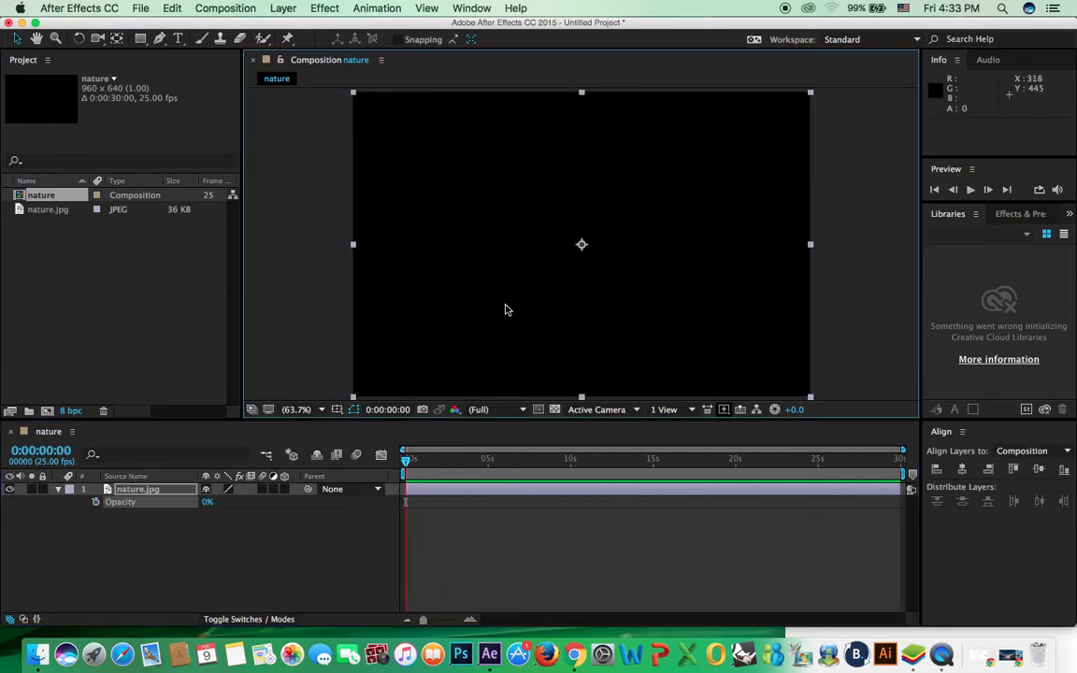
{"action": "left_click", "coordinate": [175, 492]}
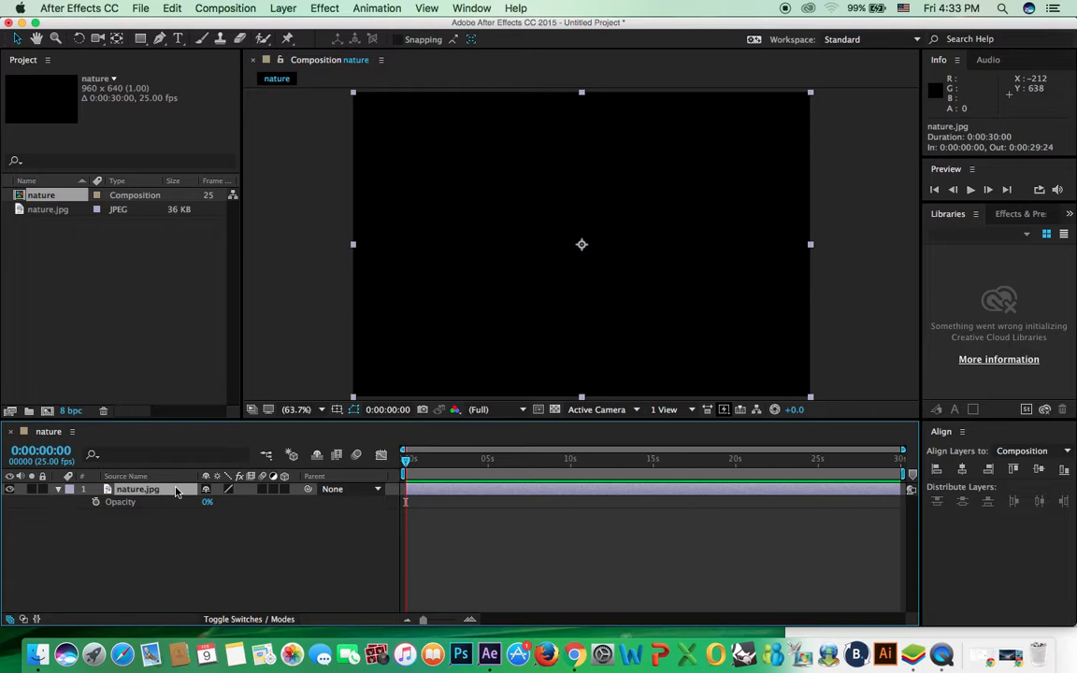
{"action": "key", "text": "Delete"}
{"action": "left_click", "coordinate": [46, 195]}
{"action": "key", "text": "Delete"}
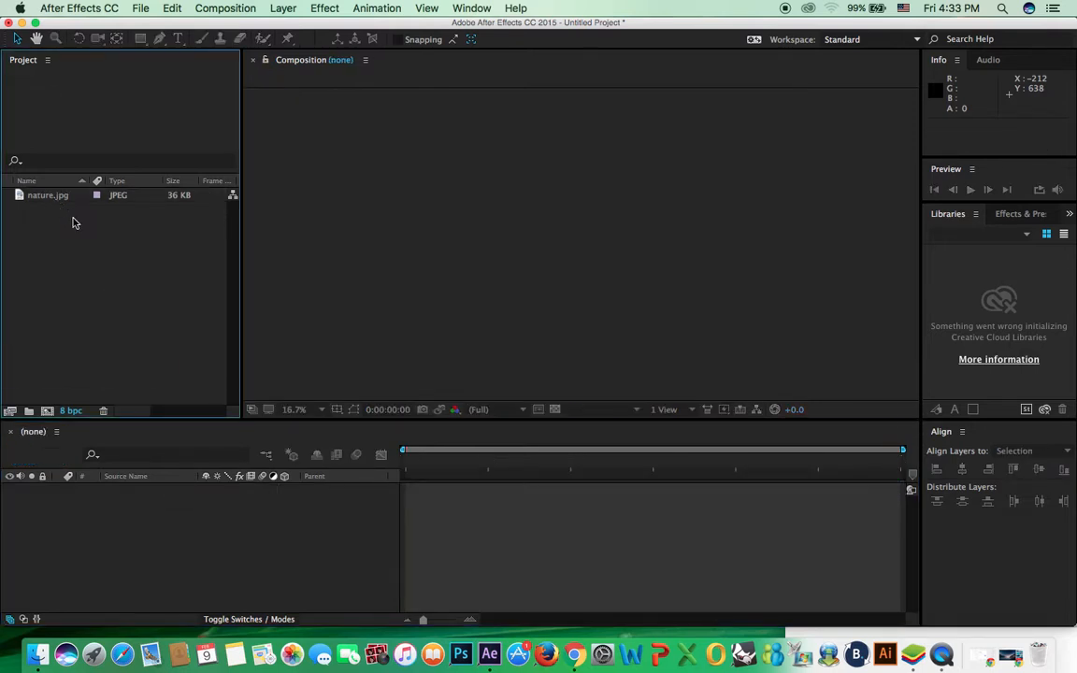
Step: Create the 960x640 Comp 1 composition from the nature.jpg footage
{"action": "left_click", "coordinate": [58, 198]}
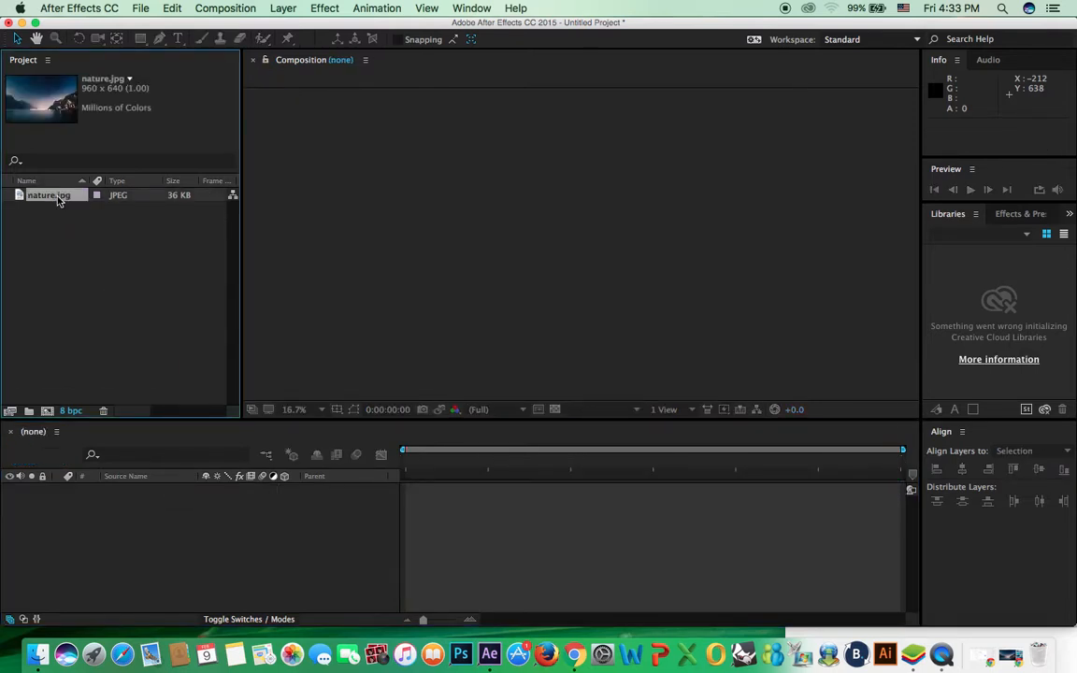
{"action": "key", "text": "super+n"}
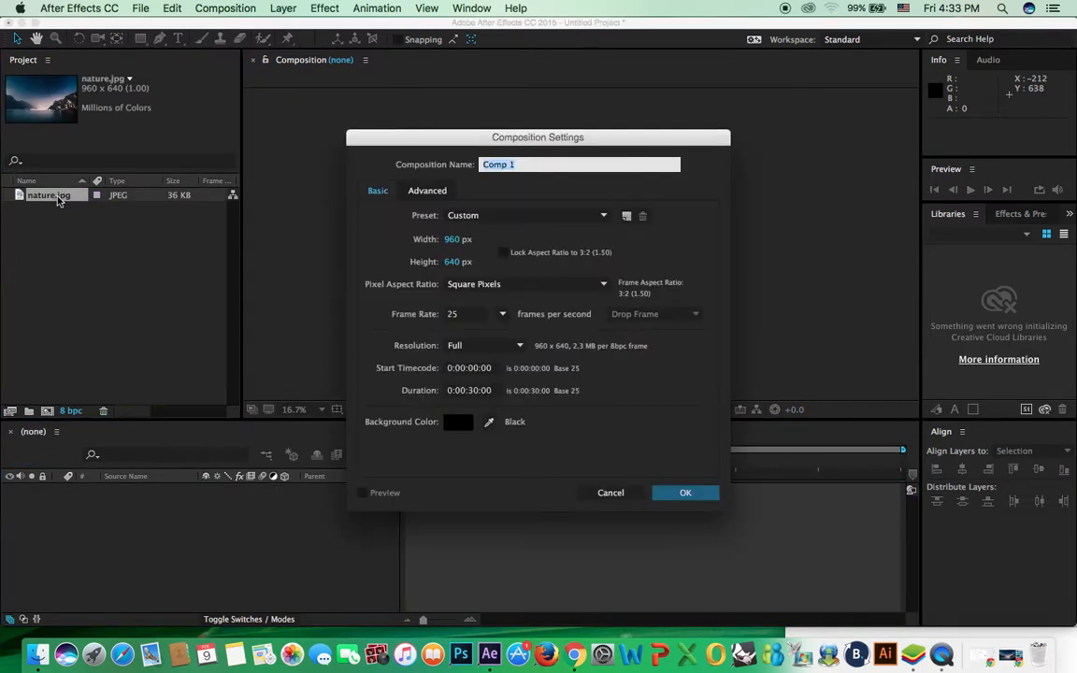
{"action": "left_click", "coordinate": [690, 497]}
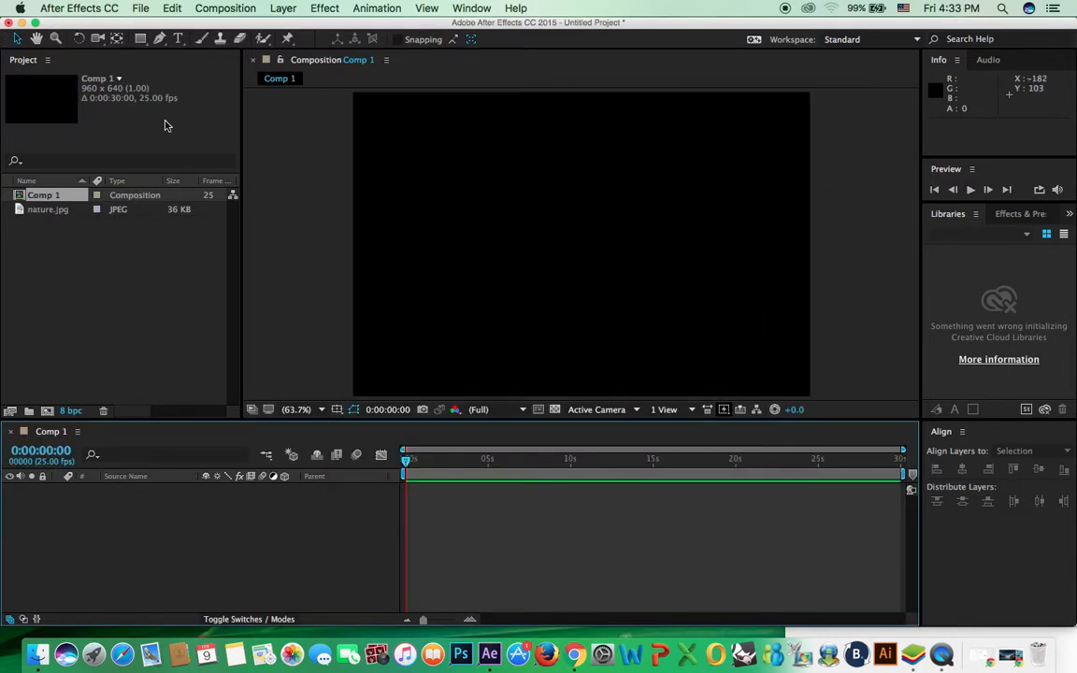
Step: Start a horizontal text layer in the upper-left of Comp 1 at 50 px
{"action": "left_click", "coordinate": [178, 39]}
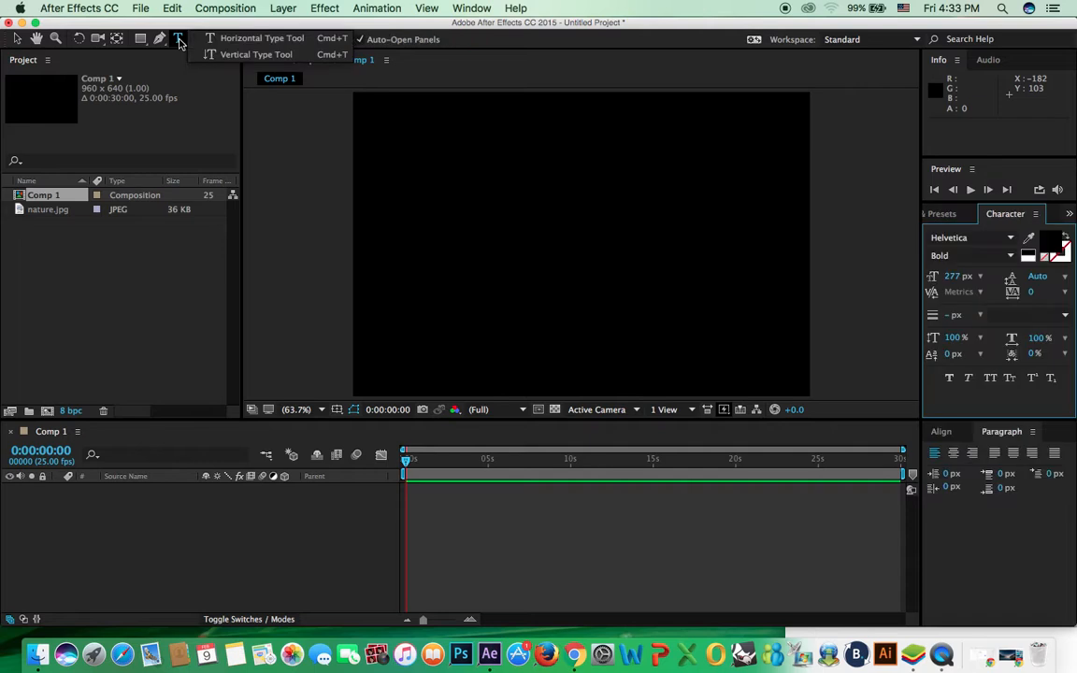
{"action": "left_click", "coordinate": [277, 44]}
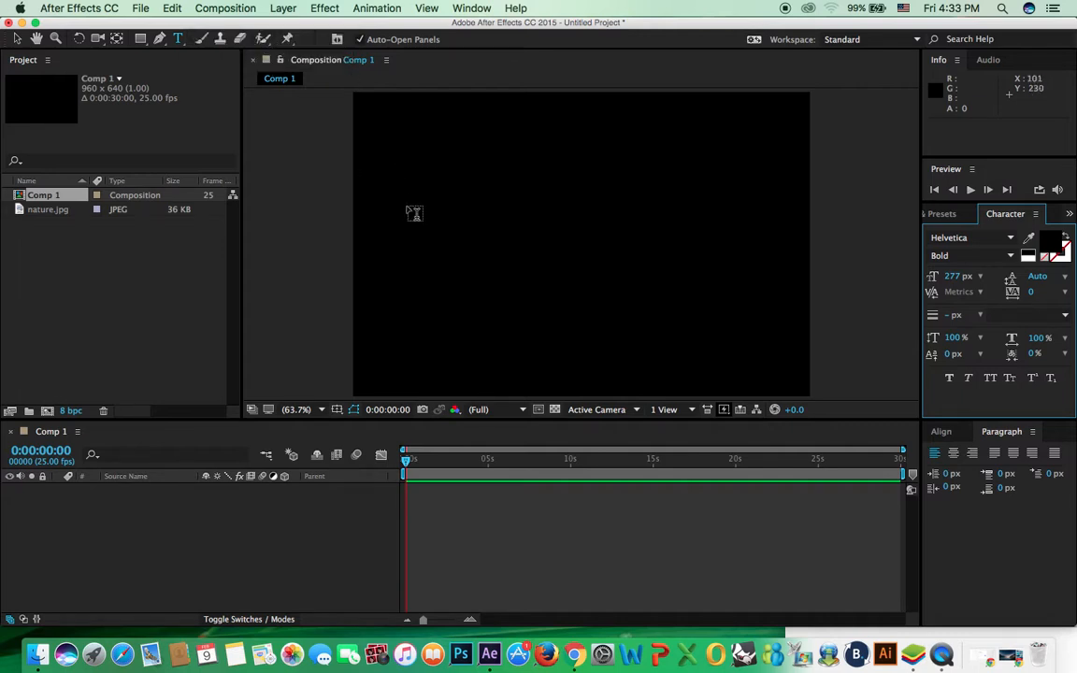
{"action": "left_click", "coordinate": [431, 224]}
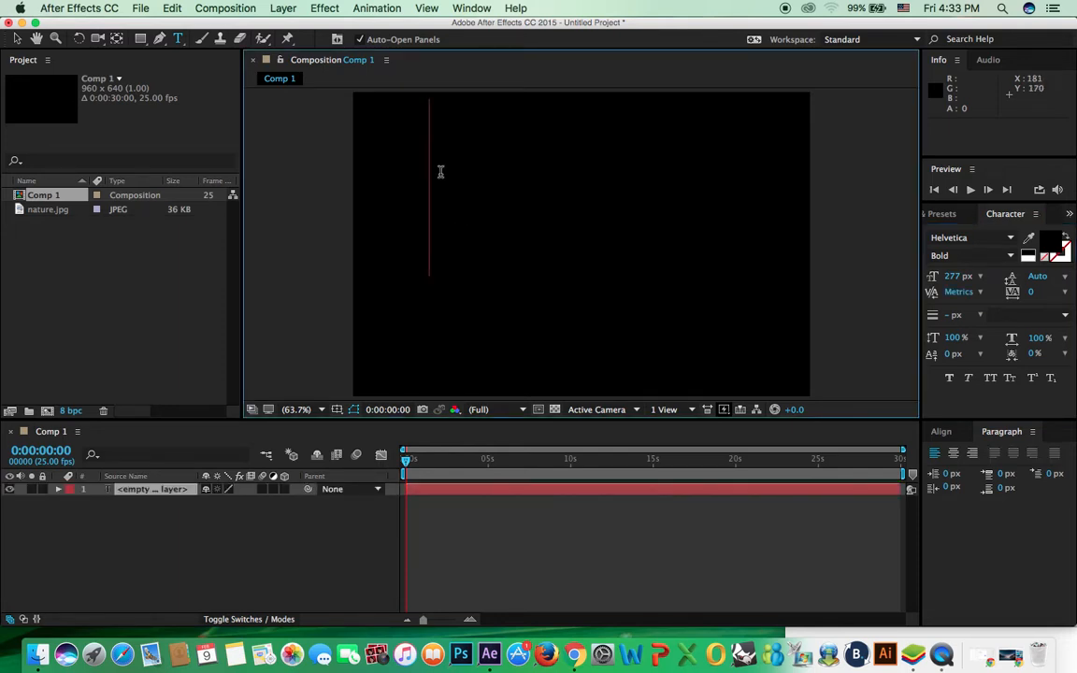
{"action": "left_click", "coordinate": [953, 277]}
{"action": "type", "text": "184"}
{"action": "key", "text": "Return"}
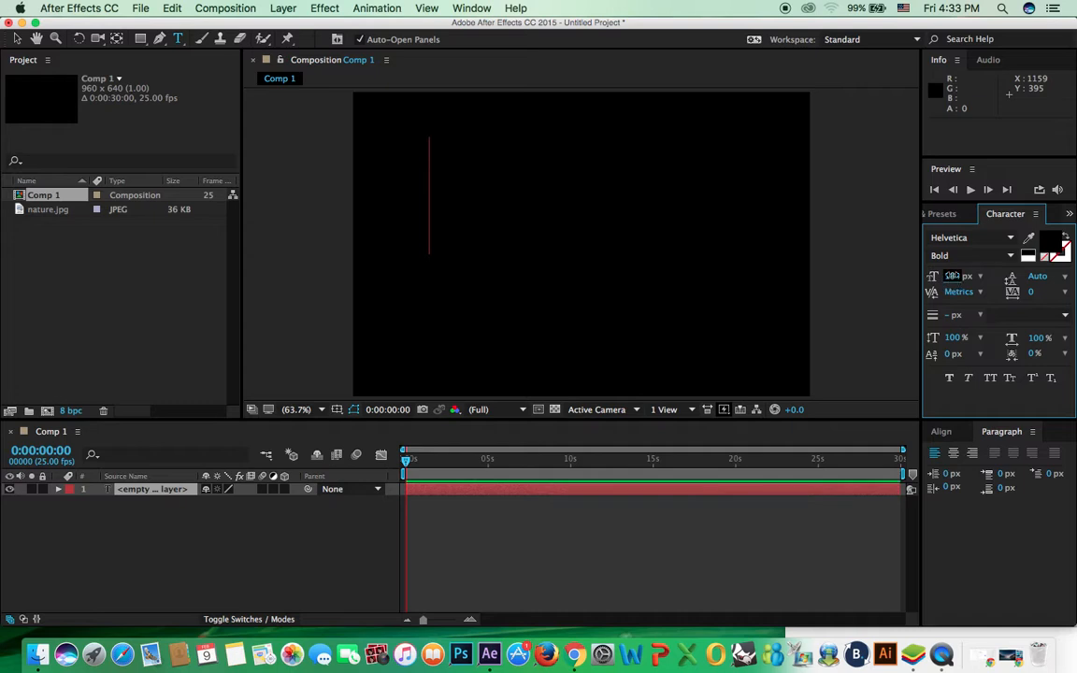
{"action": "left_click", "coordinate": [952, 277]}
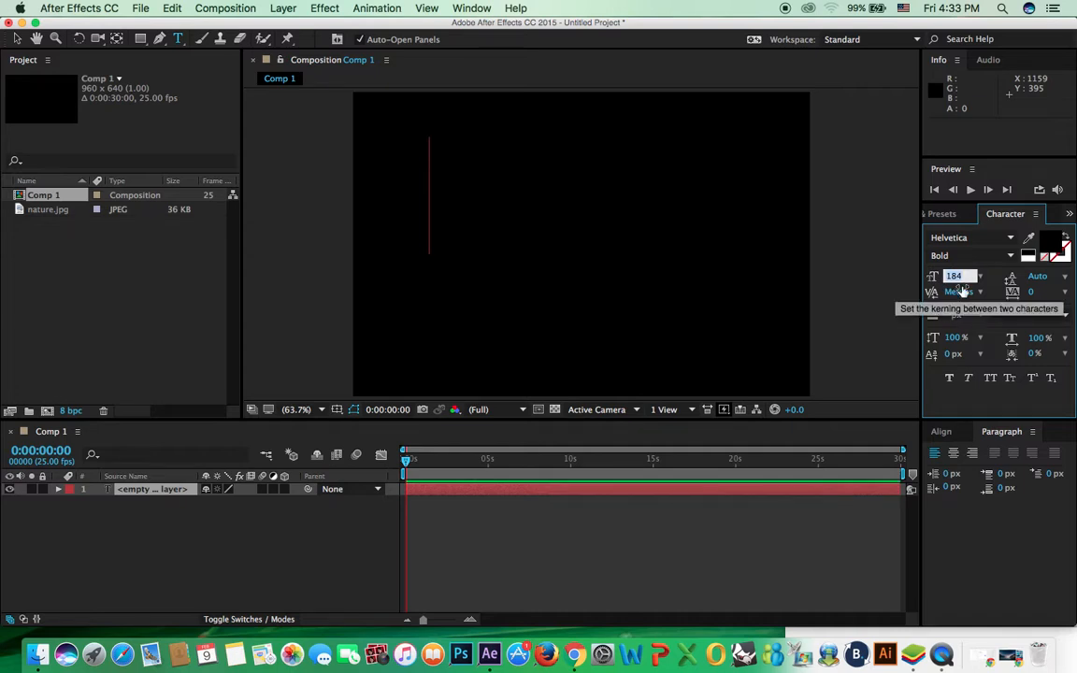
{"action": "type", "text": "50"}
{"action": "key", "text": "Return"}
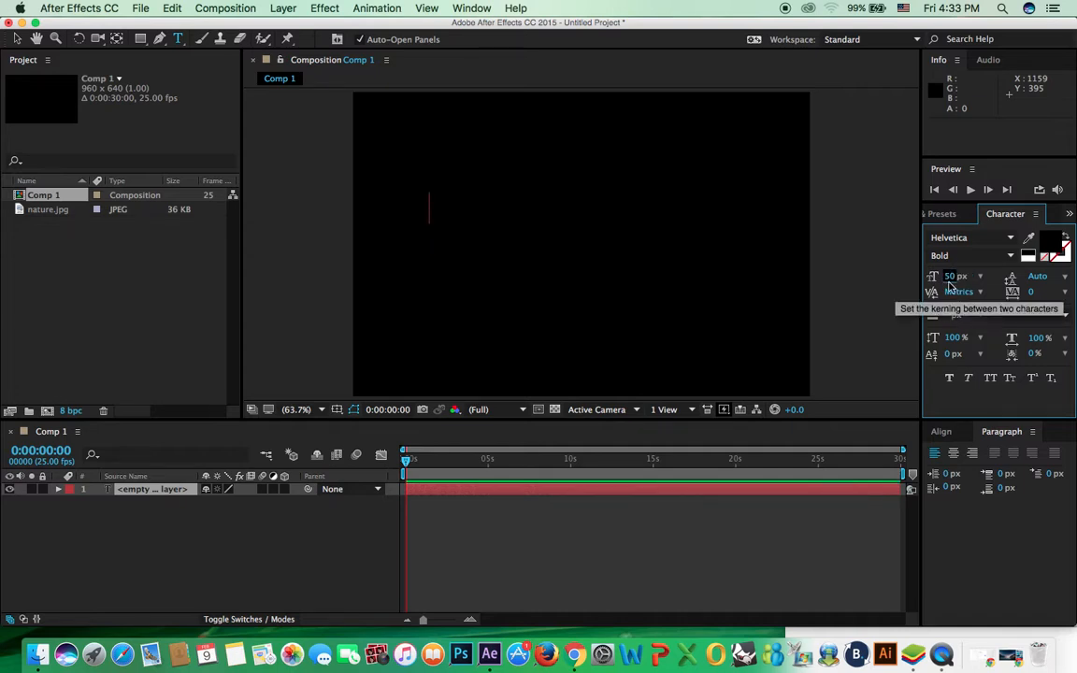
Step: Type the person's name into the new text layer and select all of it
{"action": "left_click", "coordinate": [445, 206]}
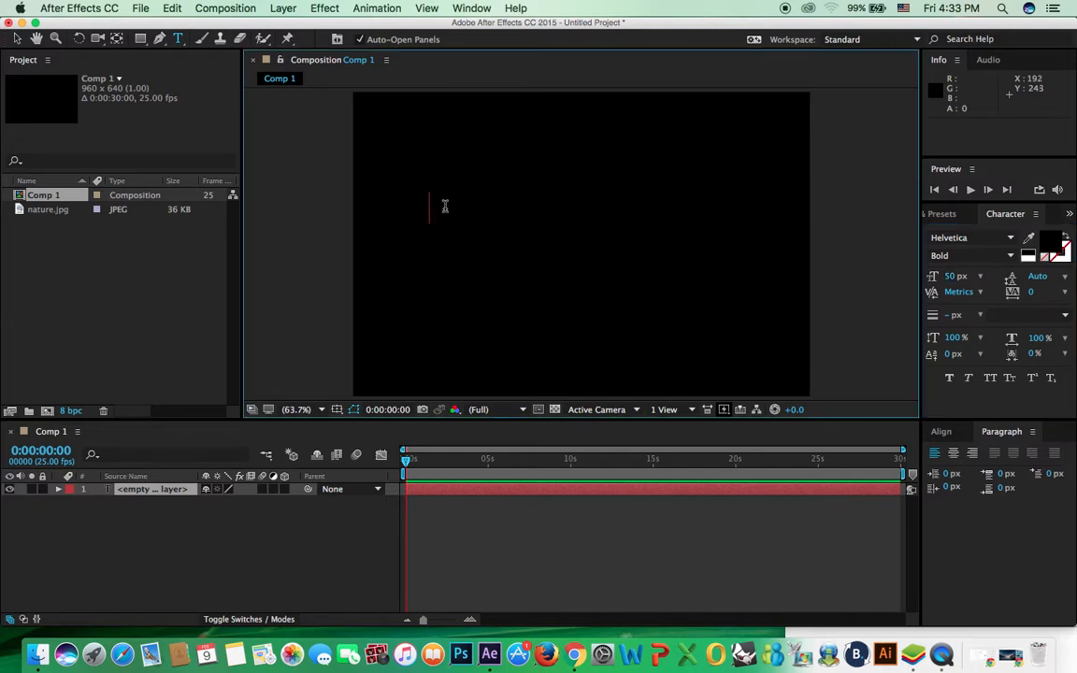
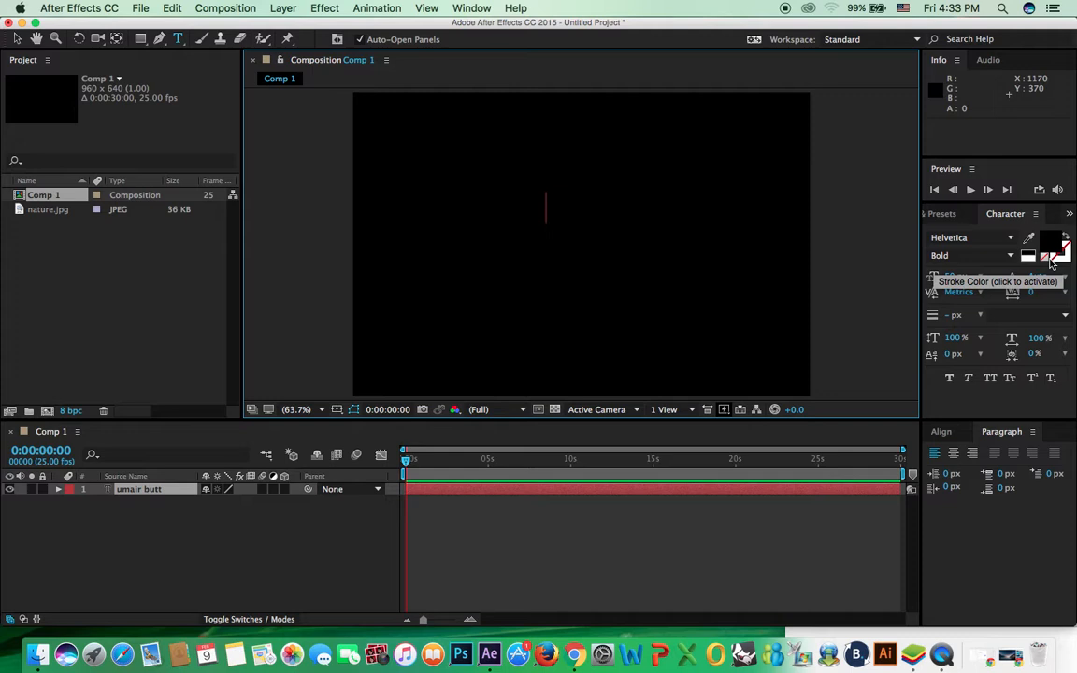
{"action": "key", "text": "super+a"}
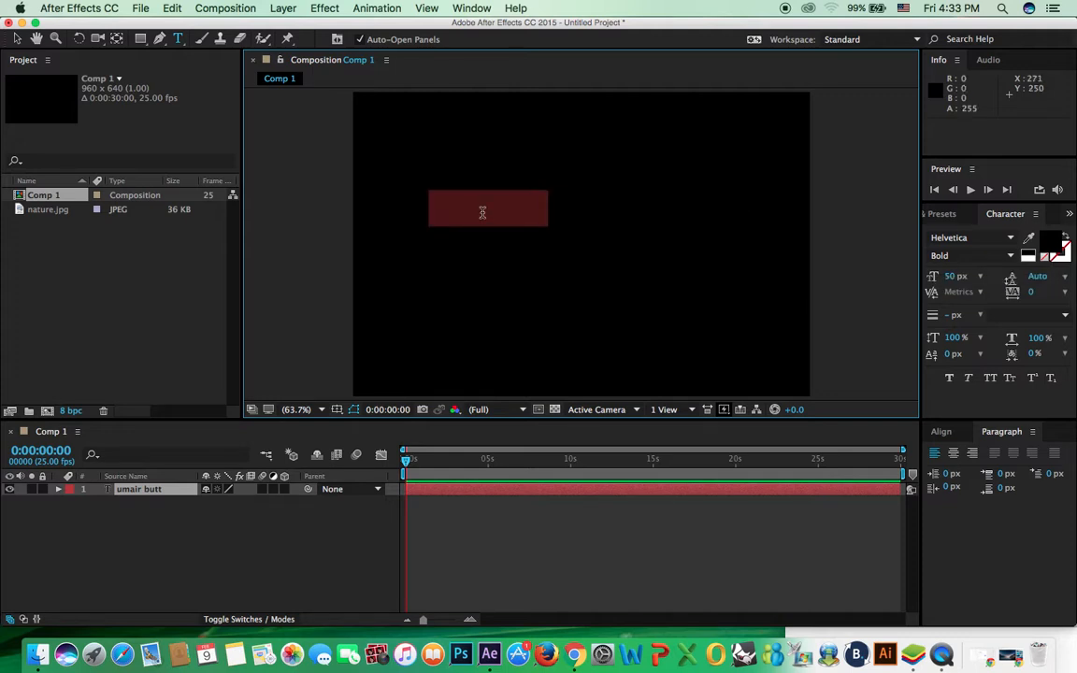
Step: Set the name text's fill colour to white
{"action": "left_click", "coordinate": [1053, 242]}
{"action": "left_click_drag", "start_coordinate": [401, 294], "coordinate": [361, 236]}
{"action": "key", "text": "Return"}
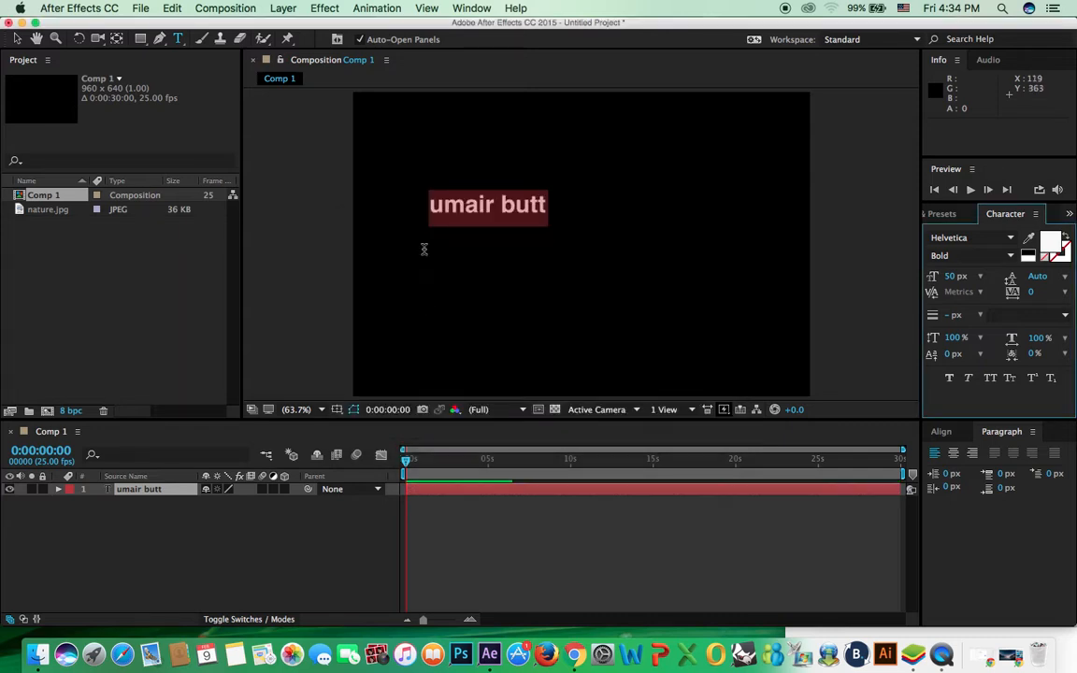
{"action": "left_click", "coordinate": [538, 203]}
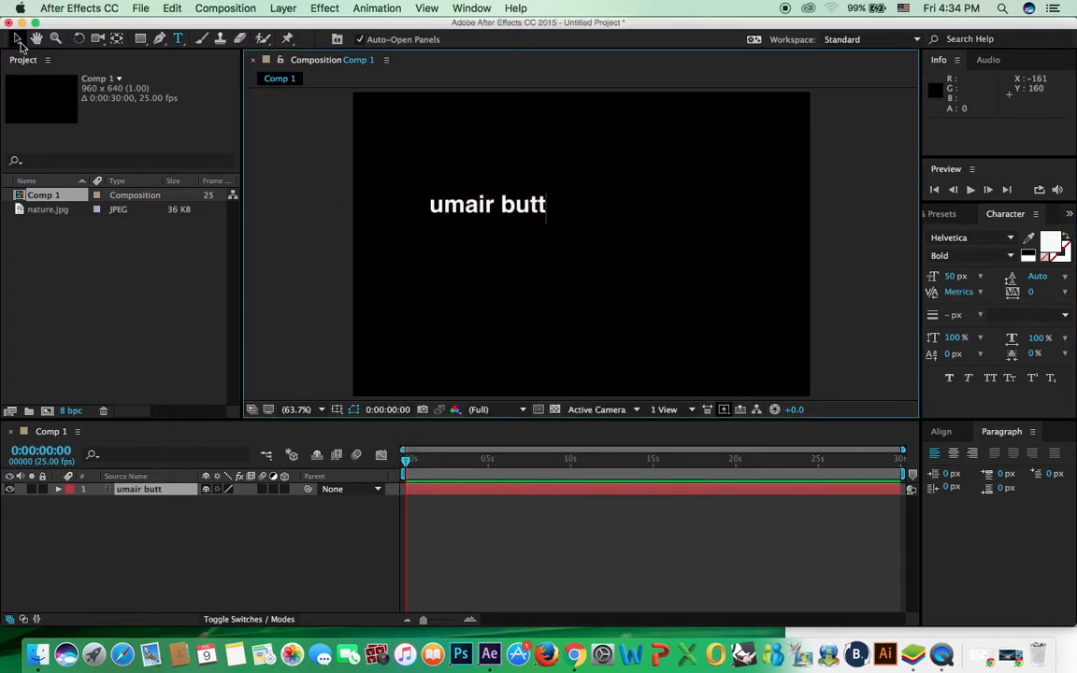
Step: Move the name title toward the composition centre and switch it to All Caps
{"action": "left_click", "coordinate": [18, 41]}
{"action": "left_click_drag", "start_coordinate": [520, 216], "coordinate": [568, 234]}
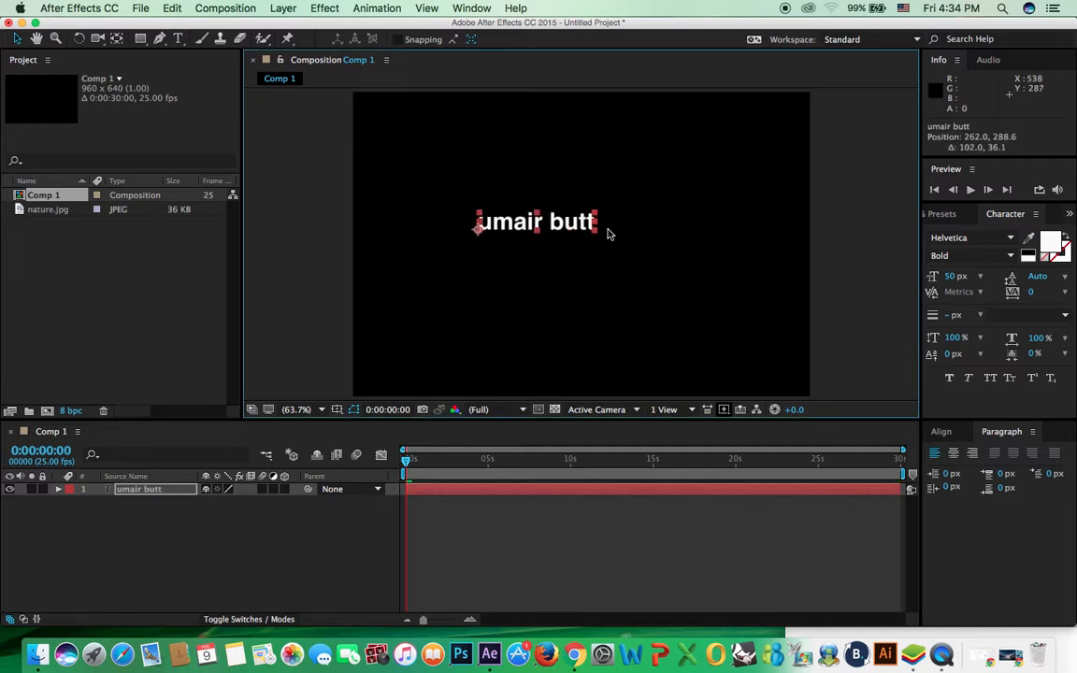
{"action": "left_click", "coordinate": [991, 379]}
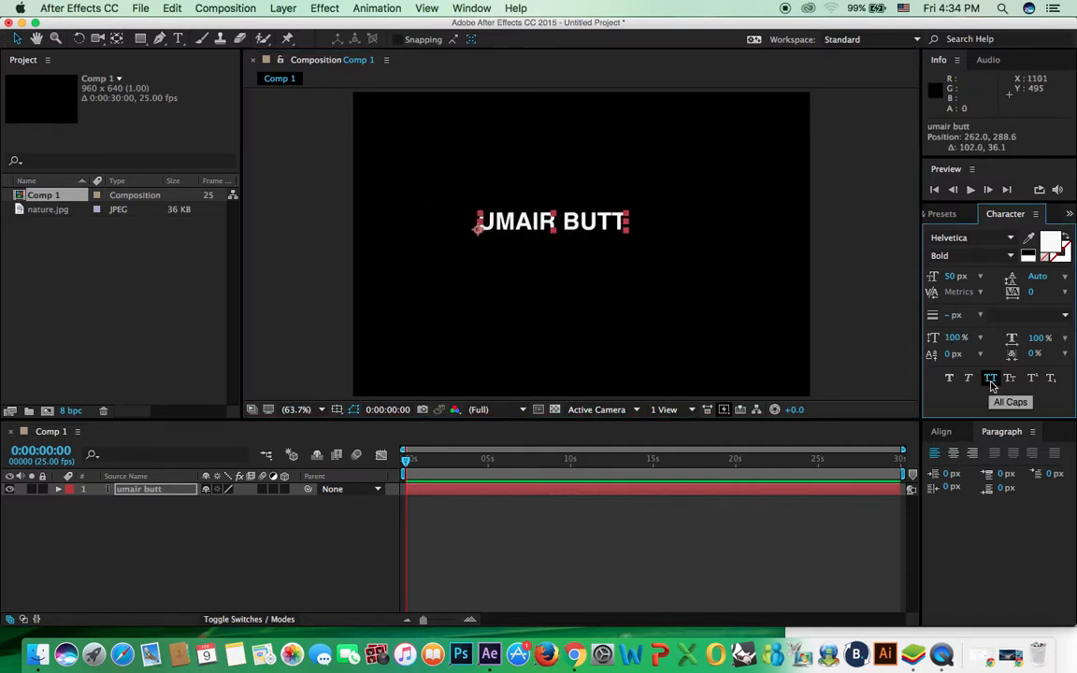
{"action": "left_click", "coordinate": [990, 378]}
{"action": "left_click", "coordinate": [988, 379]}
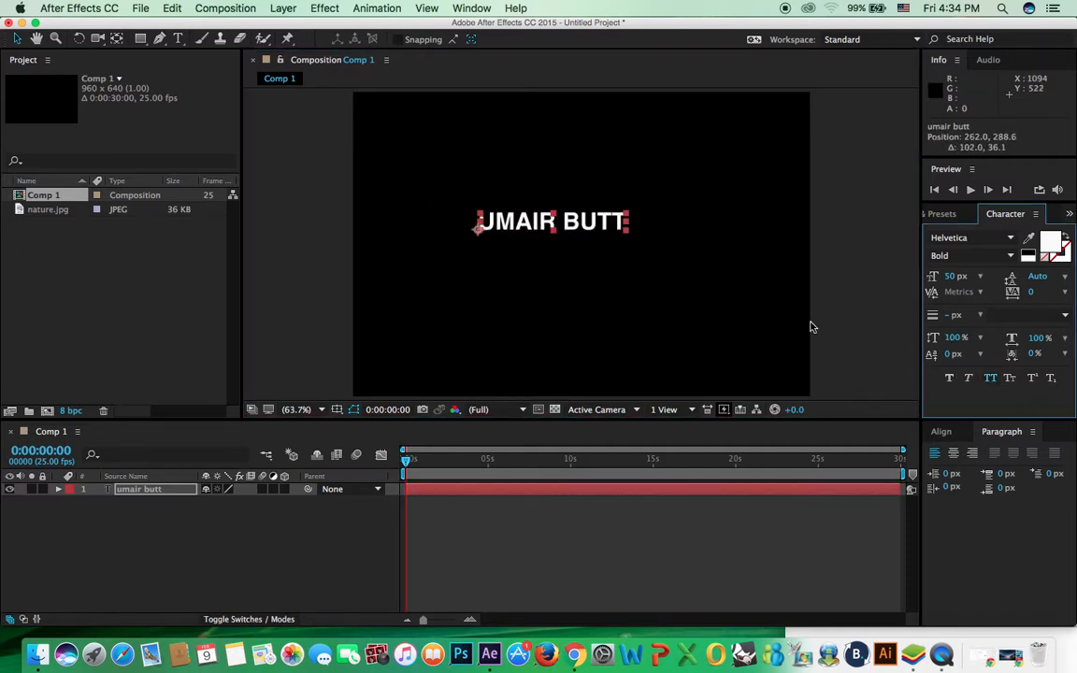
{"action": "left_click_drag", "start_coordinate": [581, 228], "coordinate": [590, 227]}
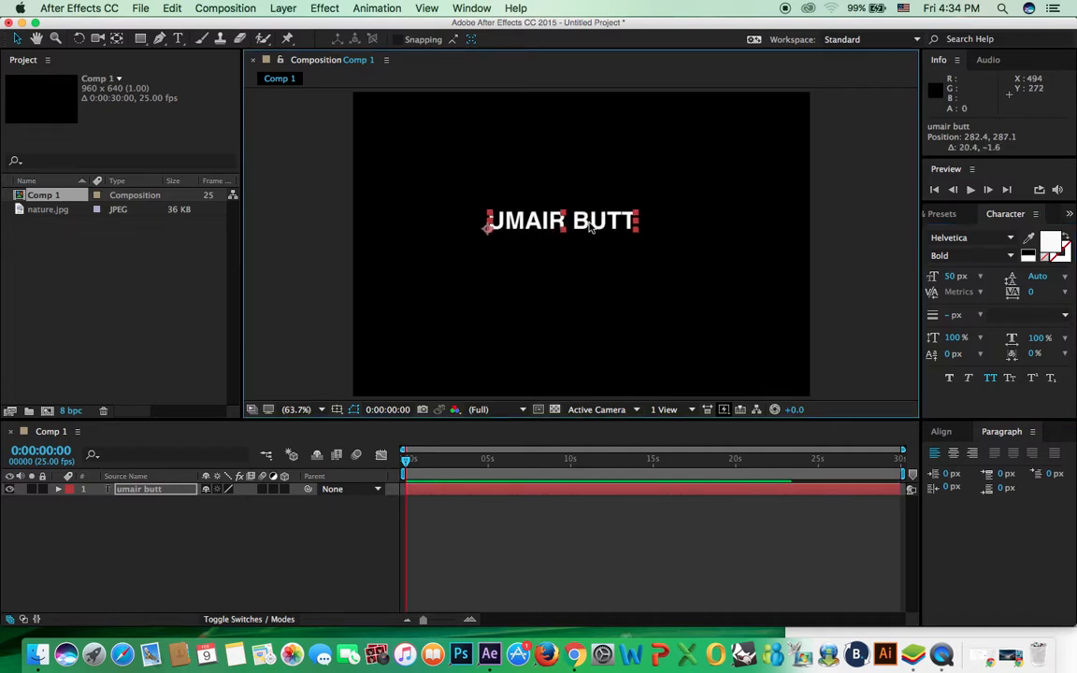
Step: Enlarge the title to 110 px, reposition it, and centre its anchor point with Pan Behind
{"action": "left_click", "coordinate": [1011, 241]}
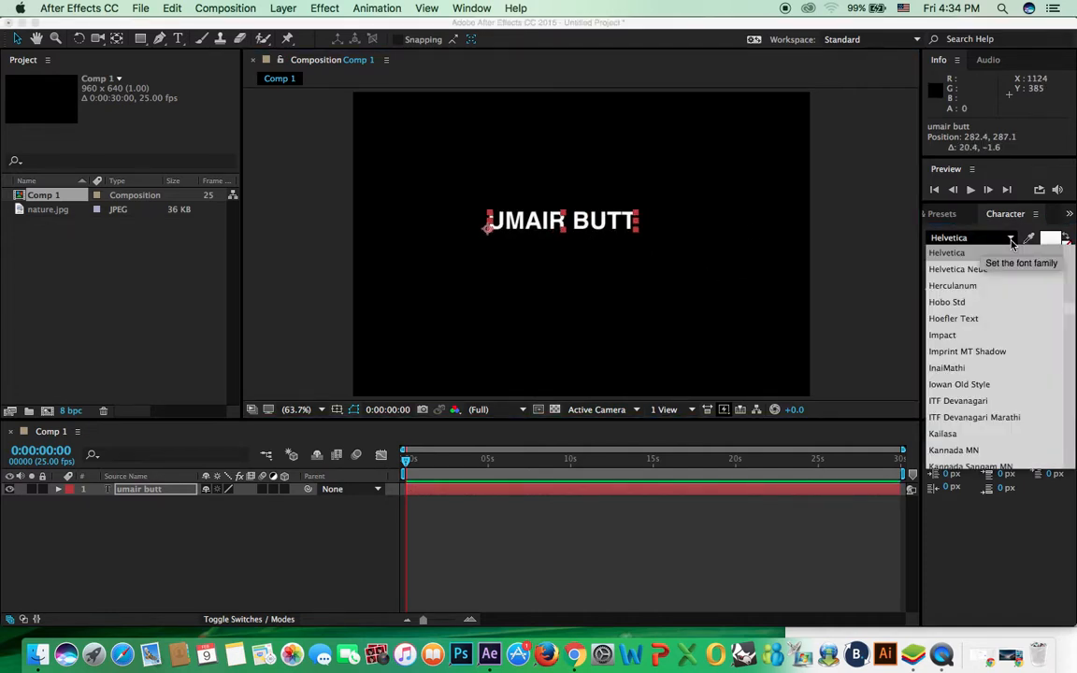
{"action": "left_click", "coordinate": [870, 260]}
{"action": "left_click_drag", "start_coordinate": [969, 282], "coordinate": [824, 260]}
{"action": "left_click_drag", "start_coordinate": [529, 239], "coordinate": [474, 255]}
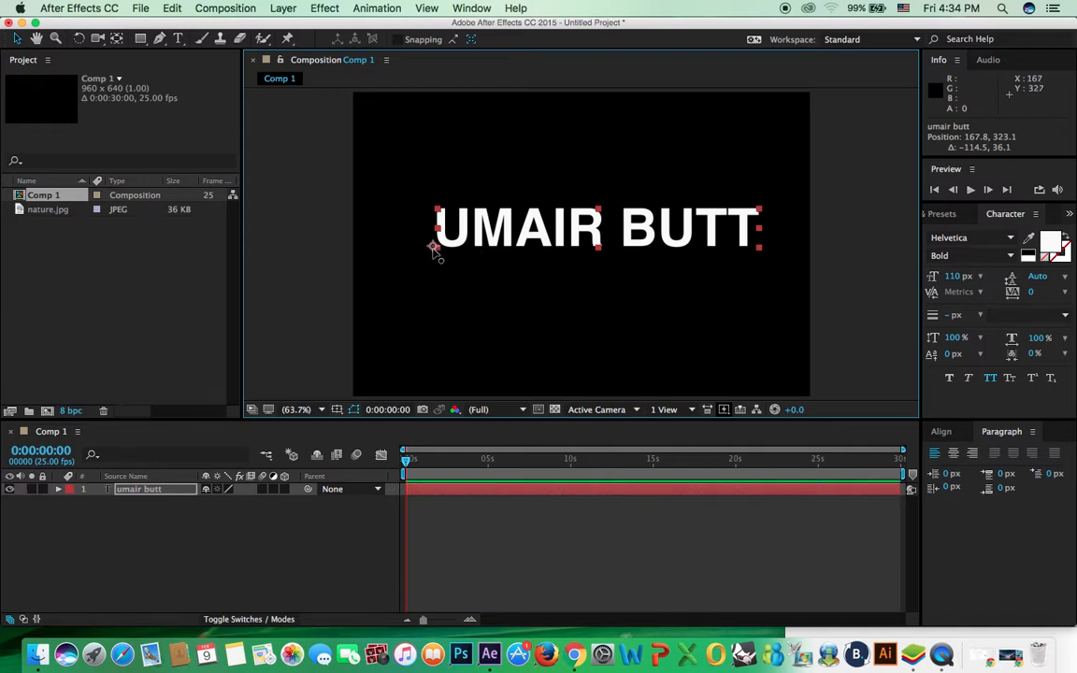
{"action": "left_click", "coordinate": [114, 38]}
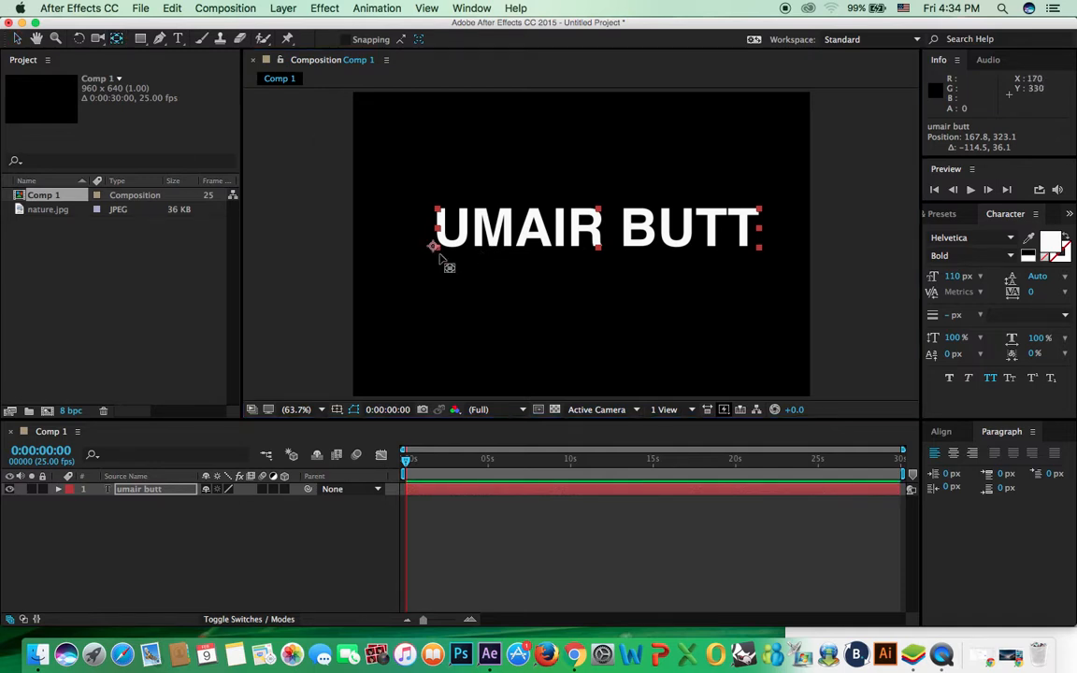
{"action": "left_click_drag", "start_coordinate": [434, 246], "coordinate": [599, 228]}
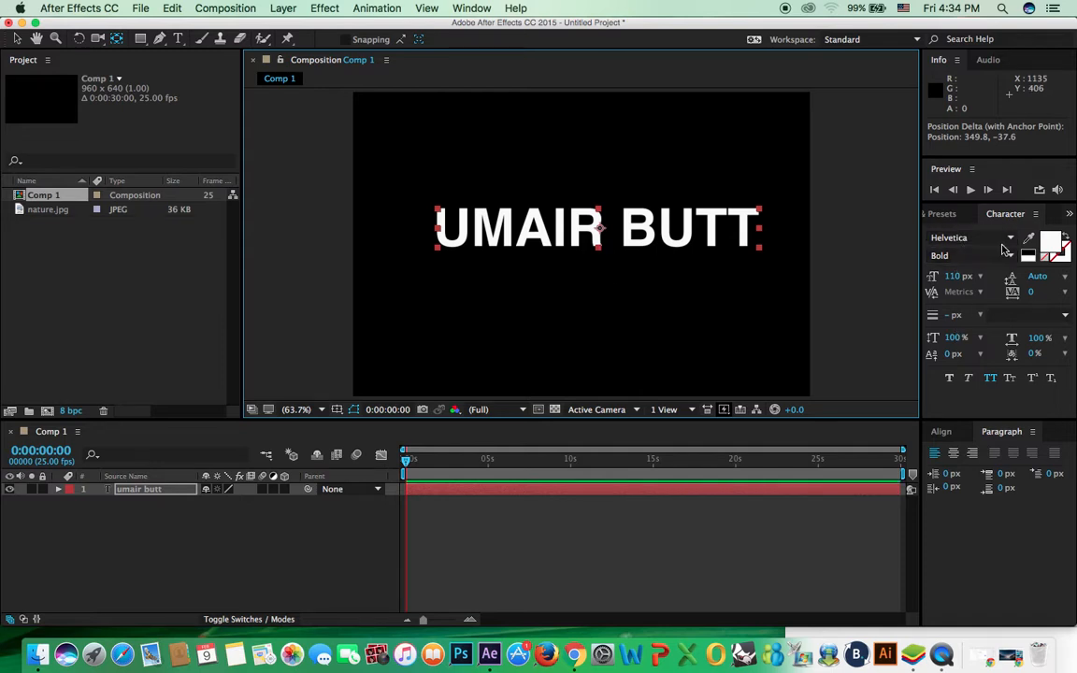
Step: Change the title's font to Lao MN after trying InaiMathi and Khmer MN
{"action": "left_click", "coordinate": [1010, 241]}
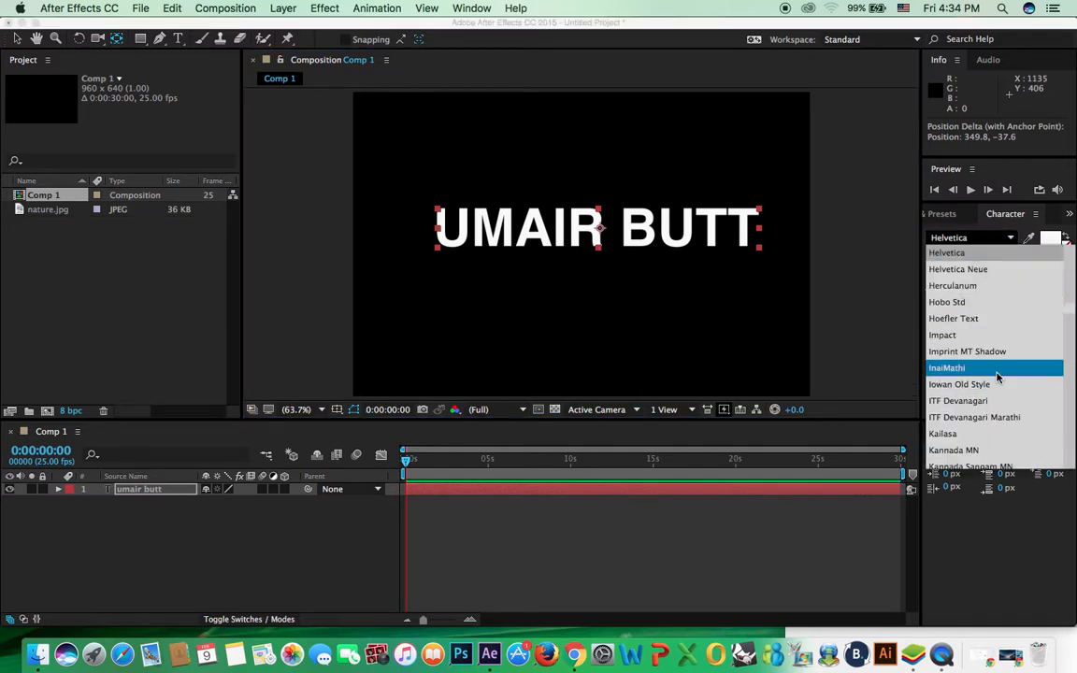
{"action": "left_click", "coordinate": [997, 370]}
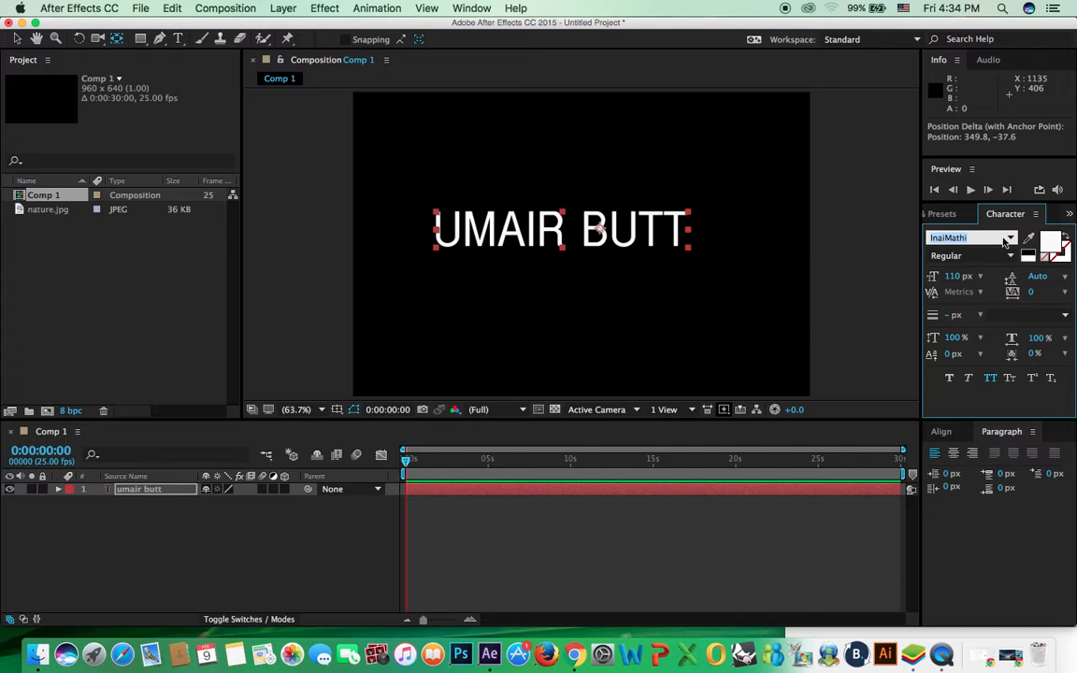
{"action": "left_click", "coordinate": [1009, 242]}
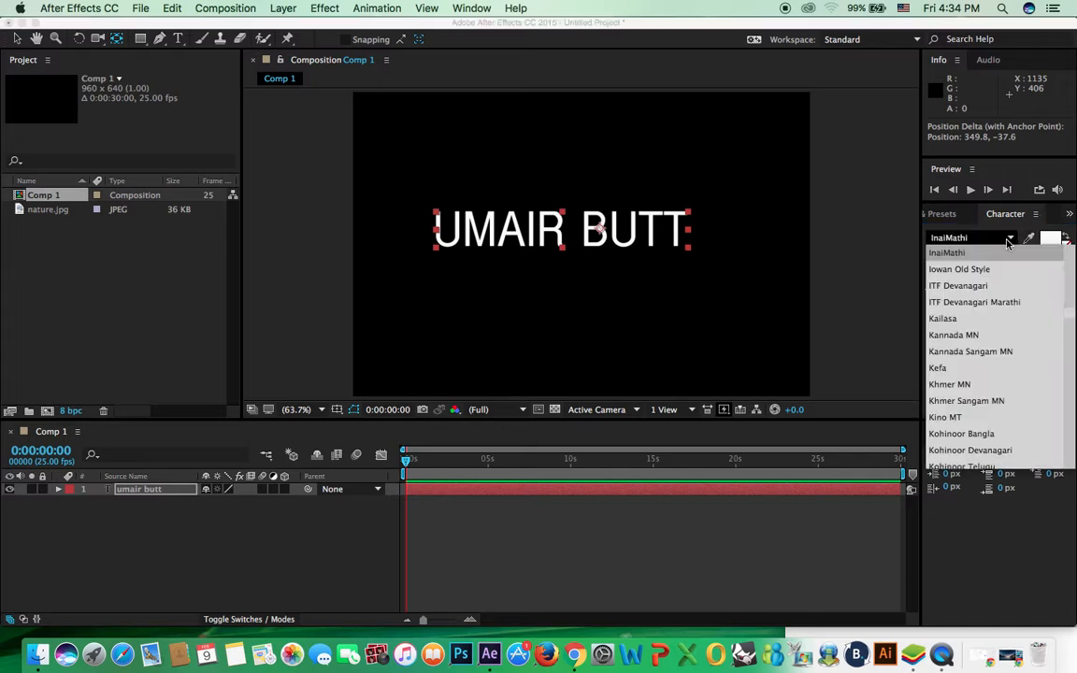
{"action": "left_click", "coordinate": [988, 381]}
{"action": "left_click", "coordinate": [1013, 237]}
{"action": "scroll", "coordinate": [1009, 336], "scroll_direction": "down", "scroll_amount": 1}
{"action": "left_click", "coordinate": [974, 366]}
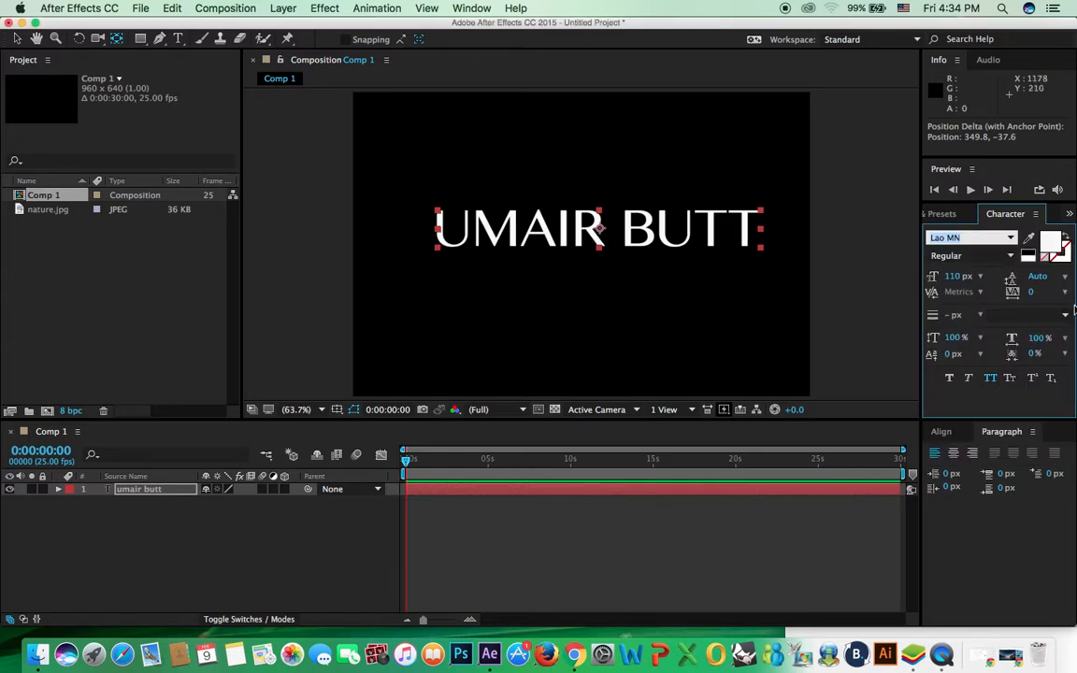
Step: Widen the title's letter tracking to 100
{"action": "left_click", "coordinate": [1066, 298]}
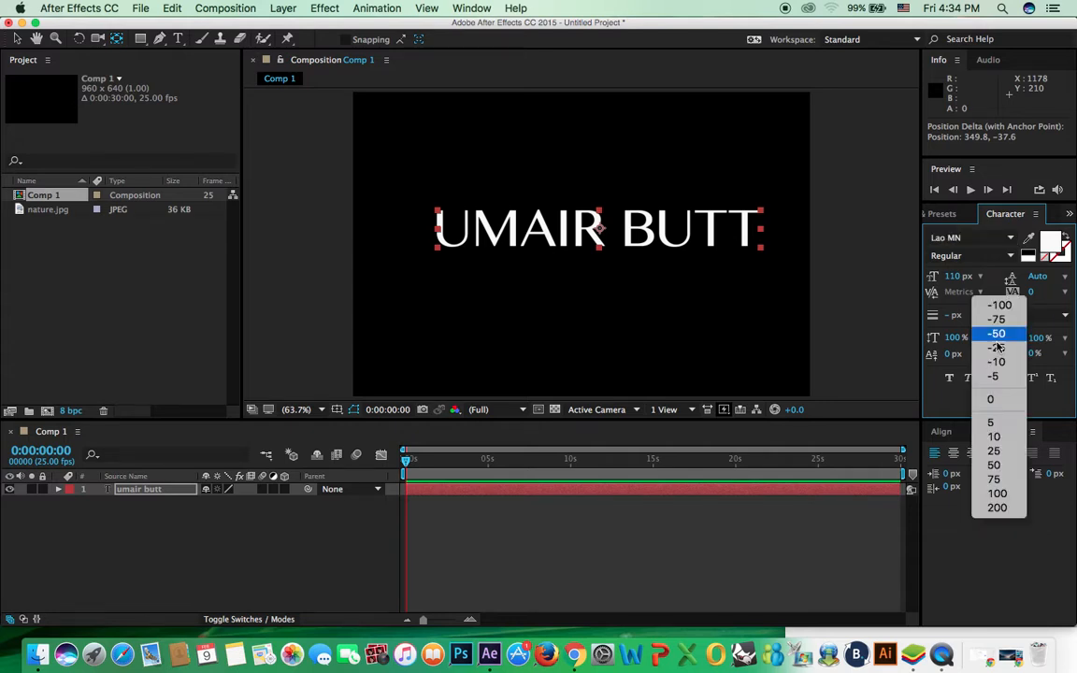
{"action": "left_click", "coordinate": [935, 449]}
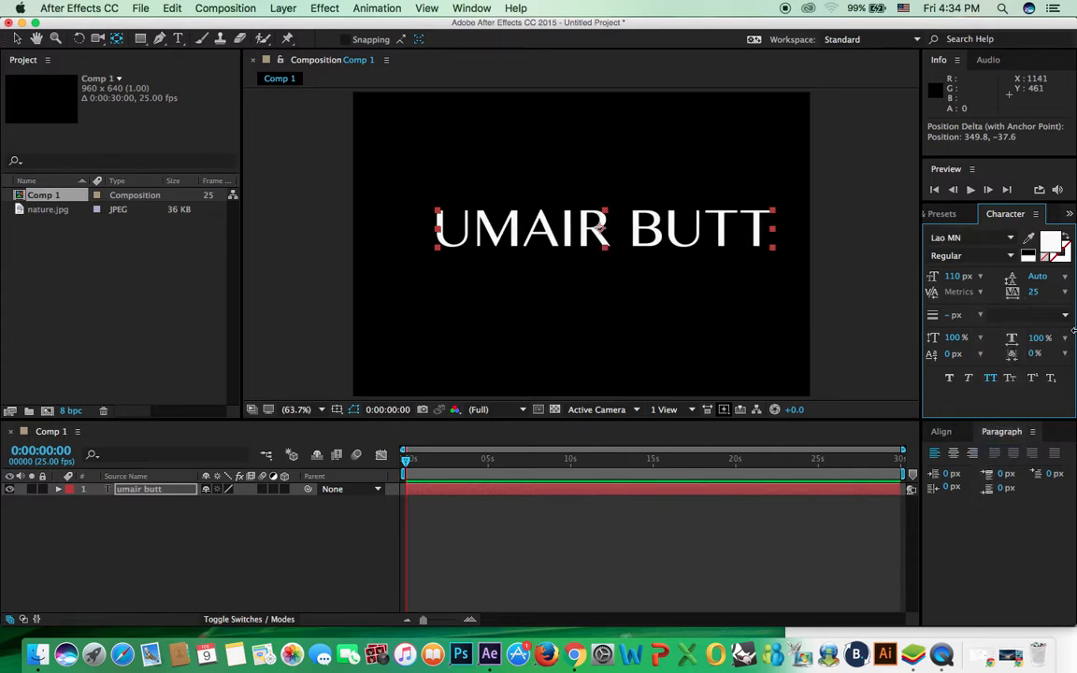
{"action": "left_click", "coordinate": [1070, 296]}
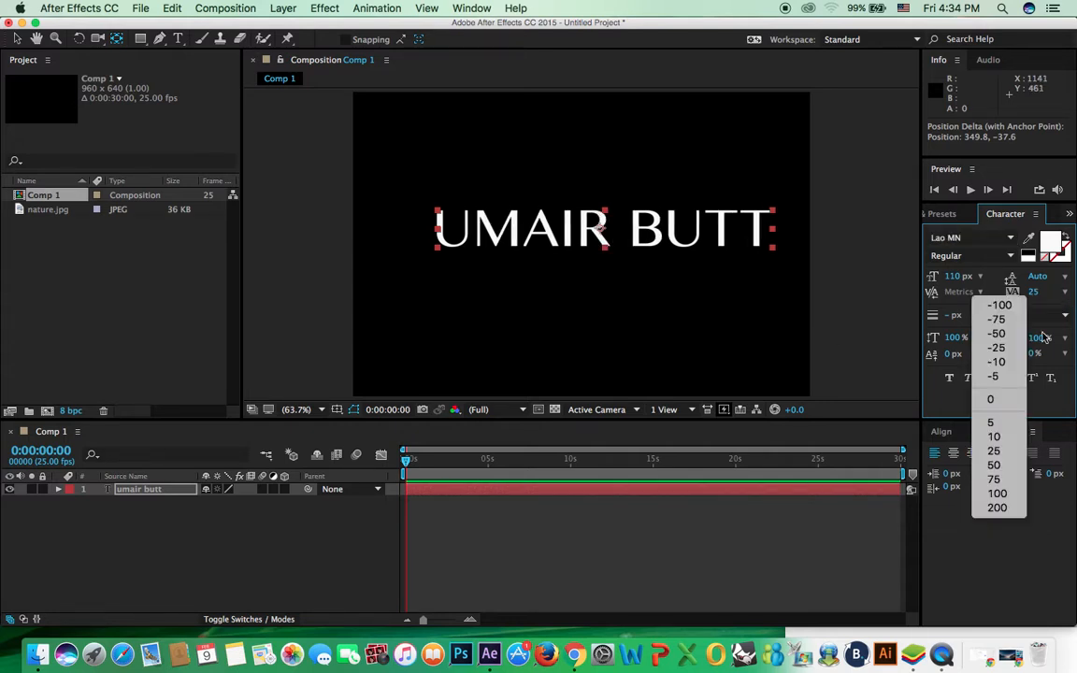
{"action": "left_click", "coordinate": [997, 491]}
{"action": "left_click", "coordinate": [528, 238]}
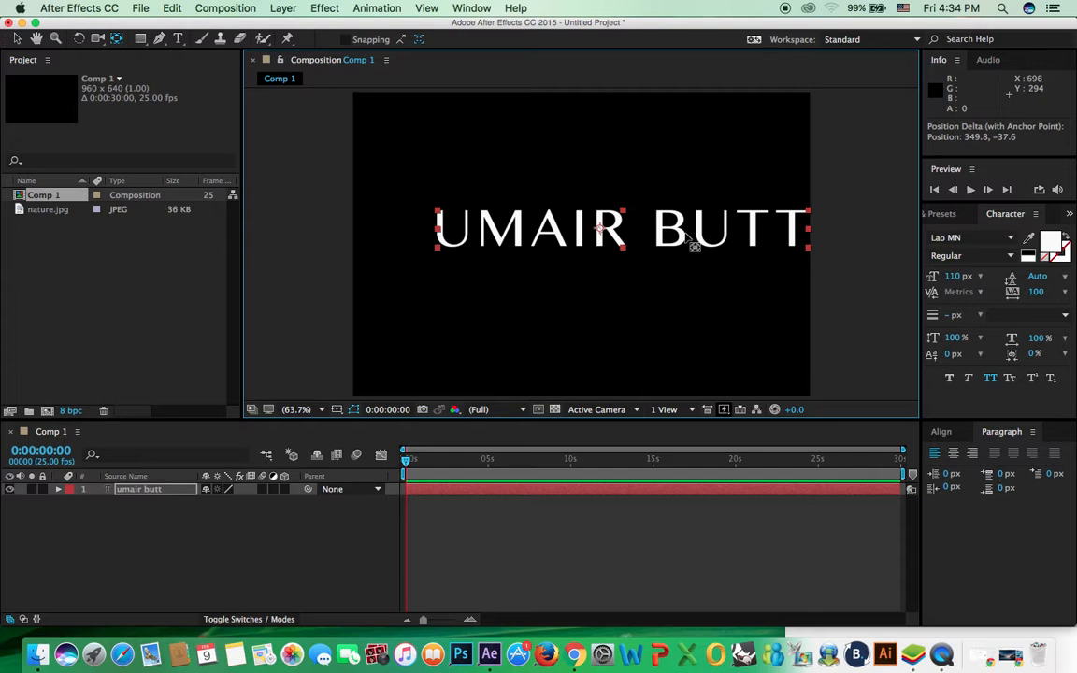
Step: Shift the title toward centre and give it a pure red stroke colour
{"action": "key", "text": "v"}
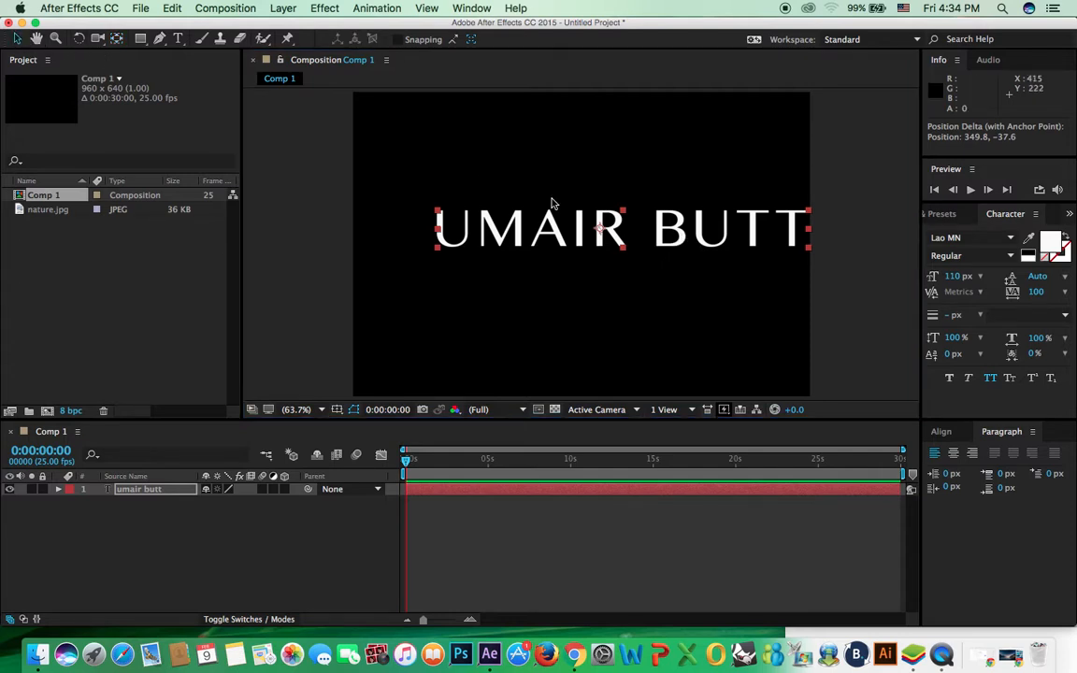
{"action": "left_click_drag", "start_coordinate": [593, 230], "coordinate": [544, 234]}
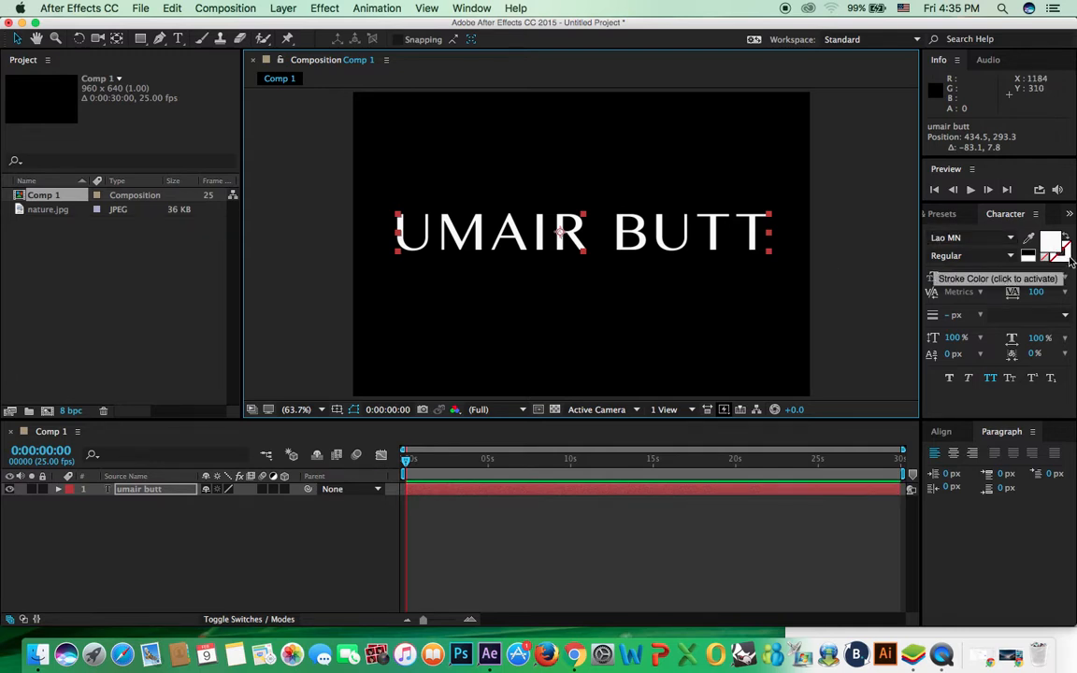
{"action": "left_click", "coordinate": [1071, 261]}
{"action": "left_click", "coordinate": [1071, 261]}
{"action": "left_click_drag", "start_coordinate": [481, 211], "coordinate": [489, 246]}
{"action": "left_click", "coordinate": [557, 270]}
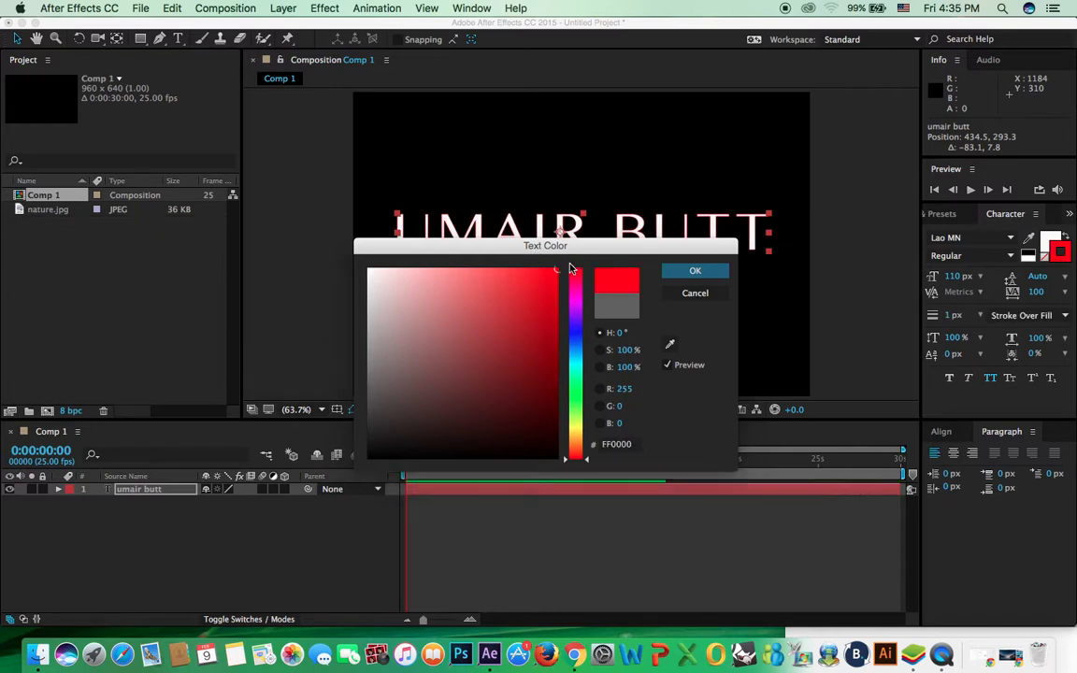
{"action": "key", "text": "Return"}
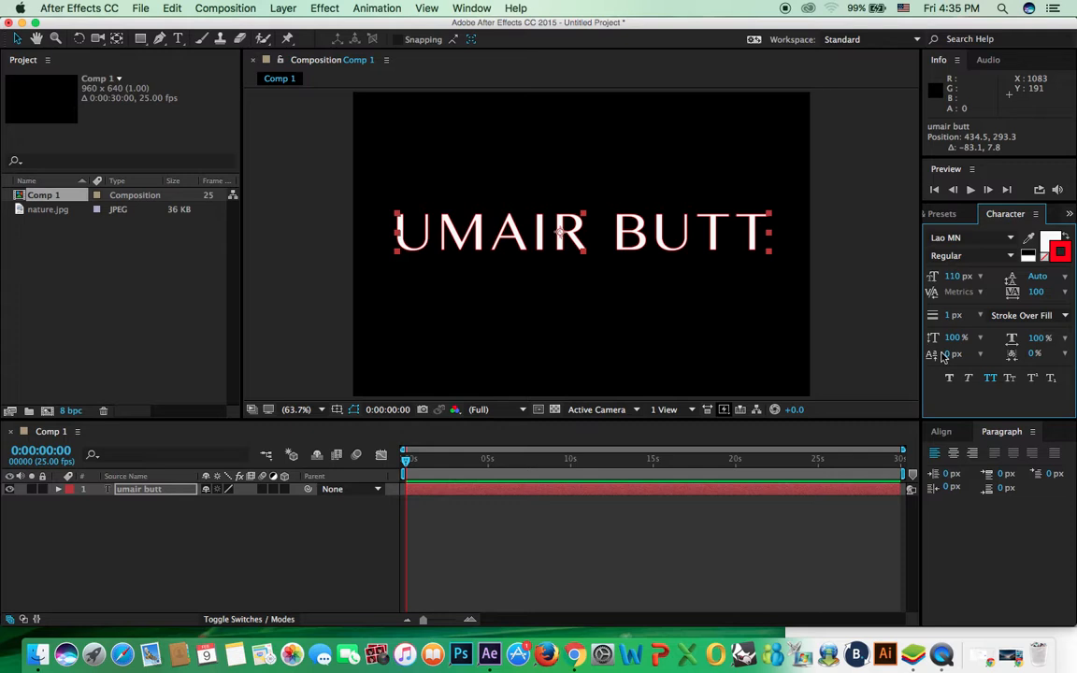
{"action": "mouse_move", "coordinate": [1005, 420]}
{"action": "left_mouse_down"}
{"action": "mouse_move", "coordinate": [1003, 462]}
{"action": "mouse_move", "coordinate": [1002, 434]}
{"action": "left_mouse_up"}
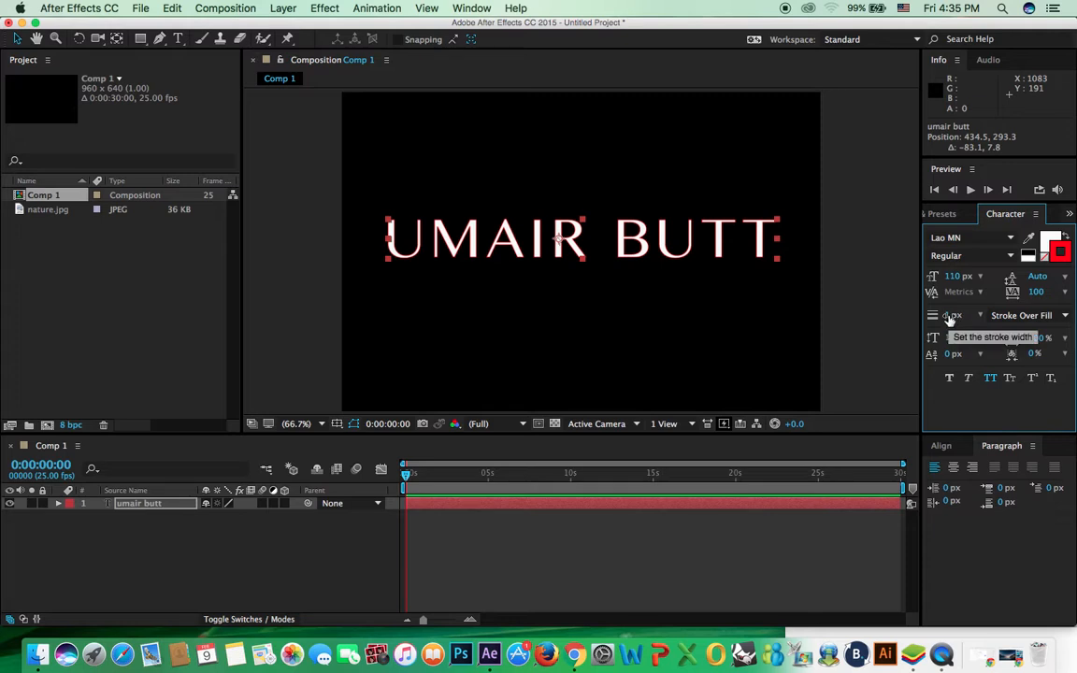
Step: Set the title's stroke width to 1 px and move it up near the top of the frame
{"action": "left_click", "coordinate": [949, 316]}
{"action": "type", "text": "5"}
{"action": "key", "text": "Return"}
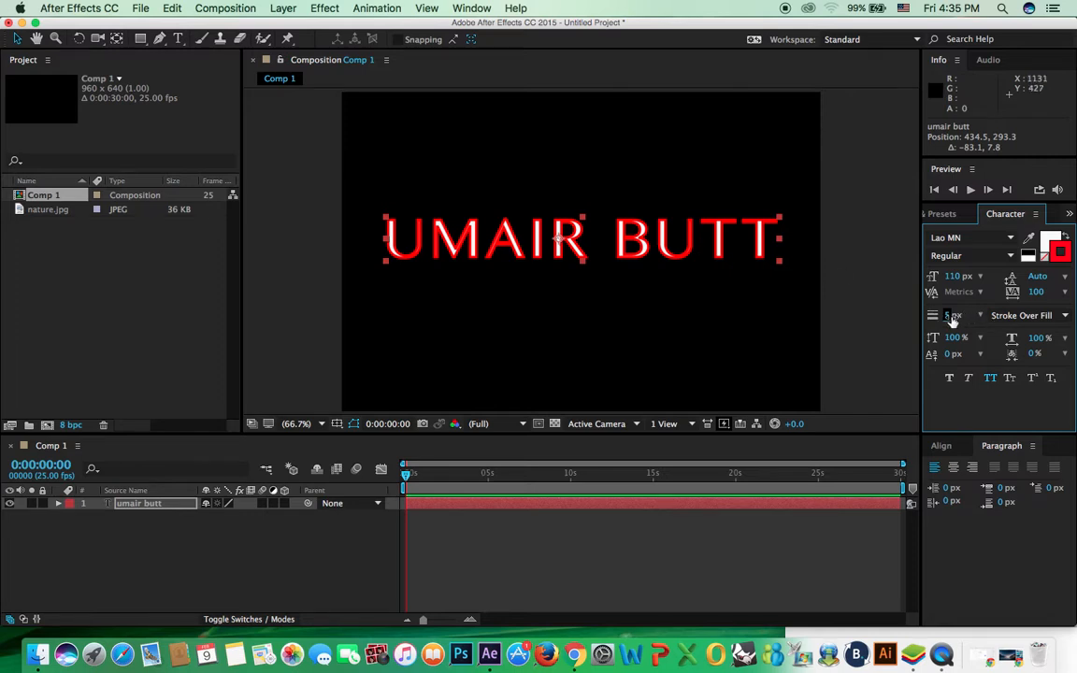
{"action": "type", "text": "3"}
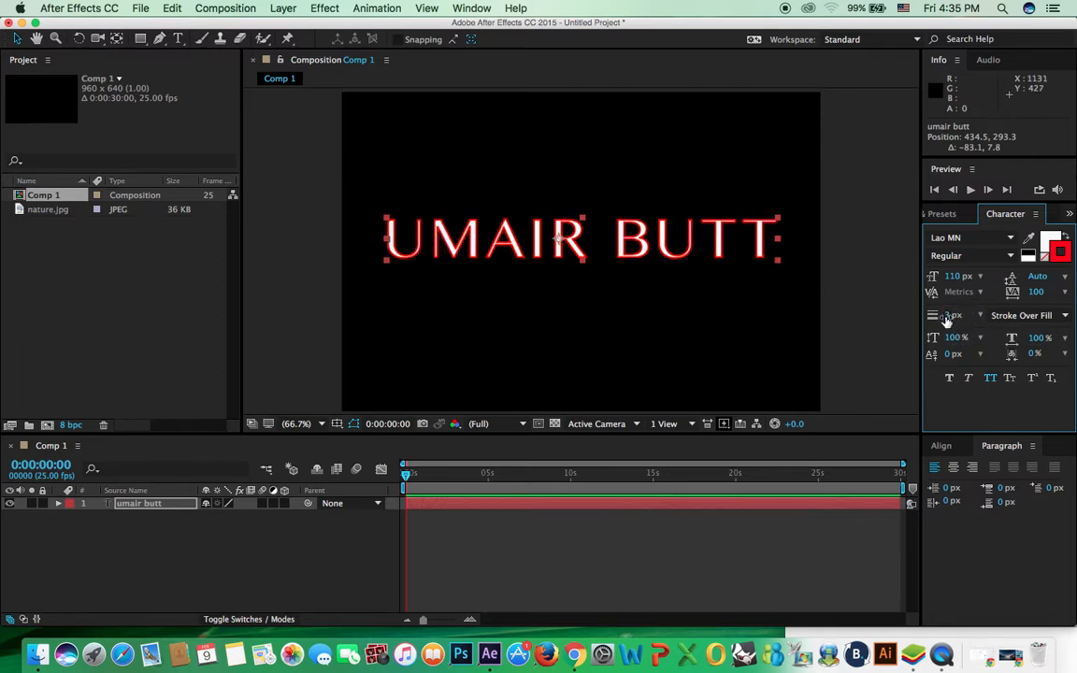
{"action": "left_click_drag", "start_coordinate": [948, 316], "coordinate": [942, 319]}
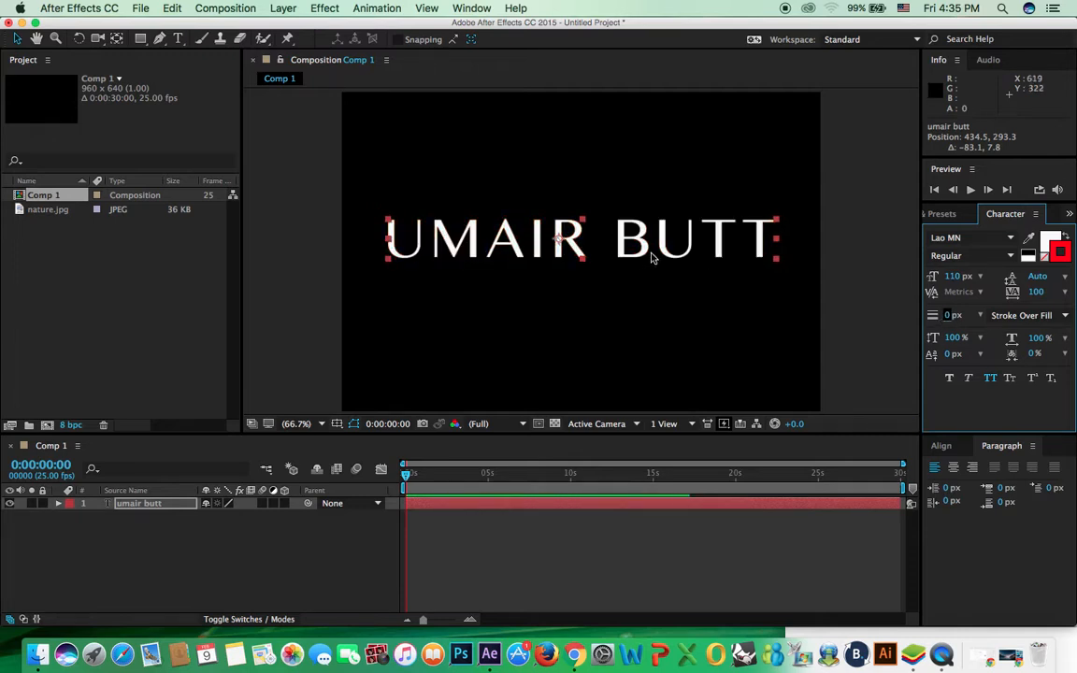
{"action": "left_click", "coordinate": [956, 315]}
{"action": "type", "text": "1"}
{"action": "left_click_drag", "start_coordinate": [642, 221], "coordinate": [638, 112]}
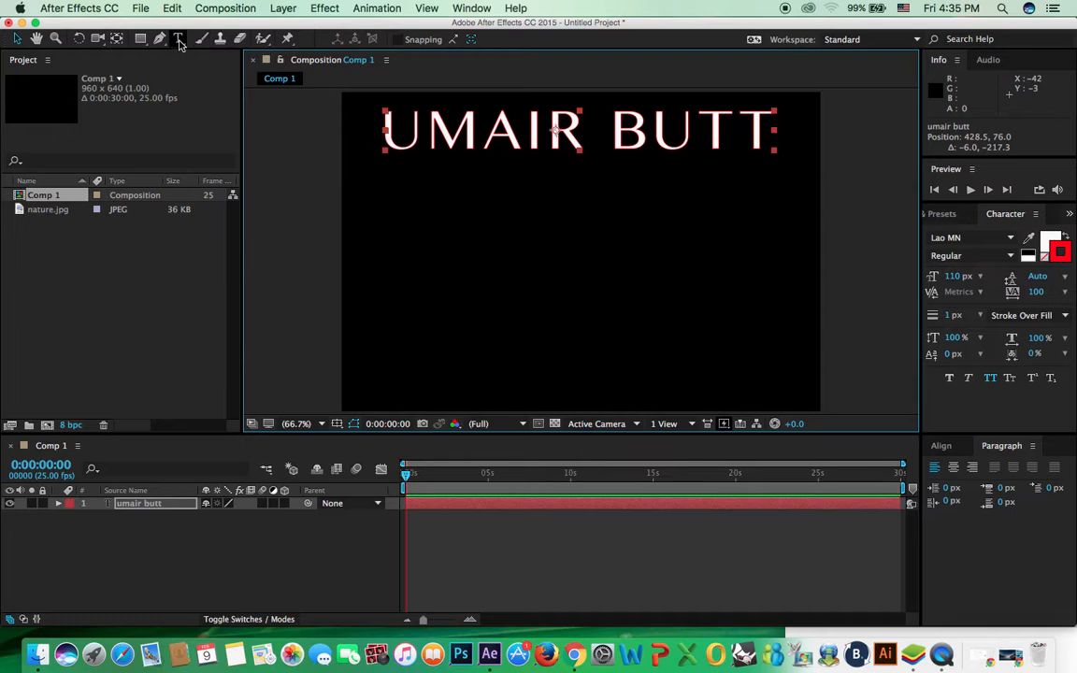
Step: Draw a paragraph text box below the name title
{"action": "left_click", "coordinate": [178, 39]}
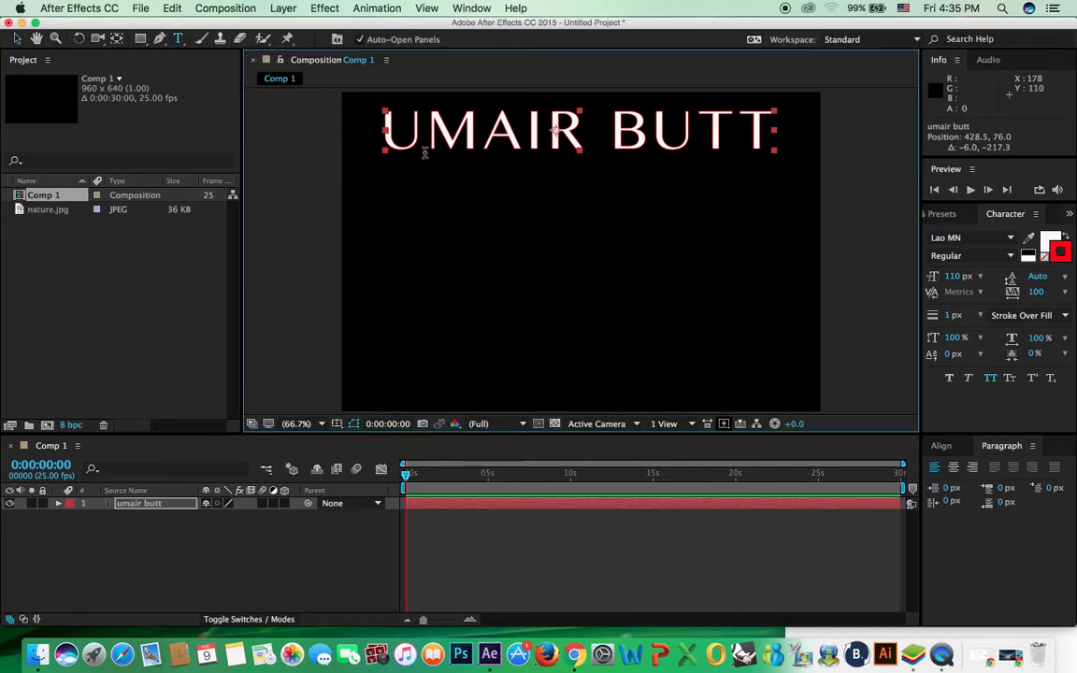
{"action": "left_click_drag", "start_coordinate": [390, 172], "coordinate": [422, 203]}
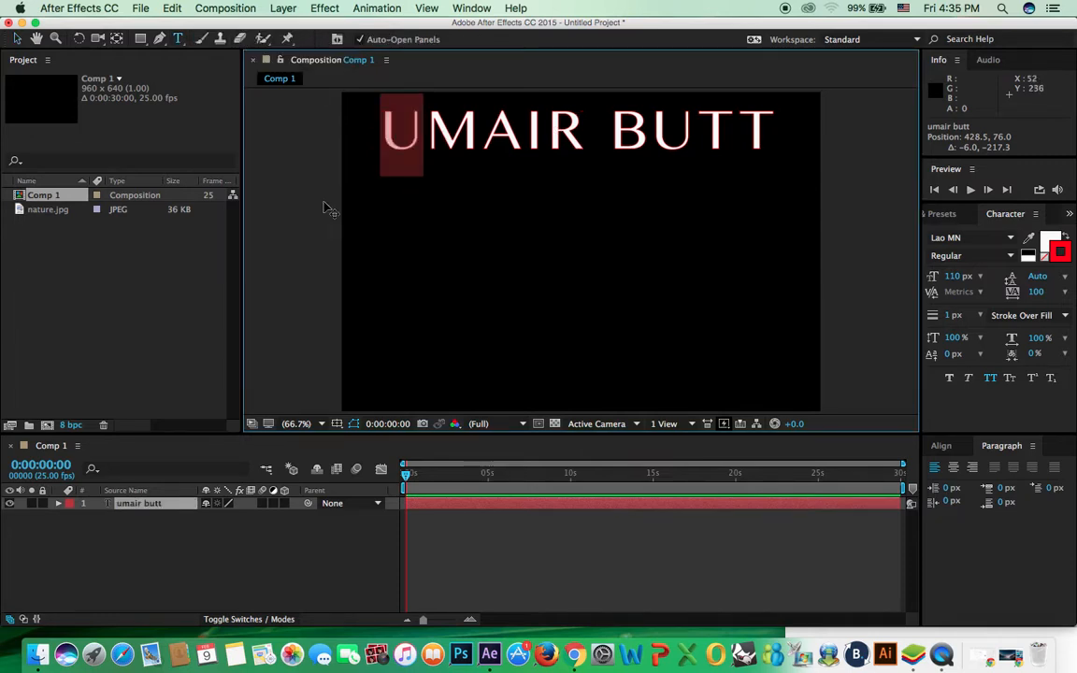
{"action": "left_click", "coordinate": [16, 39]}
{"action": "left_click", "coordinate": [277, 168]}
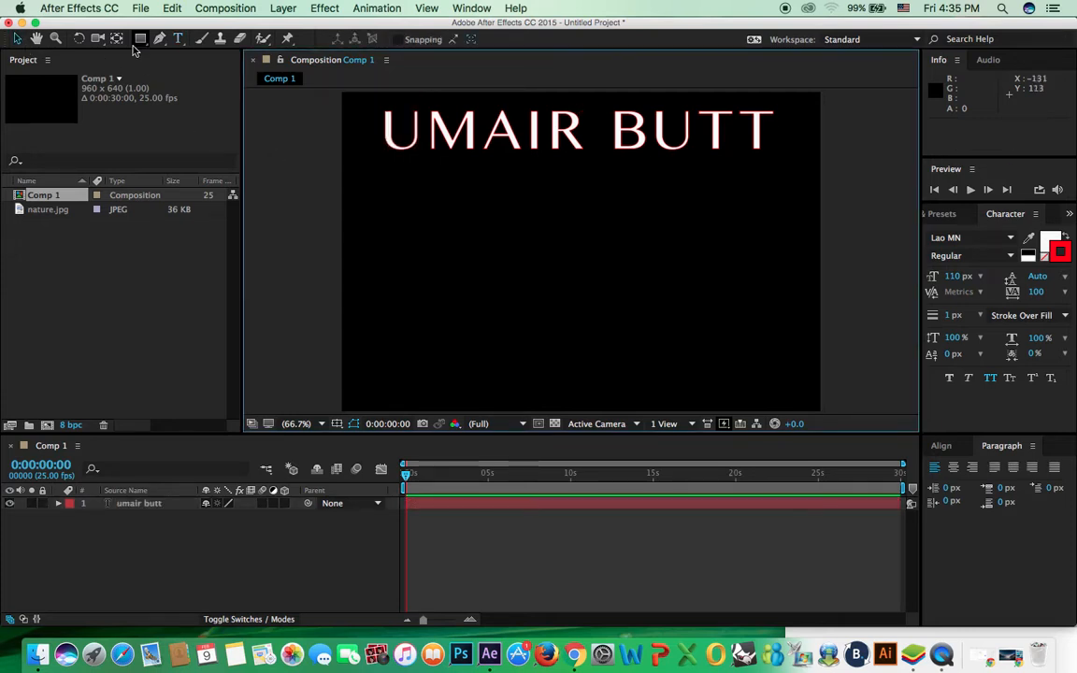
{"action": "left_click", "coordinate": [178, 39]}
{"action": "left_click_drag", "start_coordinate": [386, 184], "coordinate": [762, 315]}
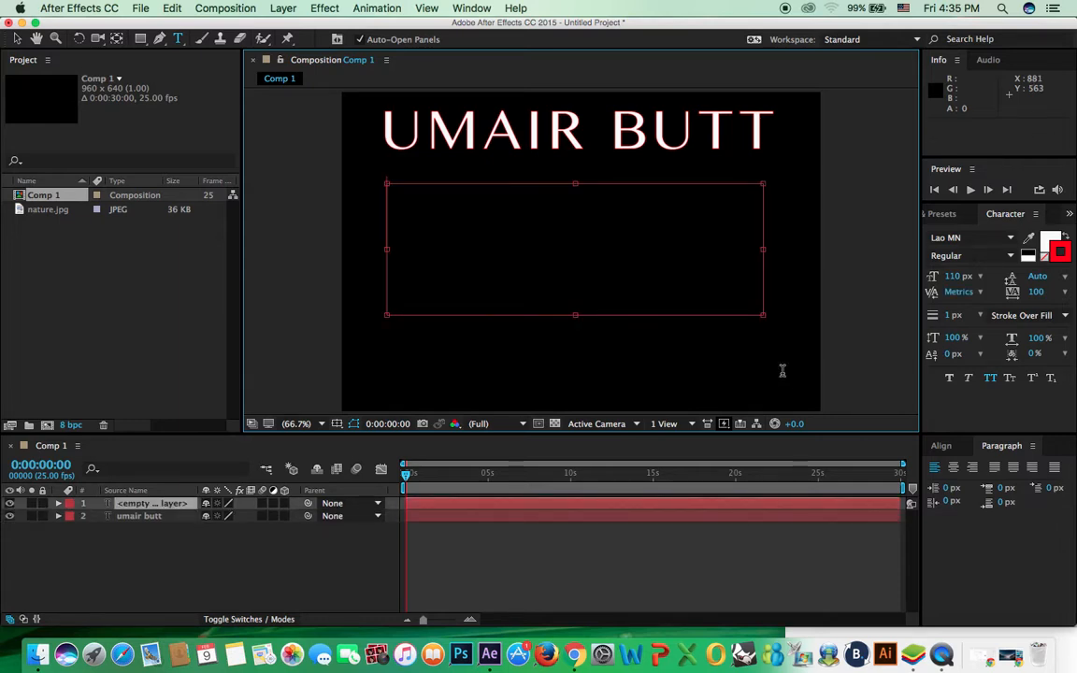
Step: Set the new paragraph text to 25 px with a white fill
{"action": "type", "text": "mc"}
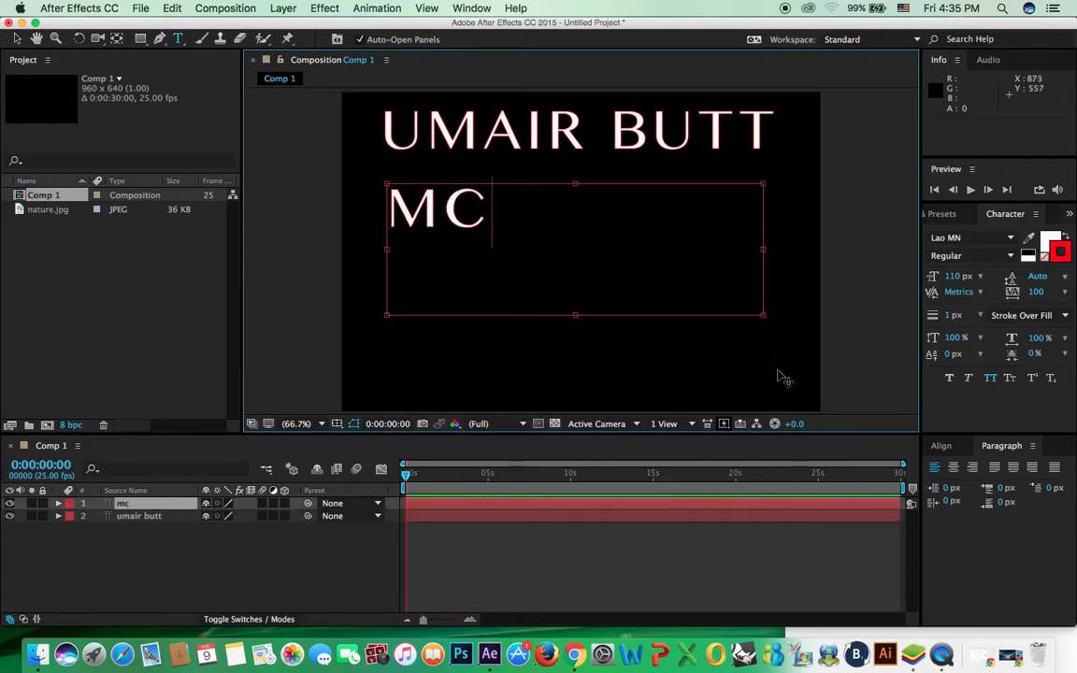
{"action": "key", "text": "BackSpace"}
{"action": "key", "text": "BackSpace"}
{"action": "left_click", "coordinate": [952, 277]}
{"action": "type", "text": "25"}
{"action": "key", "text": "Return"}
{"action": "type", "text": "c"}
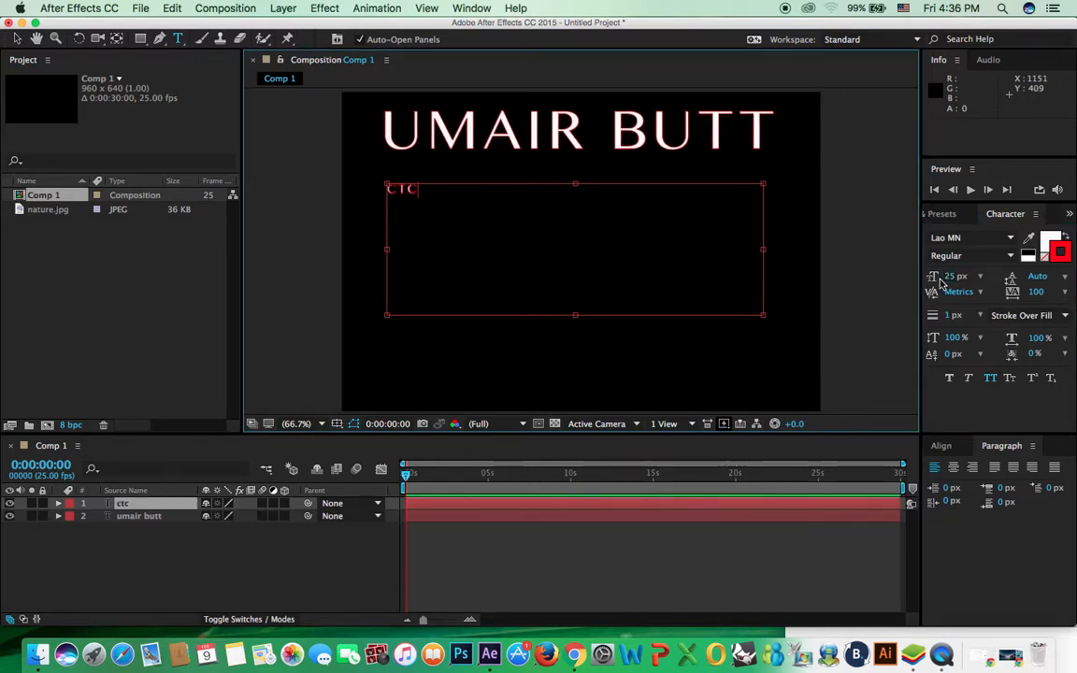
{"action": "left_click", "coordinate": [1063, 253]}
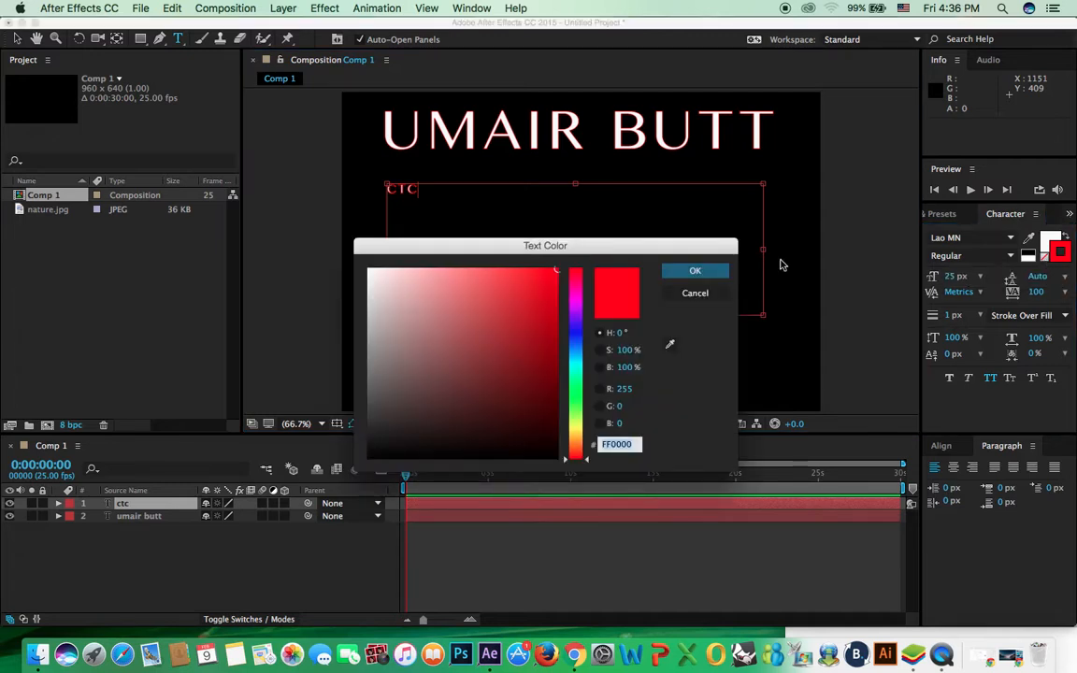
{"action": "left_click", "coordinate": [706, 293]}
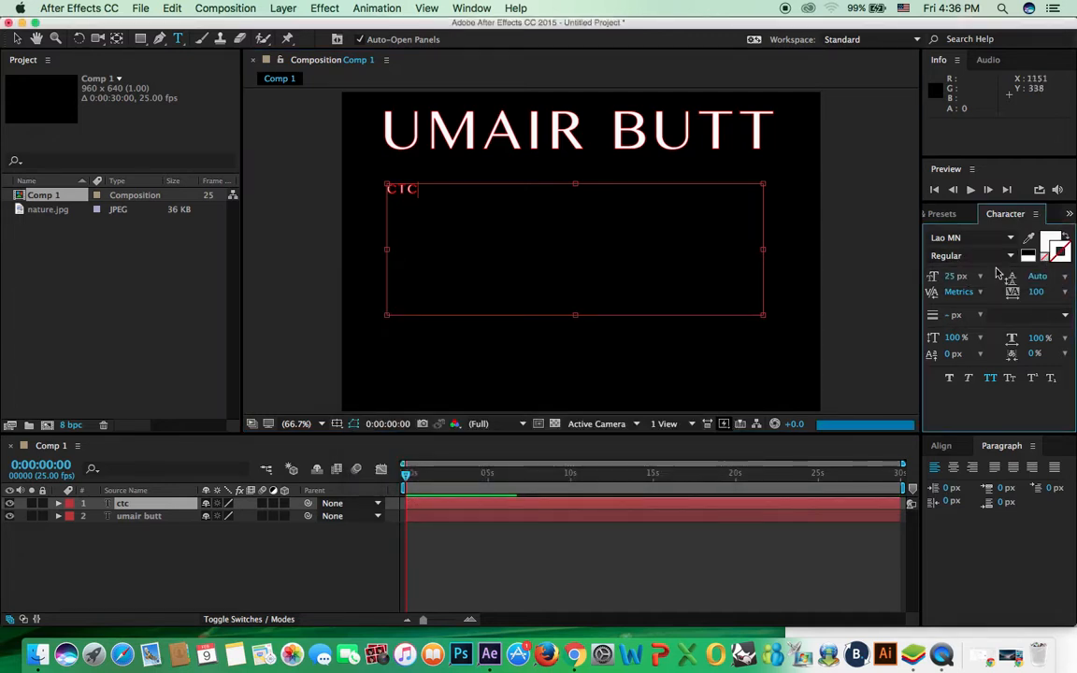
{"action": "left_click", "coordinate": [1049, 241]}
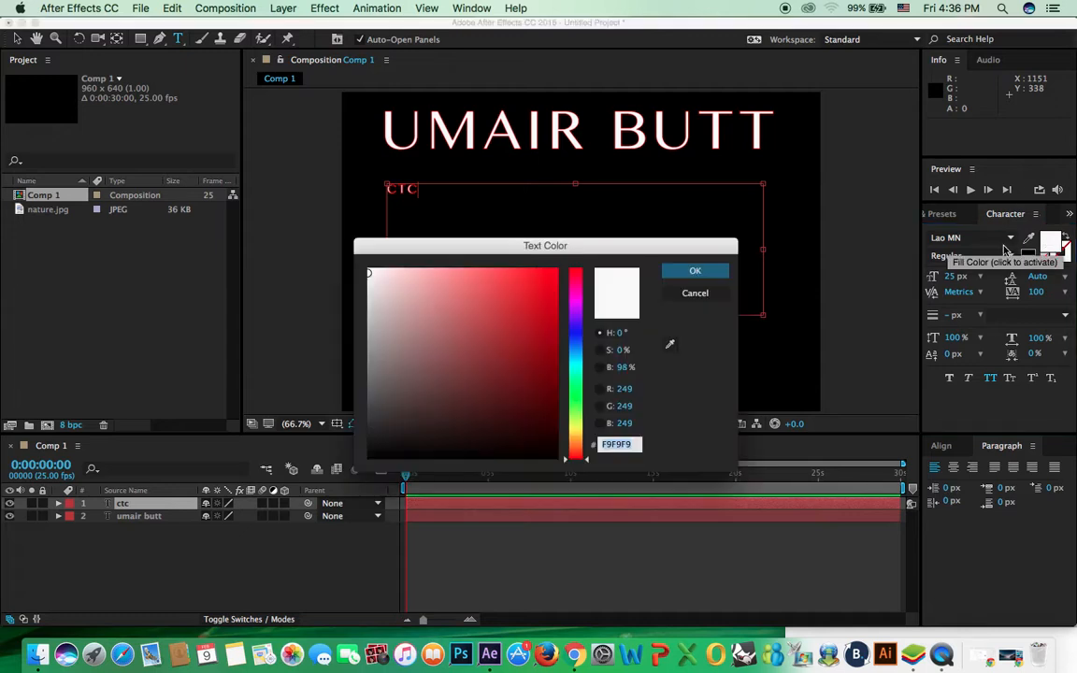
{"action": "key", "text": "Return"}
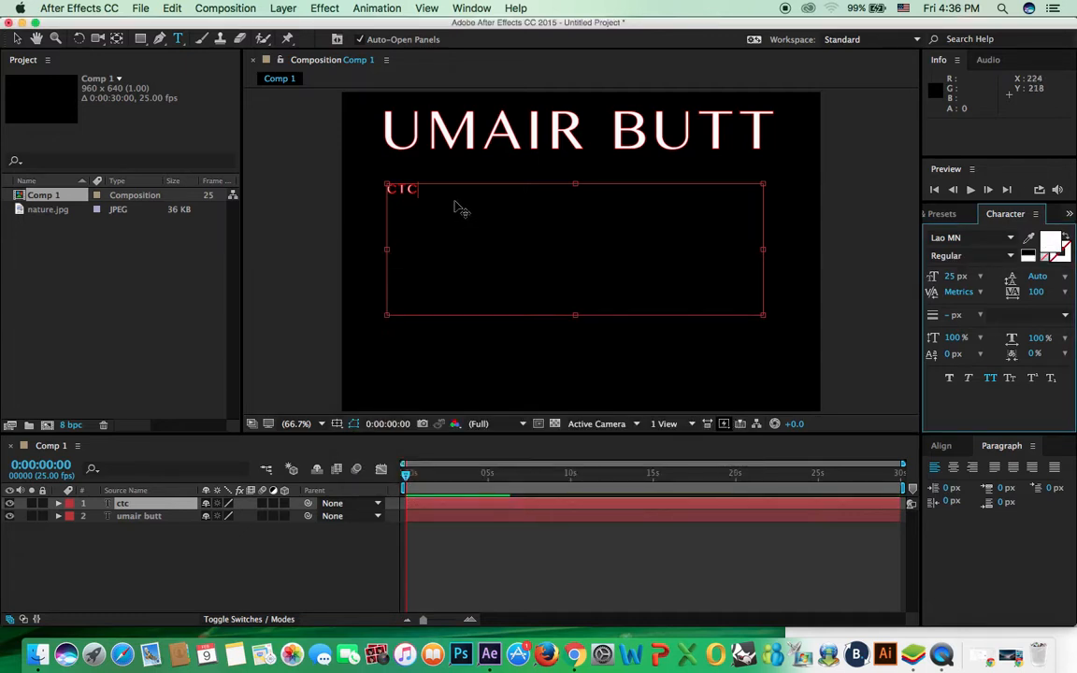
{"action": "key", "text": "BackSpace"}
{"action": "key", "text": "BackSpace"}
{"action": "key", "text": "BackSpace"}
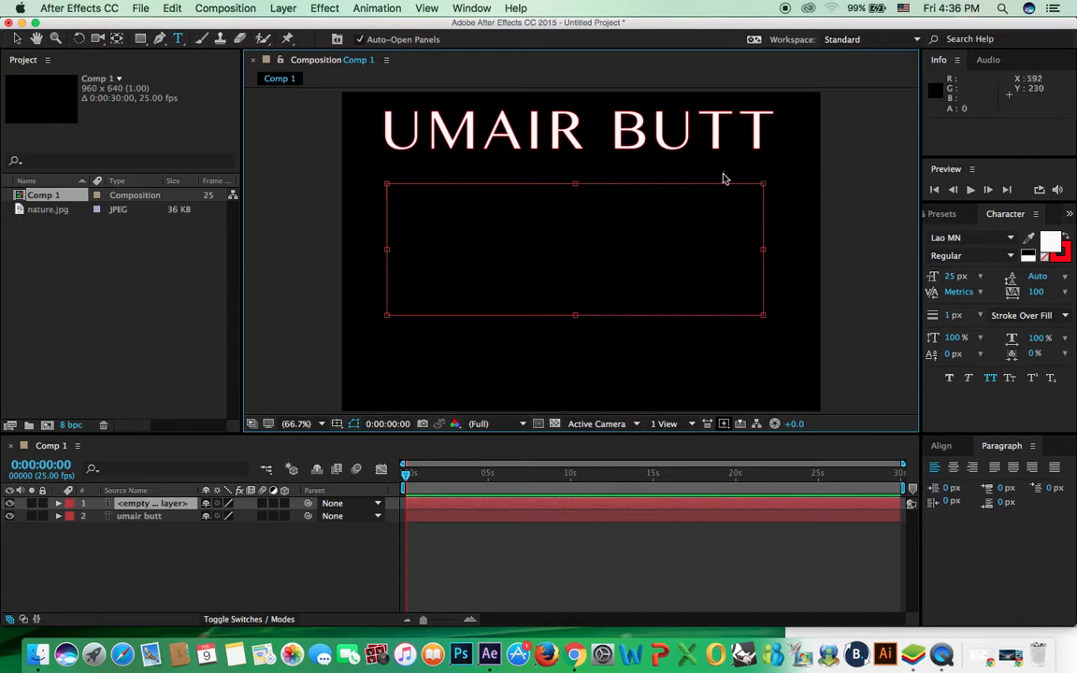
Step: Remove the outline from the paragraph text and turn off All Caps
{"action": "left_click", "coordinate": [1045, 257]}
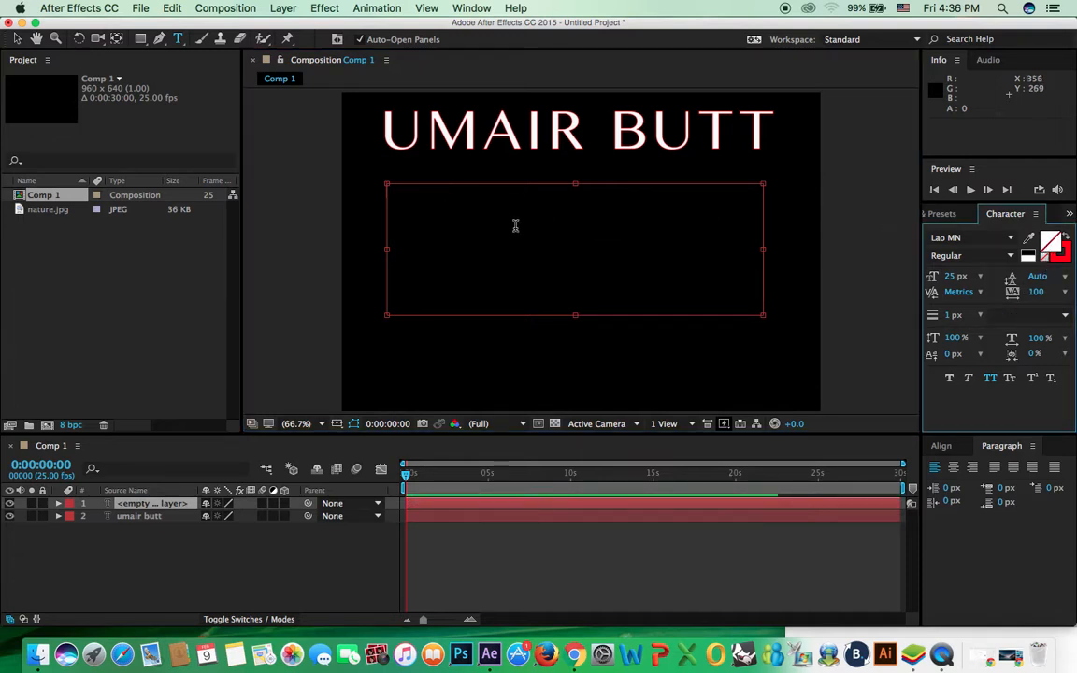
{"action": "type", "text": "mc"}
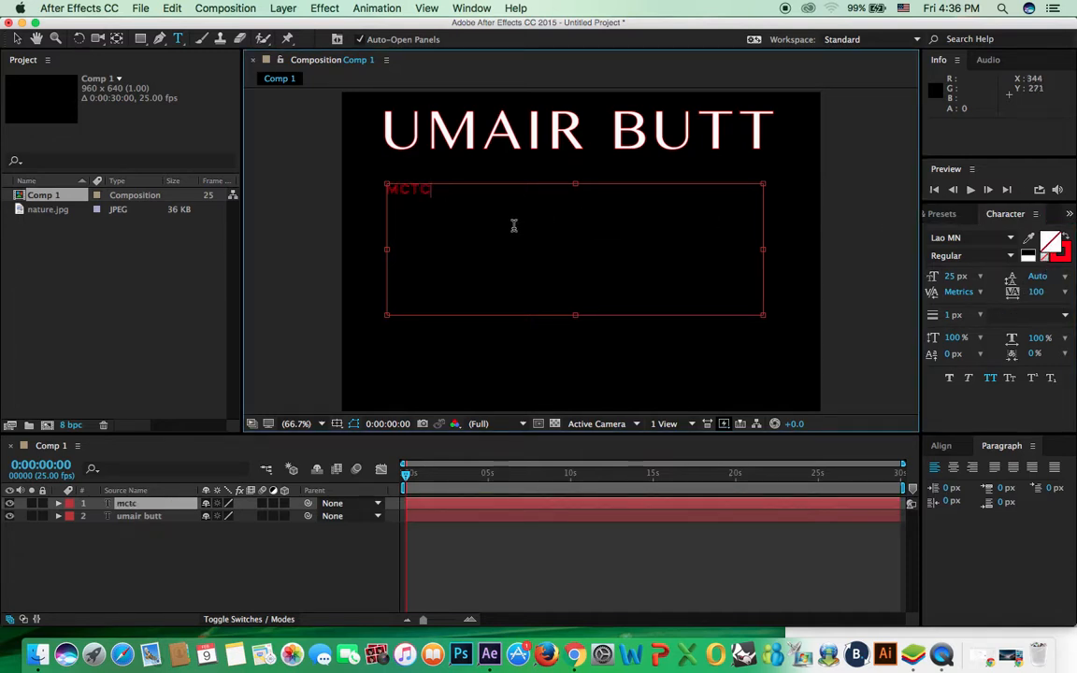
{"action": "key", "text": "BackSpace"}
{"action": "key", "text": "BackSpace"}
{"action": "key", "text": "BackSpace"}
{"action": "key", "text": "BackSpace"}
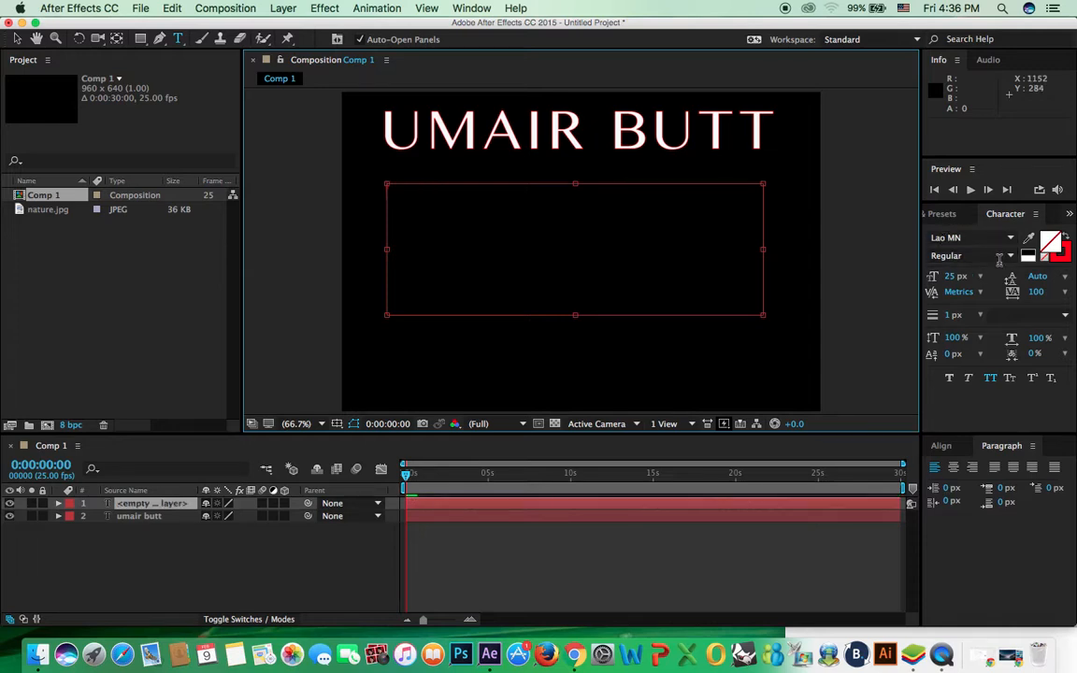
{"action": "left_click", "coordinate": [1063, 258]}
{"action": "left_click", "coordinate": [1045, 257]}
{"action": "left_click", "coordinate": [421, 215]}
{"action": "type", "text": "mctc dubai"}
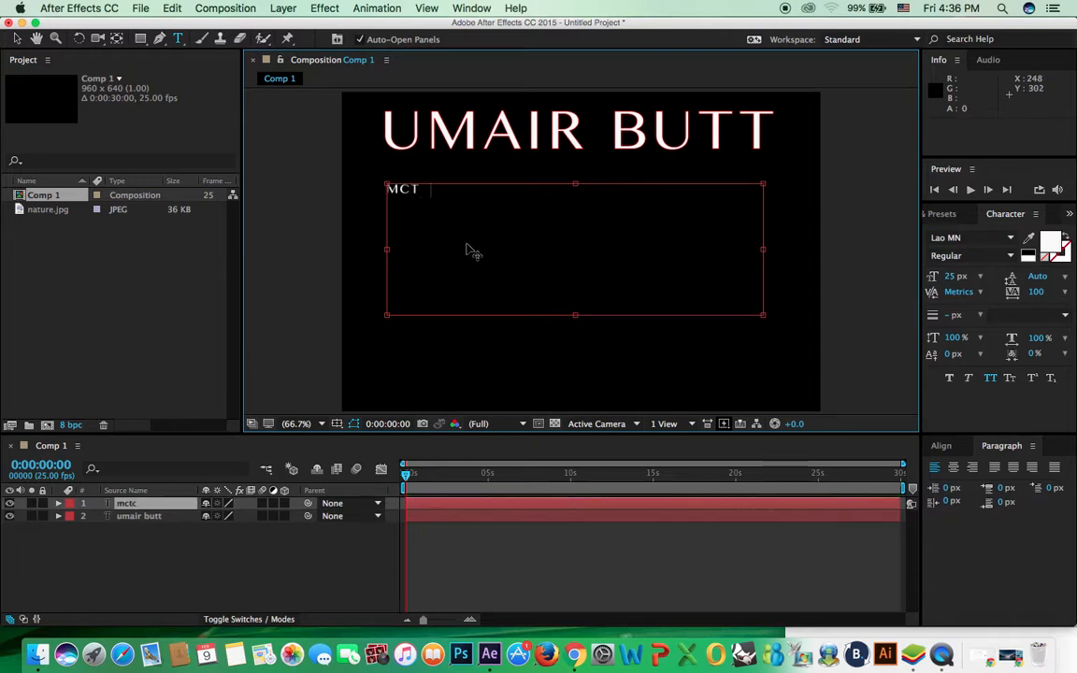
{"action": "type", "text": " e"}
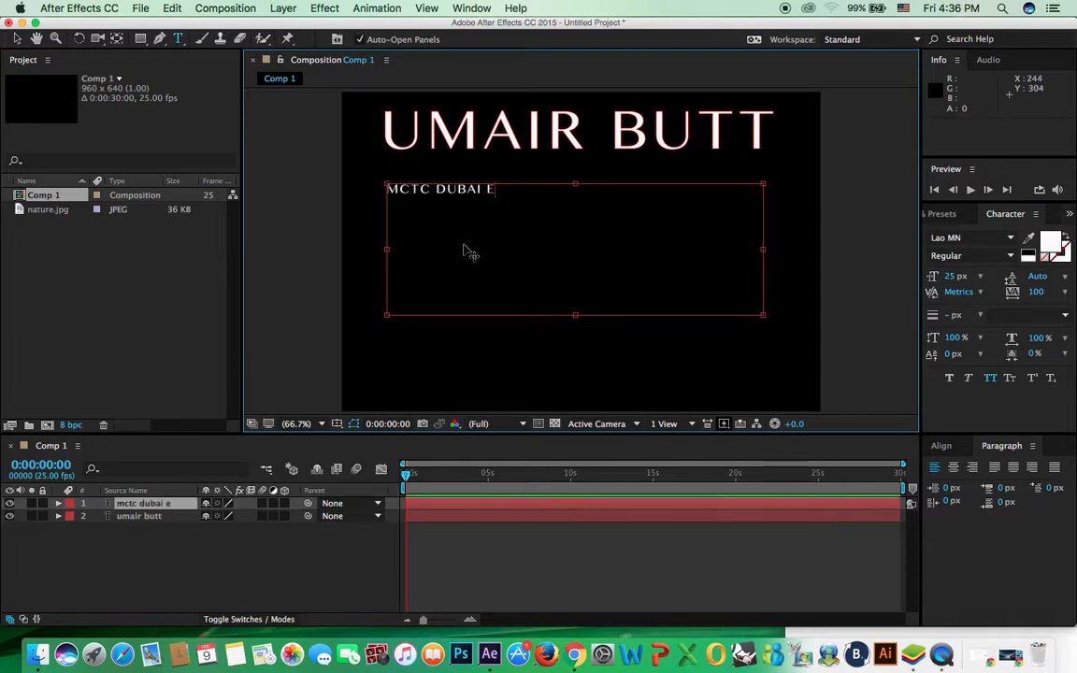
{"action": "key", "text": "BackSpace"}
{"action": "key", "text": "BackSpace"}
{"action": "key", "text": "BackSpace"}
{"action": "key", "text": "BackSpace"}
{"action": "key", "text": "BackSpace"}
{"action": "key", "text": "BackSpace"}
{"action": "key", "text": "BackSpace"}
{"action": "key", "text": "BackSpace"}
{"action": "key", "text": "BackSpace"}
{"action": "key", "text": "BackSpace"}
{"action": "left_click", "coordinate": [993, 380]}
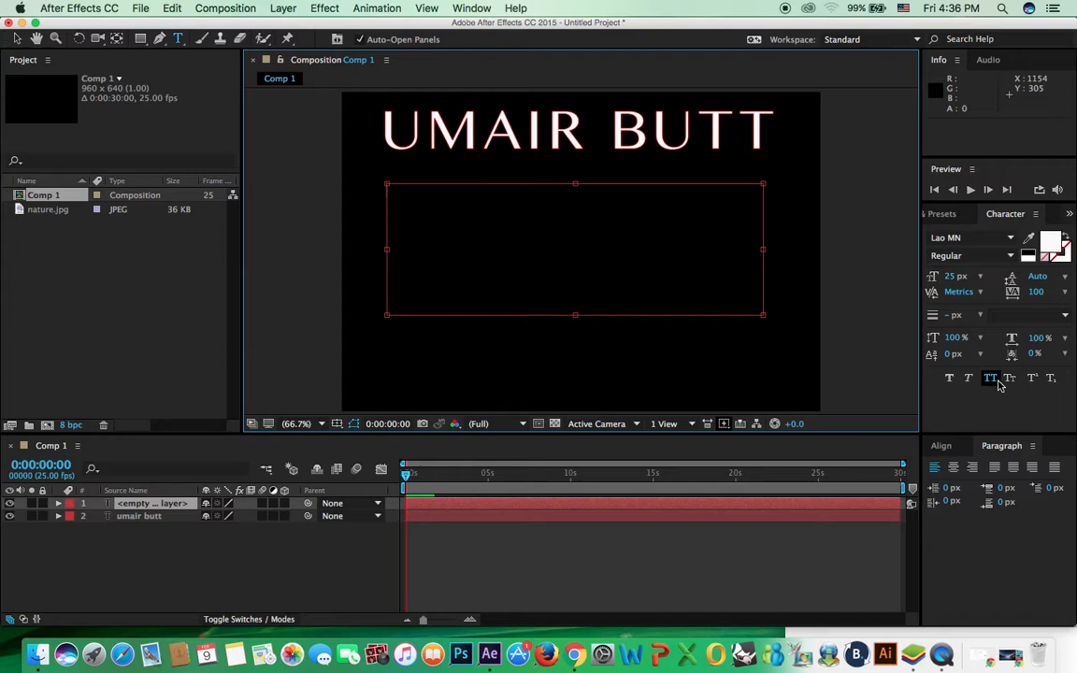
{"action": "left_click", "coordinate": [570, 229]}
Step: Type the lowercase institute description ending 'get your dream job.' and trim its box to fit
{"action": "type", "text": "mctc dubai educational institute"}
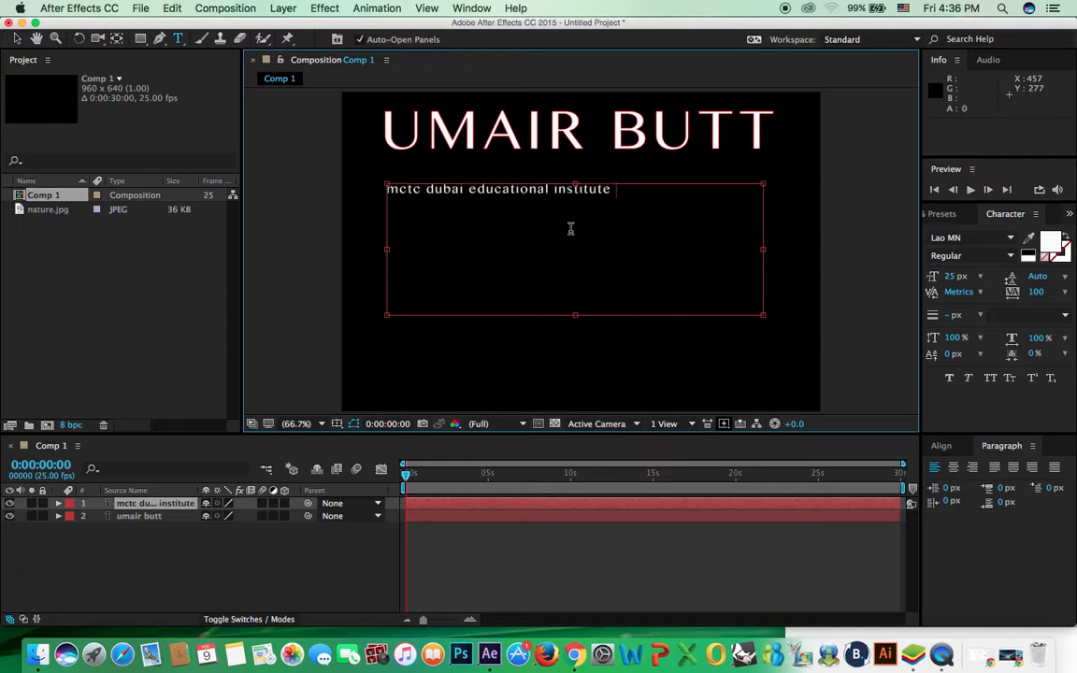
{"action": "type", "text": " is one of the "}
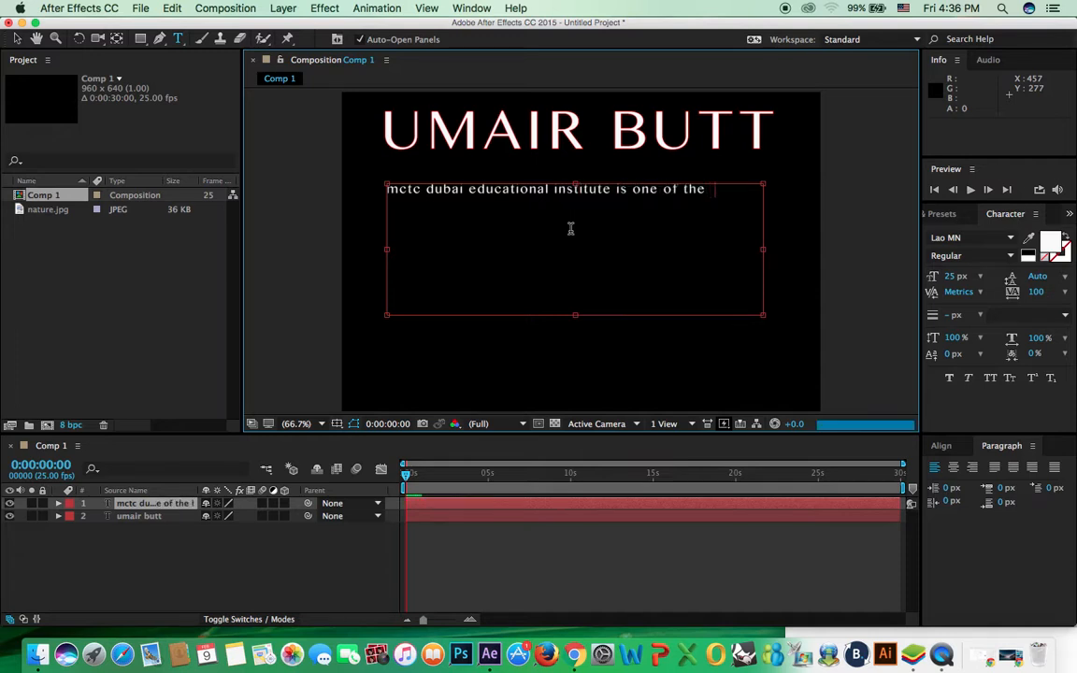
{"action": "type", "text": "leading institutes"}
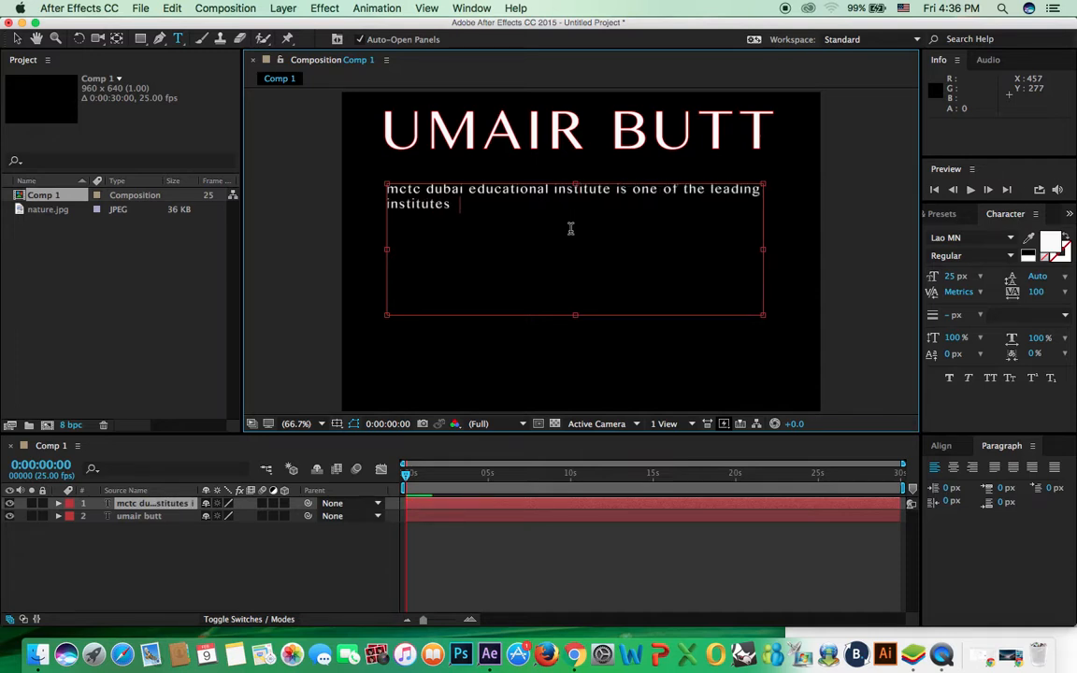
{"action": "type", "text": " in dubai, united"}
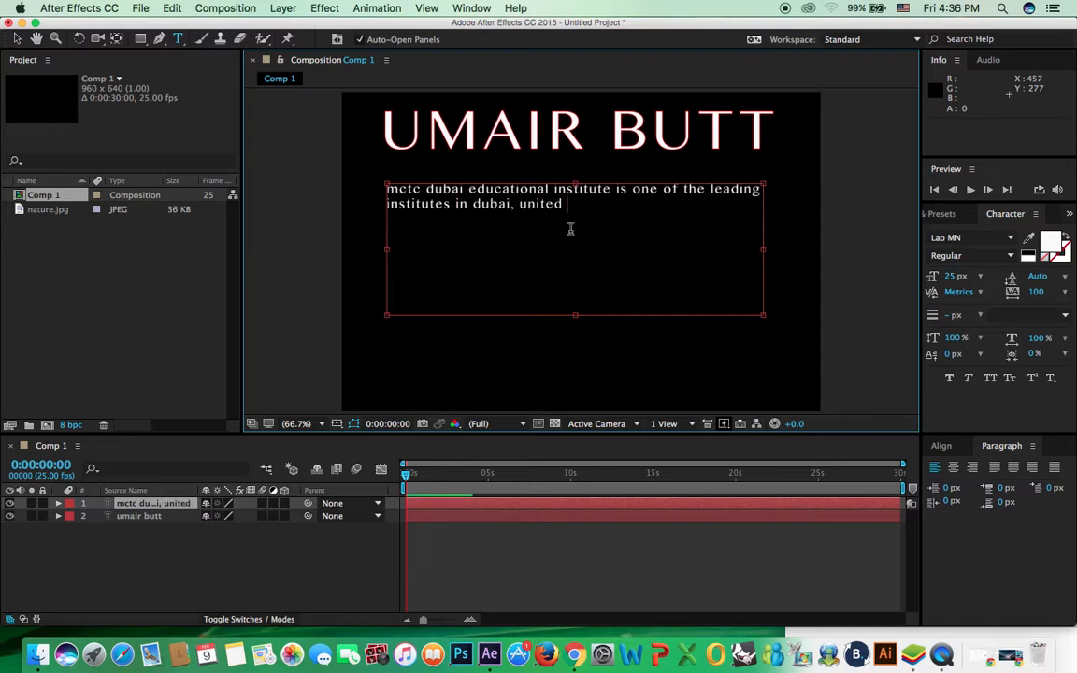
{"action": "type", "text": " arab em"}
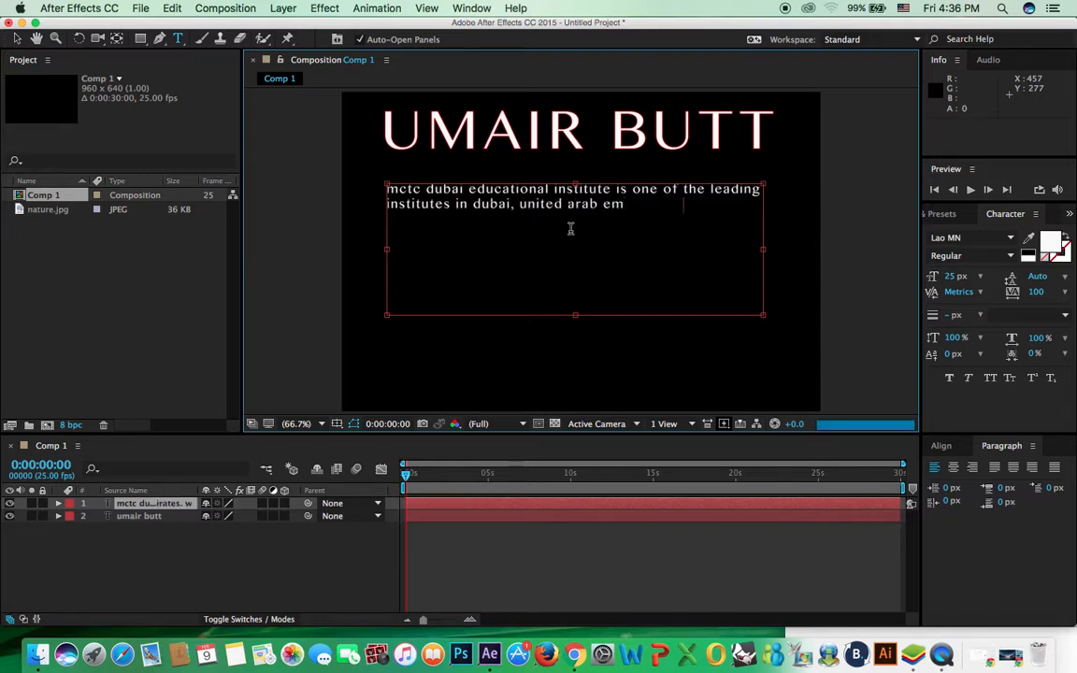
{"action": "type", "text": "irates. we offer"}
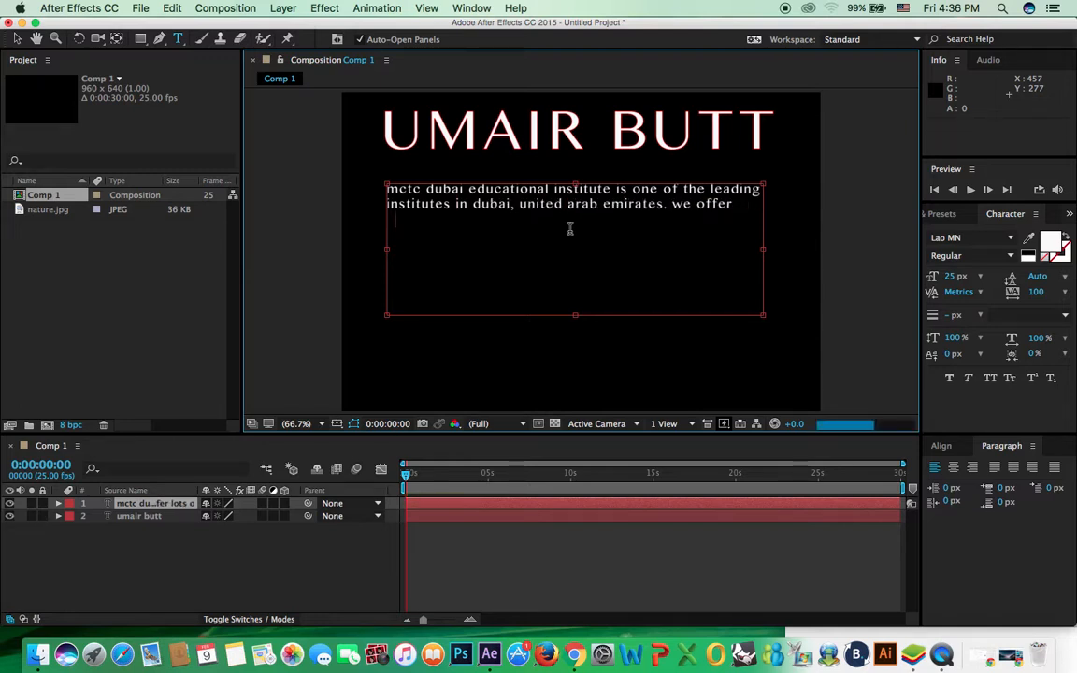
{"action": "type", "text": " lots of cours"}
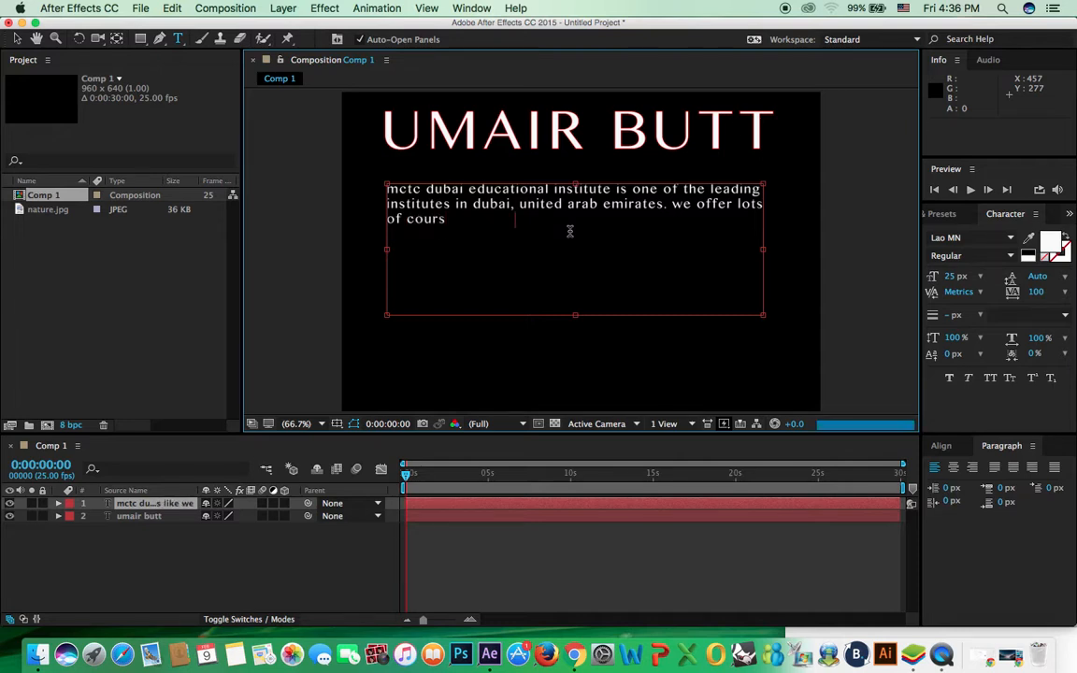
{"action": "type", "text": "es in web designing, web dev"}
{"action": "type", "text": "elopme"}
{"action": "type", "text": "nt, graphics des"}
{"action": "type", "text": "igning, vi"}
{"action": "type", "text": "deo editing,"}
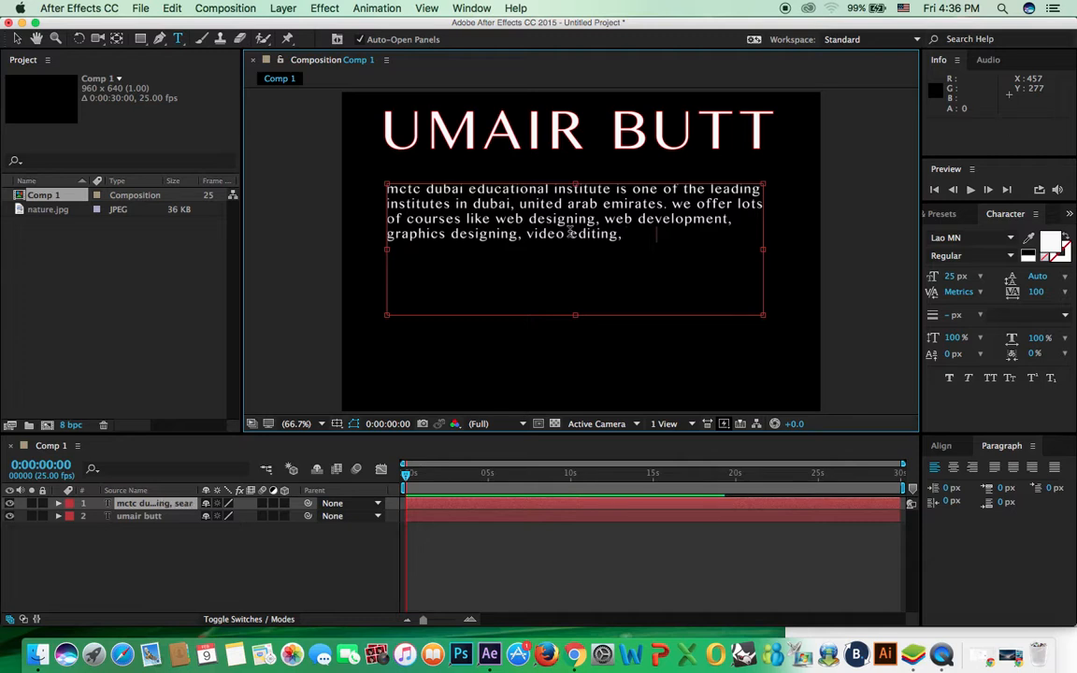
{"action": "type", "text": " search engine optimizat"}
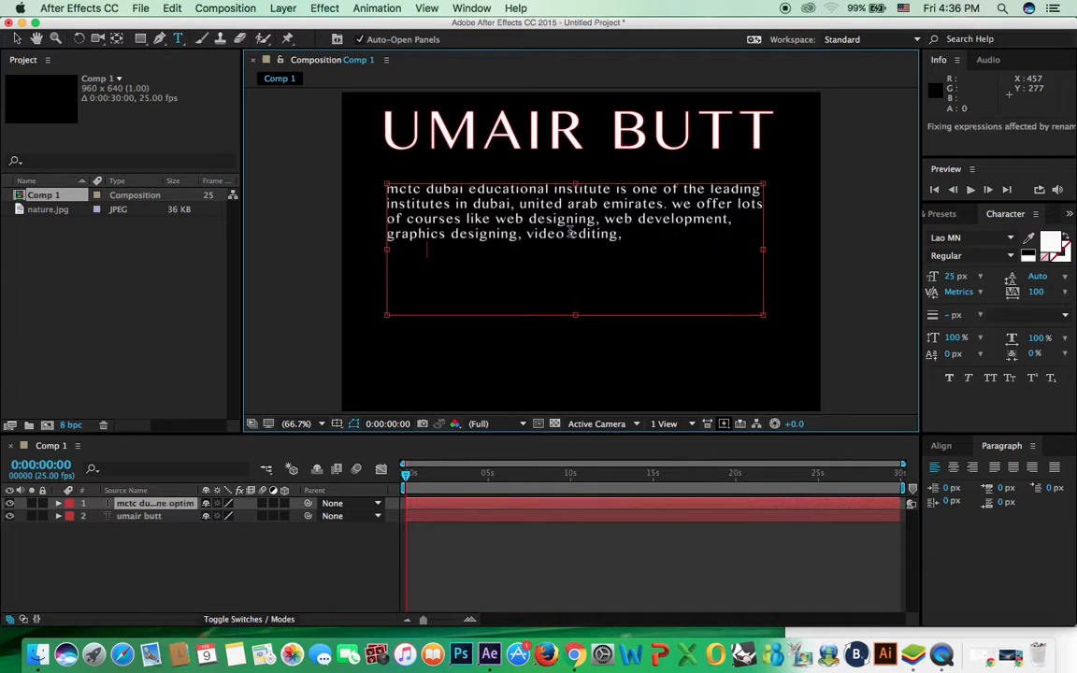
{"action": "type", "text": "ion, social media marketing and"}
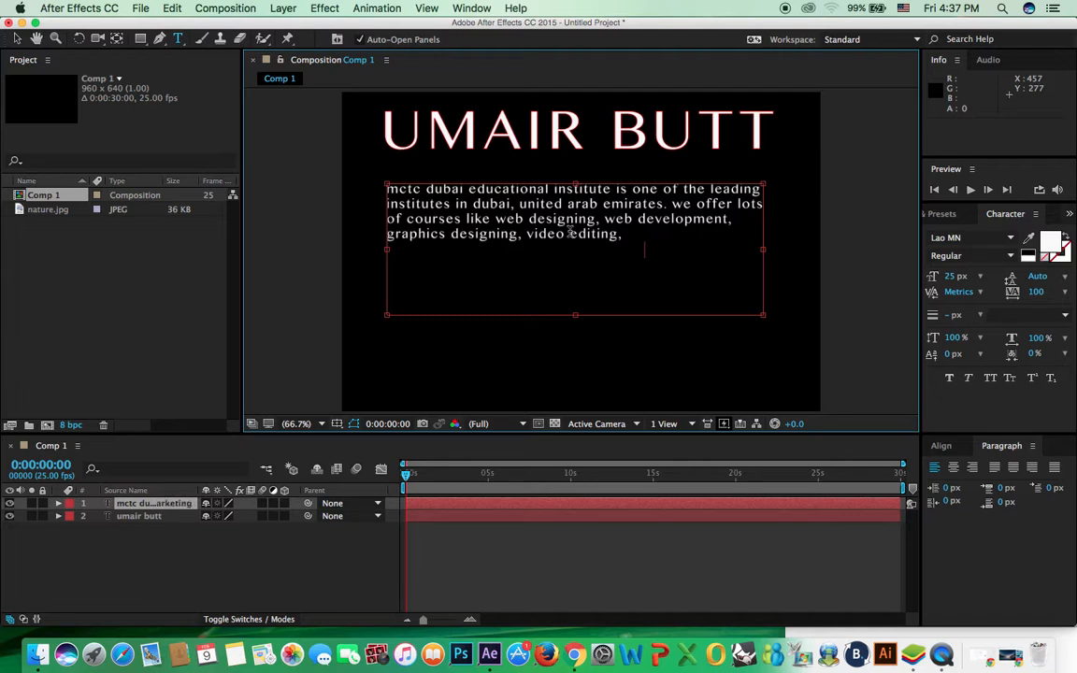
{"action": "type", "text": "al marketing and digtial media marketin"}
{"action": "type", "text": "g. enroll today and"}
{"action": "type", "text": " increase your profess"}
{"action": "type", "text": "ional skills"}
{"action": "type", "text": " and get your dream j"}
{"action": "type", "text": "ob."}
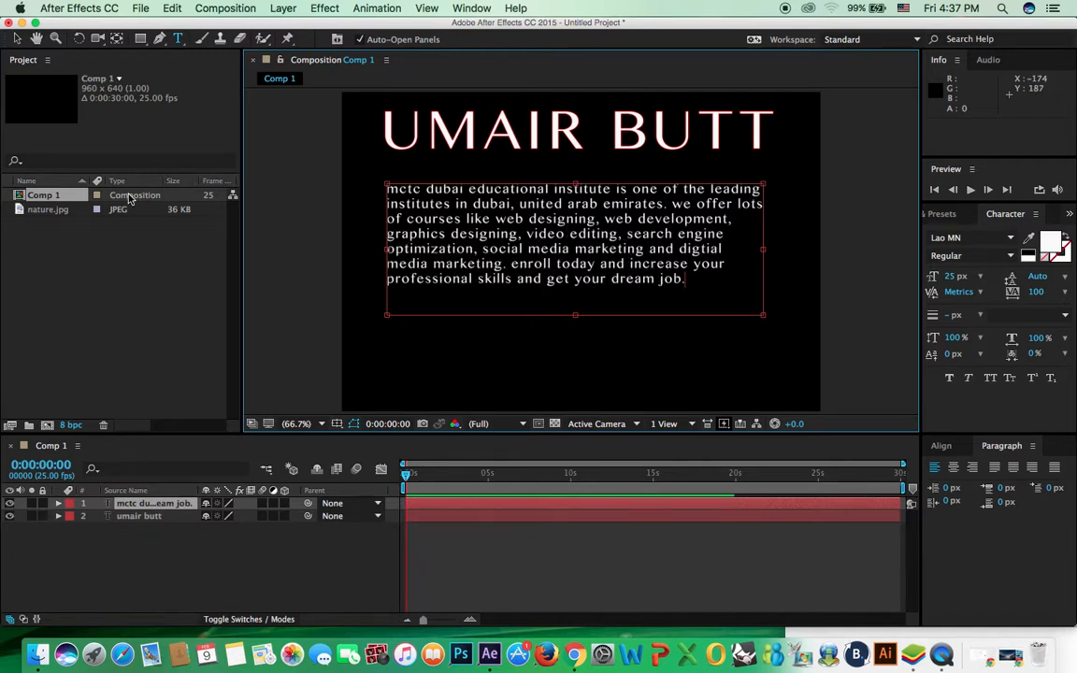
{"action": "left_click_drag", "start_coordinate": [576, 315], "coordinate": [583, 291]}
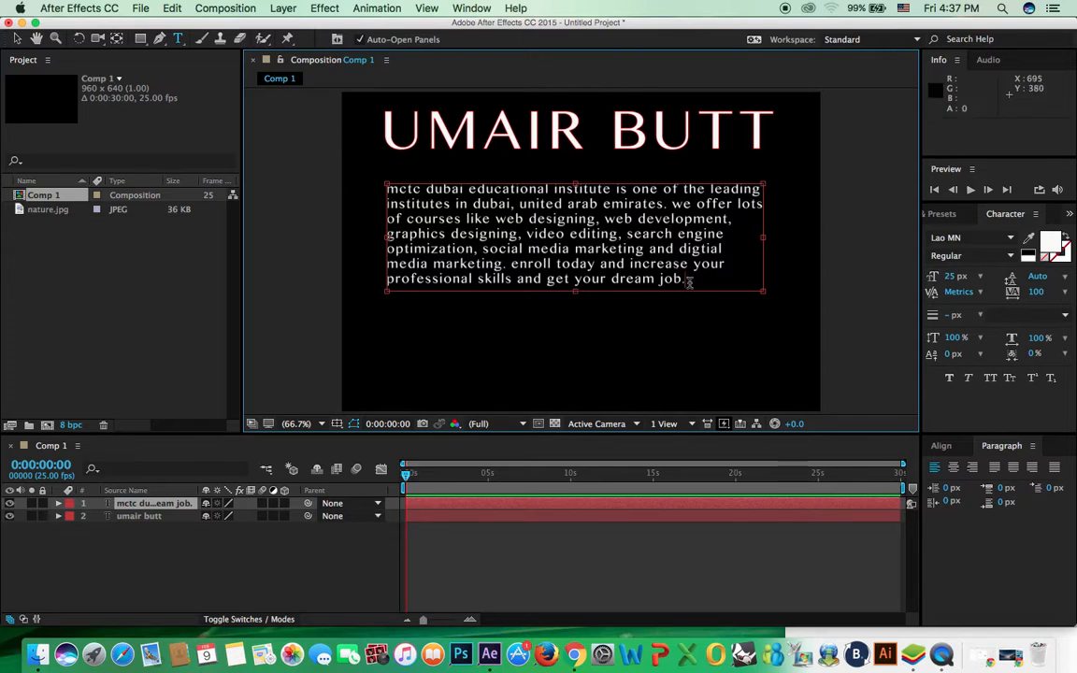
Step: Select the institute paragraph and apply Justify Last Left from the Paragraph panel
{"action": "left_click_drag", "start_coordinate": [698, 281], "coordinate": [354, 207]}
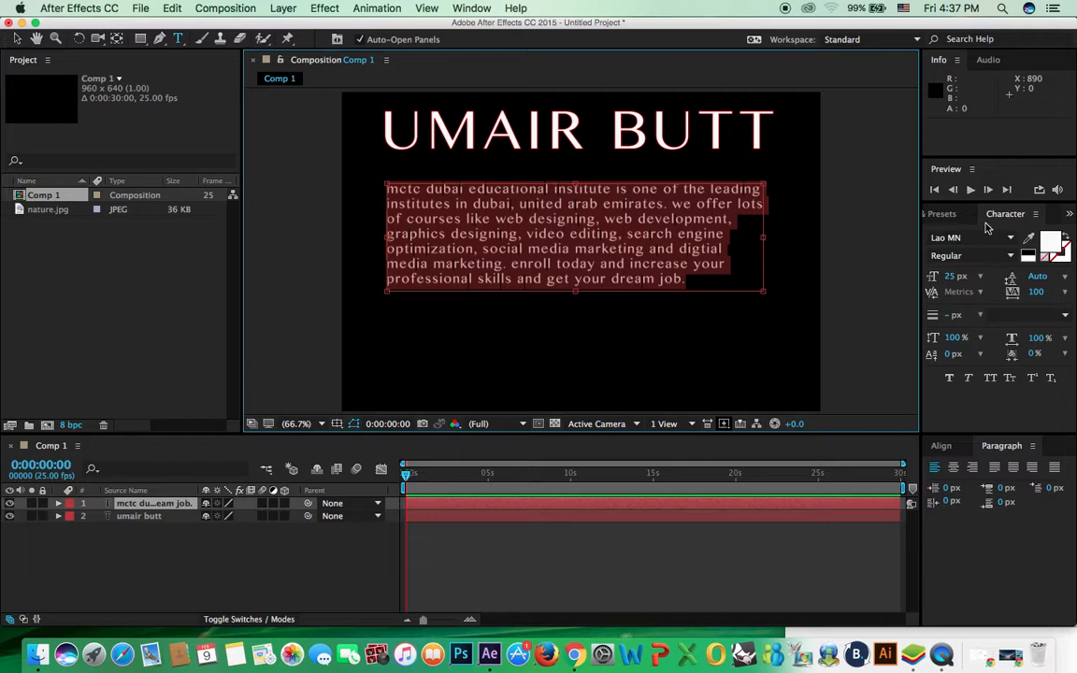
{"action": "left_click", "coordinate": [479, 9]}
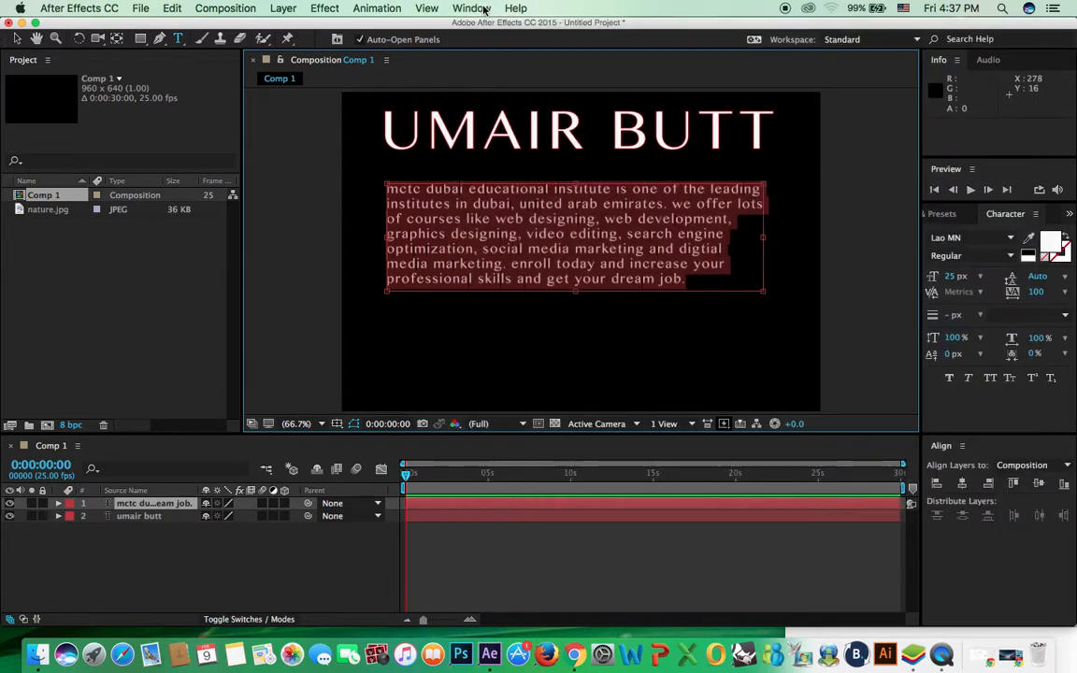
{"action": "left_click", "coordinate": [479, 9]}
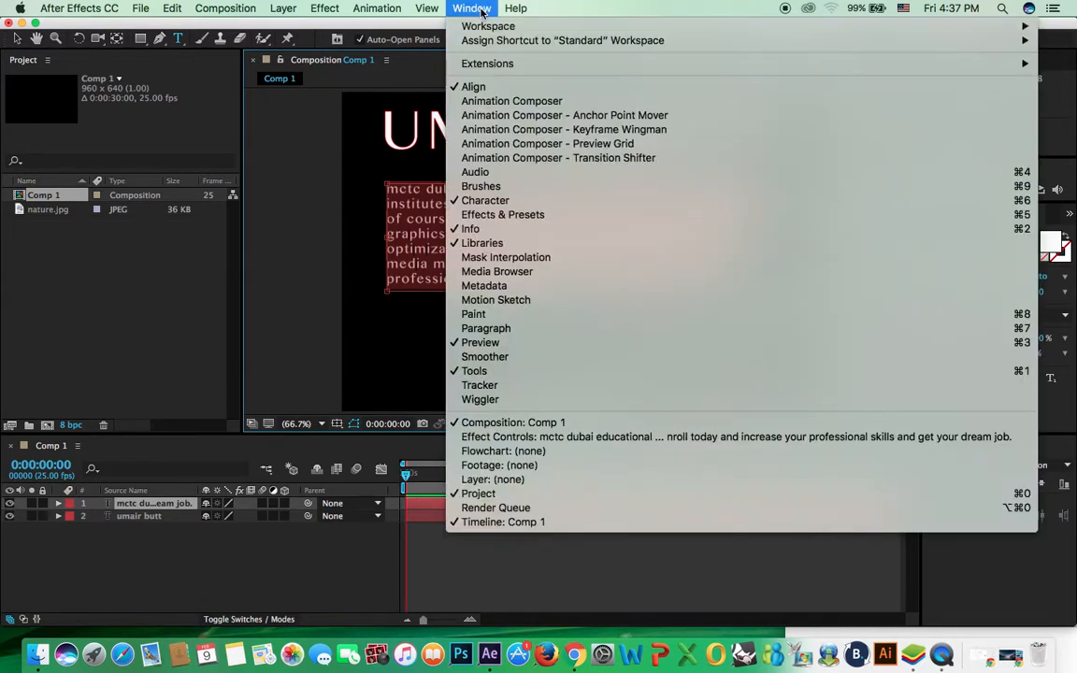
{"action": "left_click", "coordinate": [504, 329]}
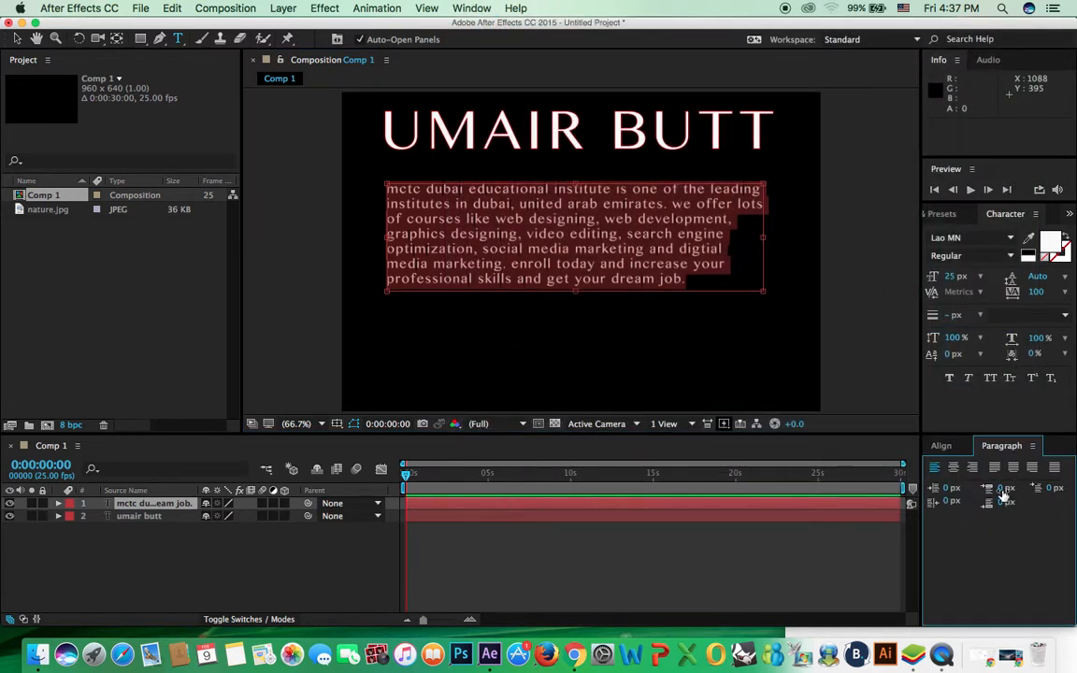
{"action": "left_click", "coordinate": [996, 468]}
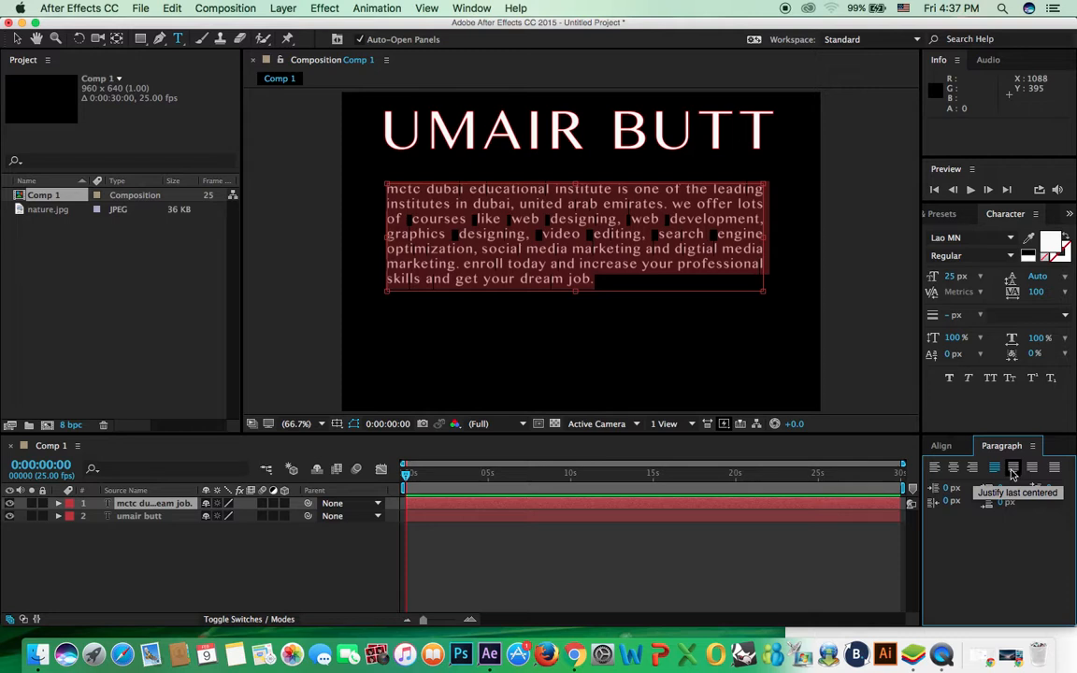
{"action": "left_click", "coordinate": [1012, 470]}
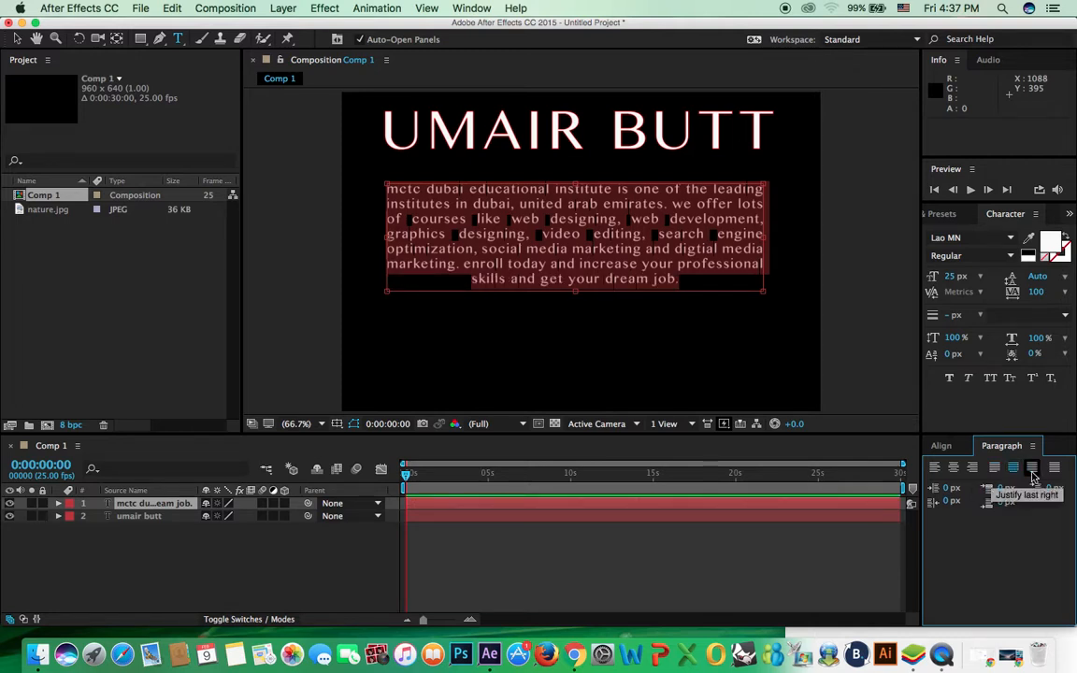
{"action": "left_click", "coordinate": [1033, 472]}
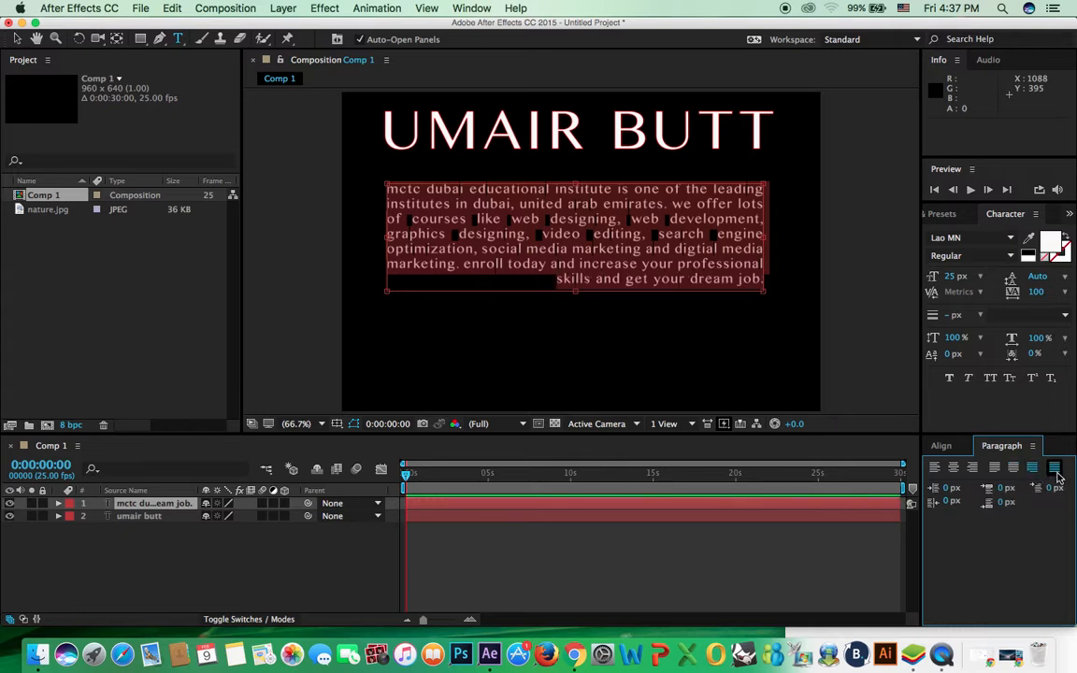
{"action": "left_click", "coordinate": [1053, 468]}
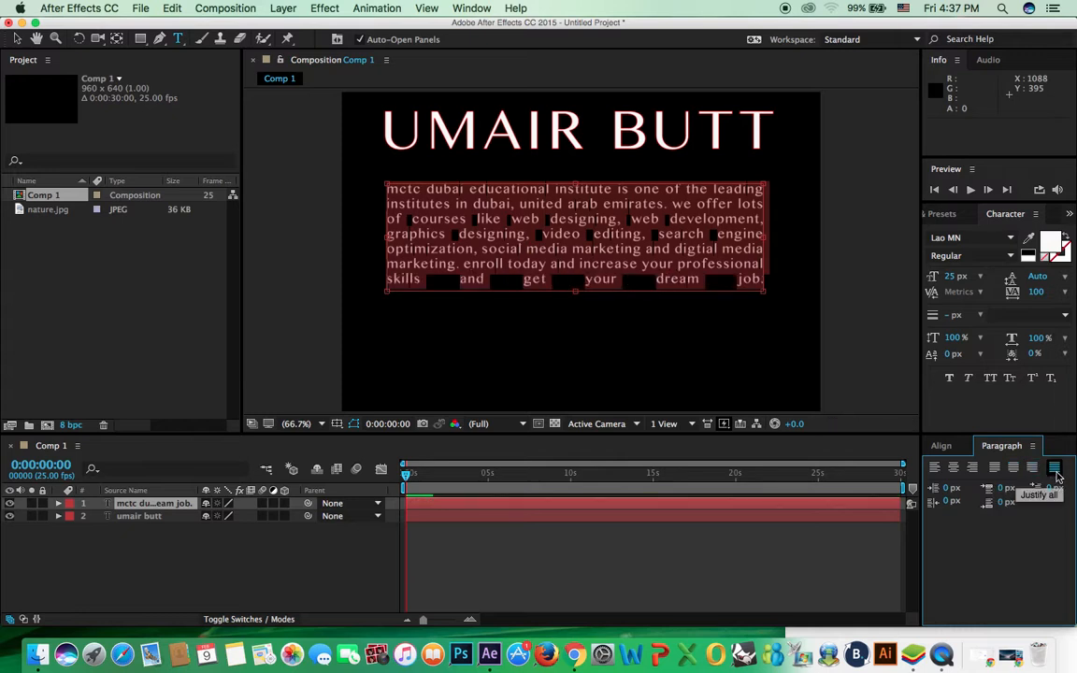
{"action": "left_click", "coordinate": [993, 468]}
{"action": "left_click", "coordinate": [657, 262]}
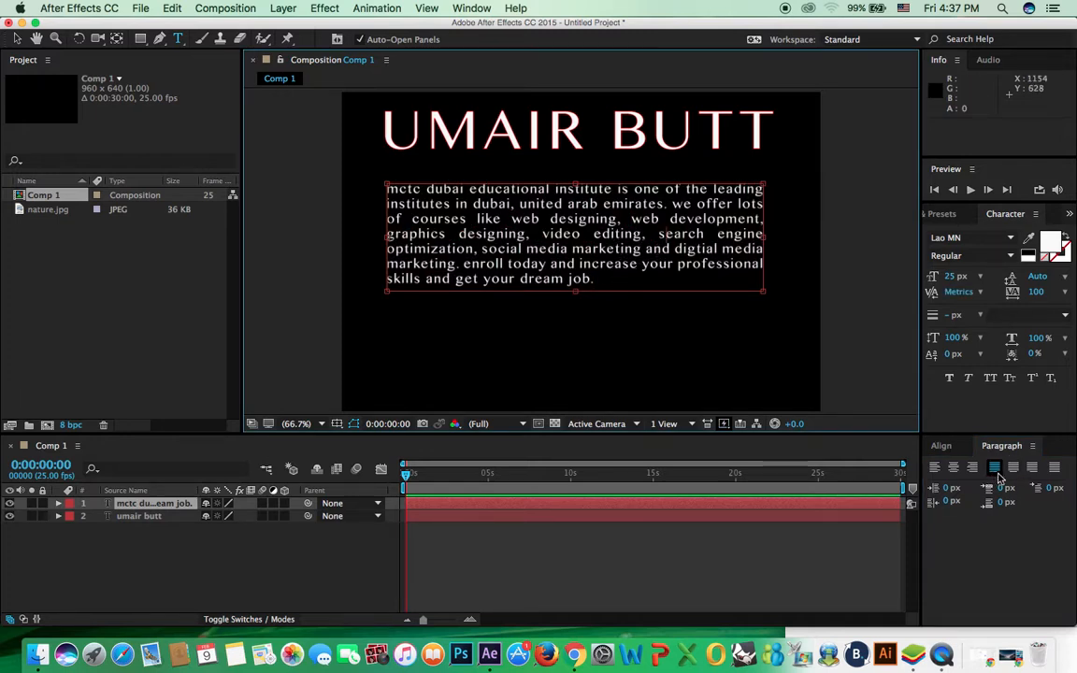
{"action": "left_click", "coordinate": [17, 38]}
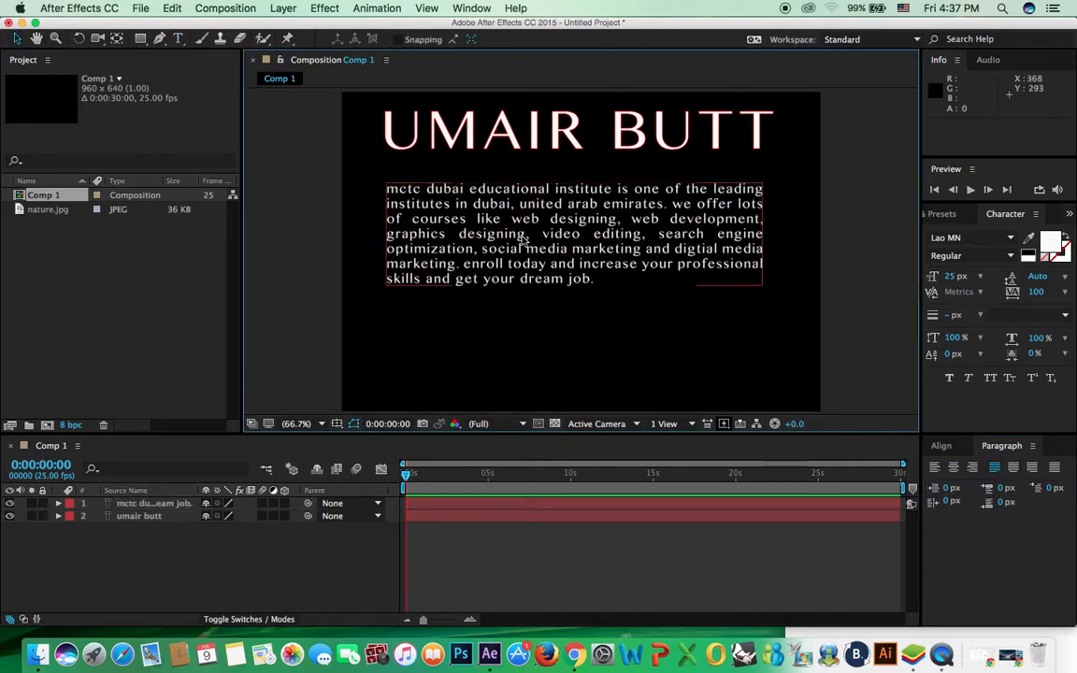
Step: Drag the paragraph and the name title lower in the frame
{"action": "left_click_drag", "start_coordinate": [521, 240], "coordinate": [536, 305]}
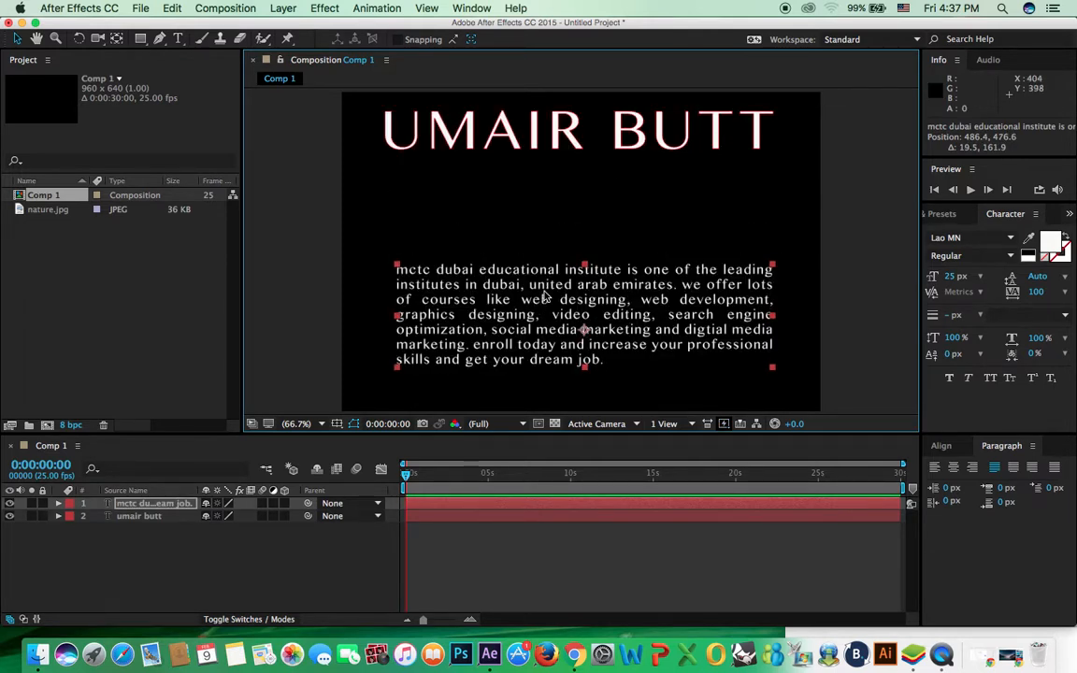
{"action": "left_click_drag", "start_coordinate": [533, 129], "coordinate": [539, 179]}
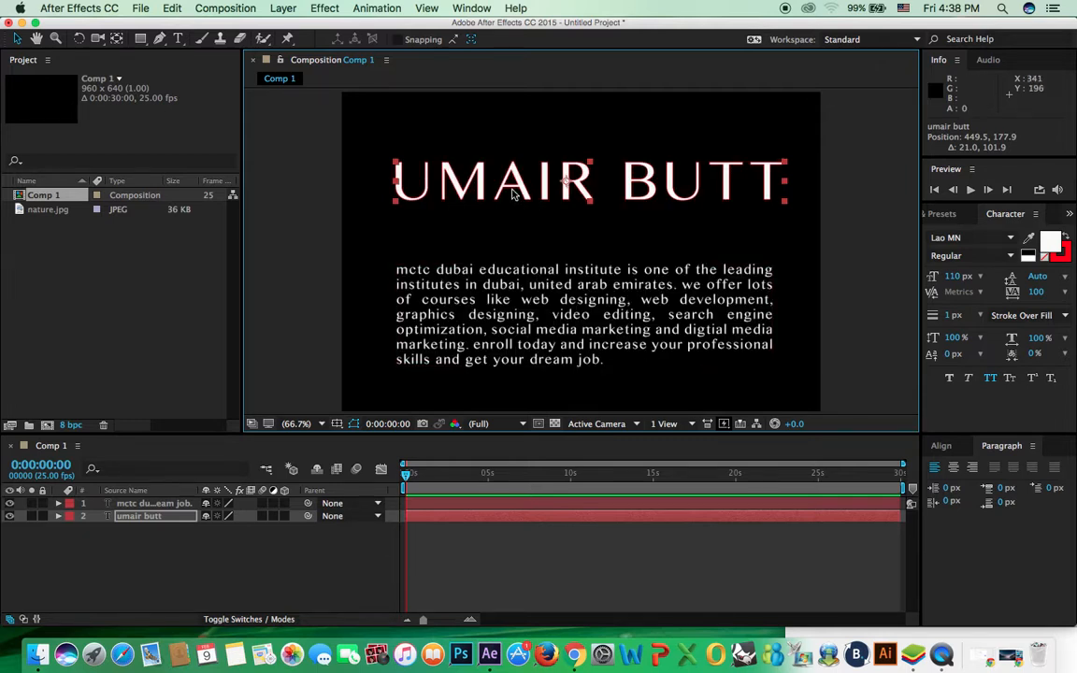
{"action": "left_click_drag", "start_coordinate": [465, 175], "coordinate": [474, 207]}
{"action": "key", "text": "Caps_Lock"}
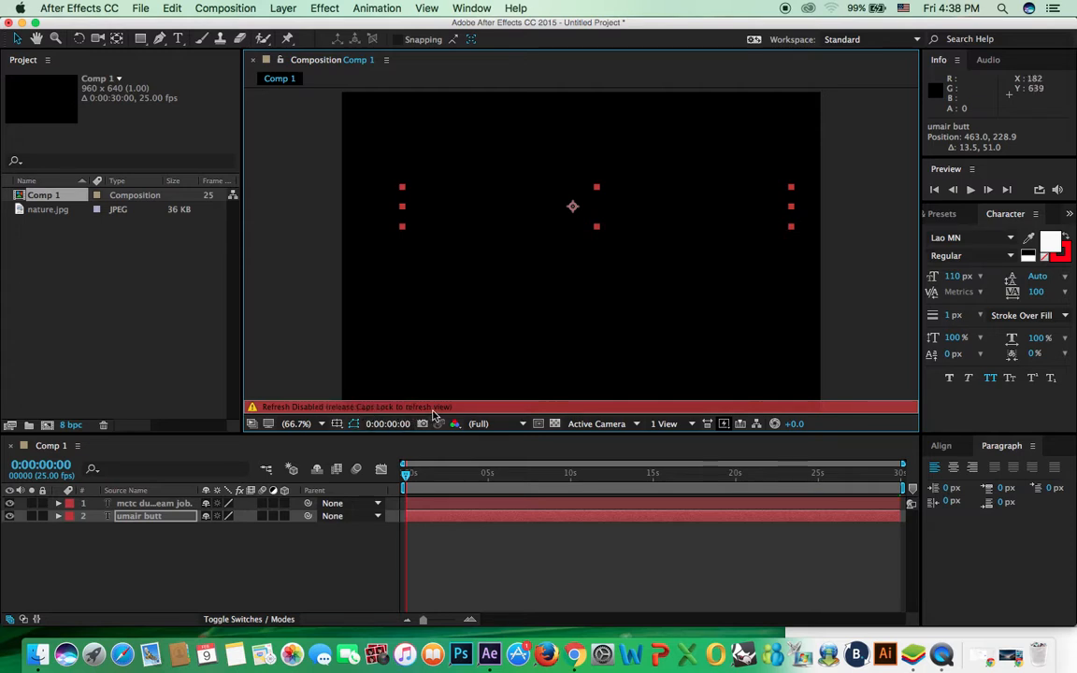
{"action": "key", "text": "Caps_Lock"}
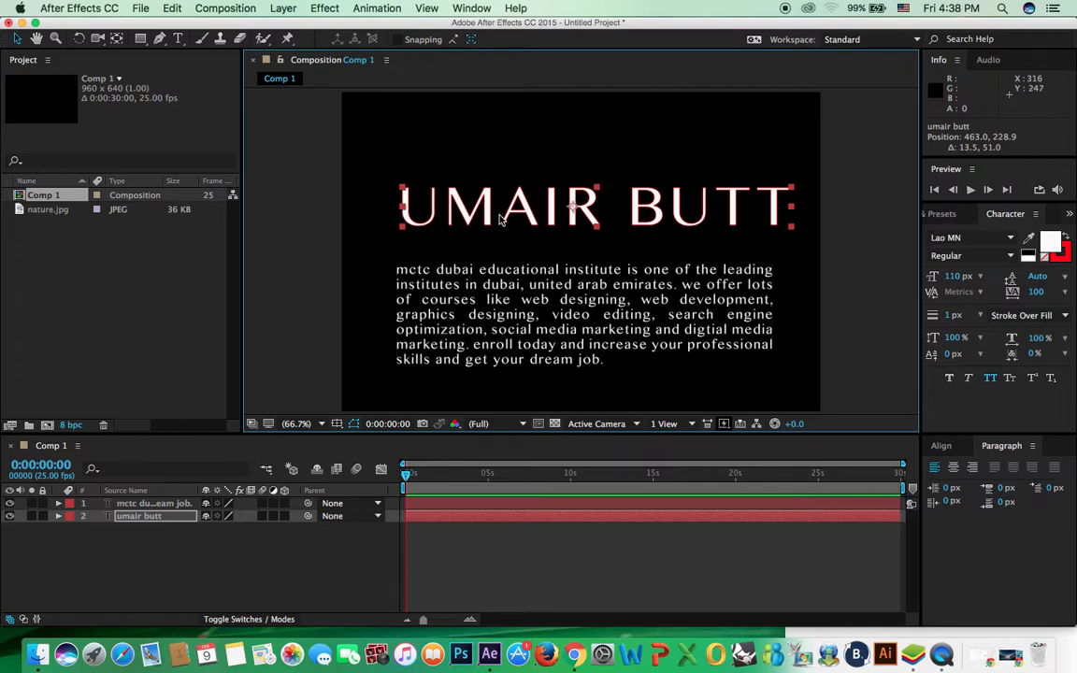
{"action": "left_click_drag", "start_coordinate": [493, 211], "coordinate": [487, 214]}
Step: Start a new empty text layer near the top of the frame
{"action": "key", "text": "t"}
{"action": "left_click", "coordinate": [424, 149]}
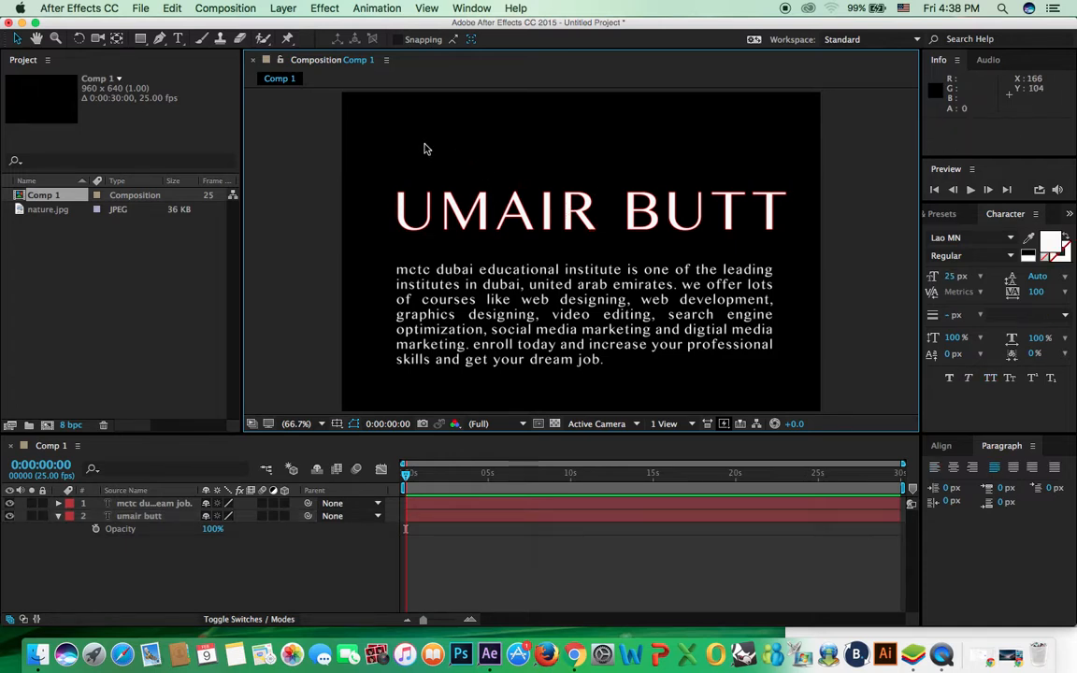
{"action": "left_click", "coordinate": [178, 39]}
{"action": "left_click", "coordinate": [402, 140]}
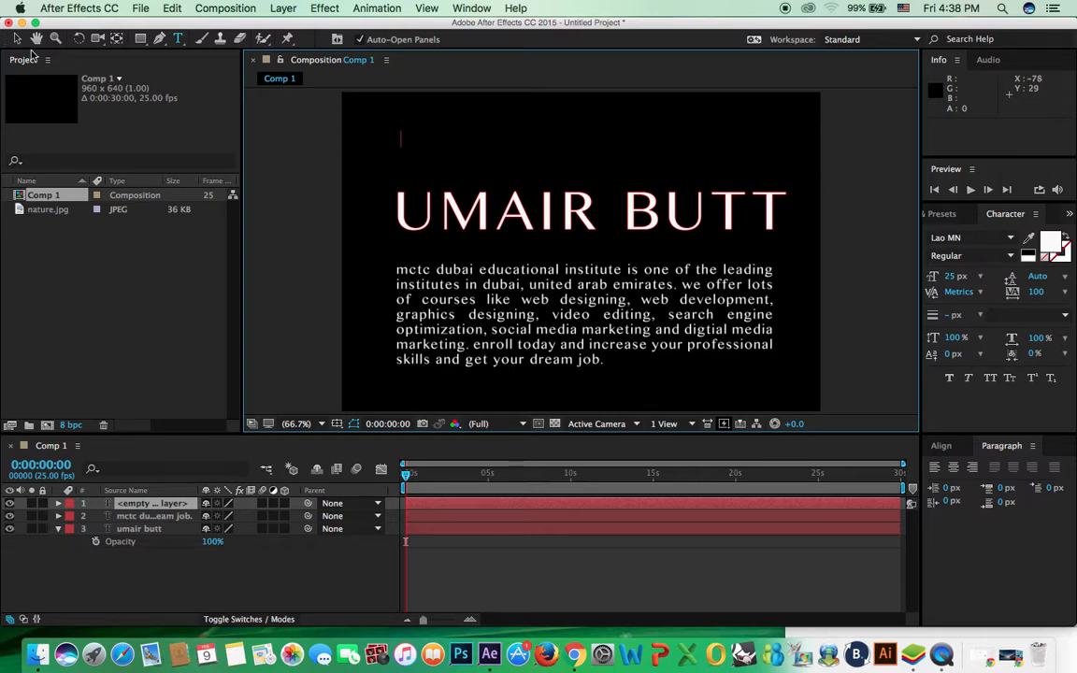
Step: Replace the empty layer with a new text layer reading 'mcTC DUBAI EDUCATIONAL INSITUTE'
{"action": "left_click", "coordinate": [18, 38]}
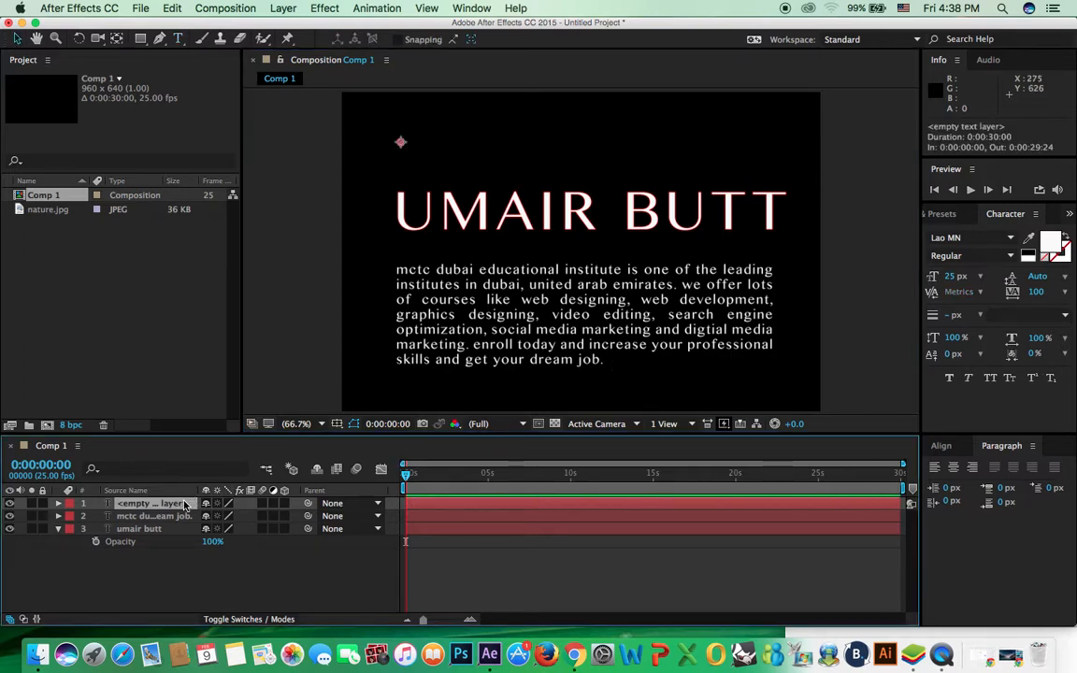
{"action": "key", "text": "Delete"}
{"action": "key", "text": "super+t"}
{"action": "left_click", "coordinate": [410, 143]}
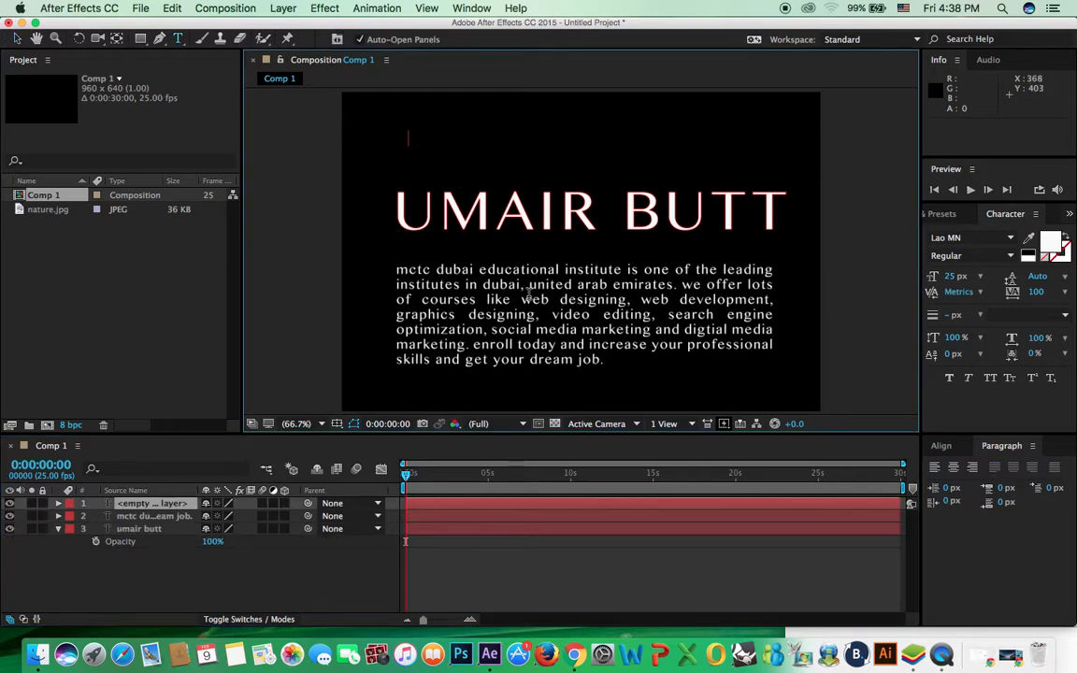
{"action": "type", "text": "mc"}
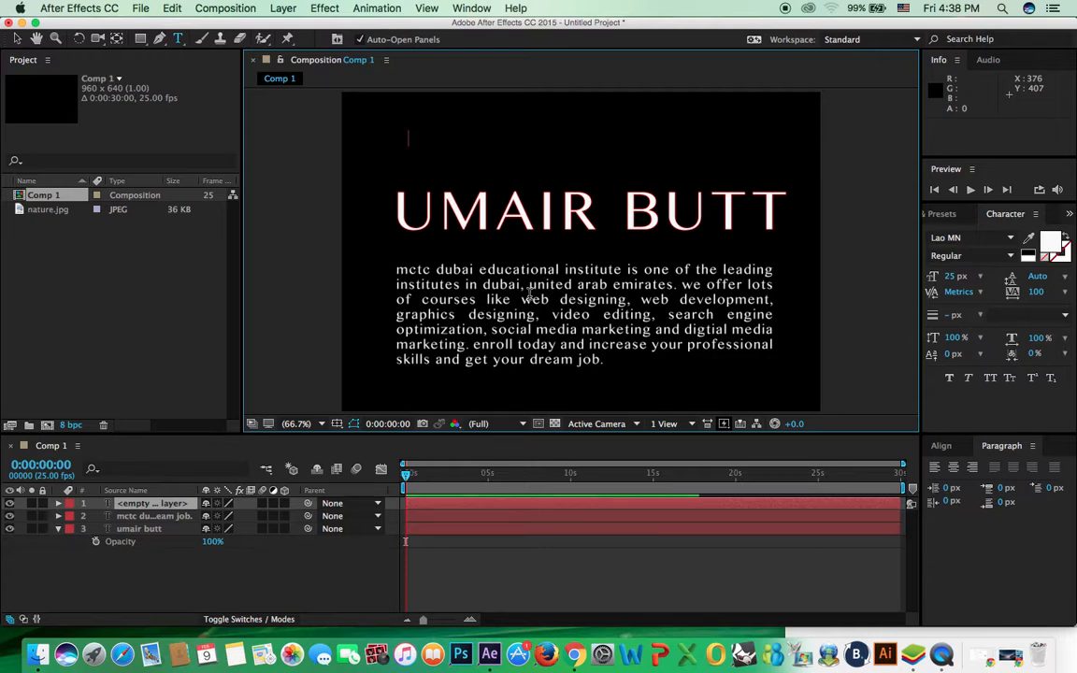
{"action": "type", "text": "TC DUBAI EDUCATIONAL INSITUTE"}
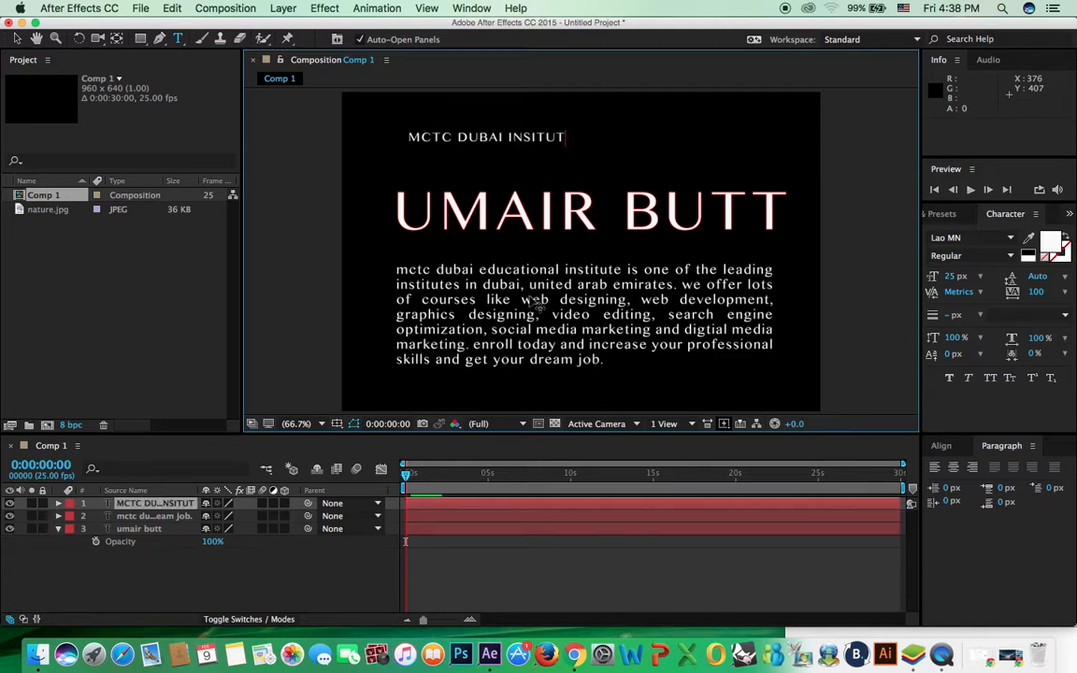
{"action": "left_click", "coordinate": [15, 38]}
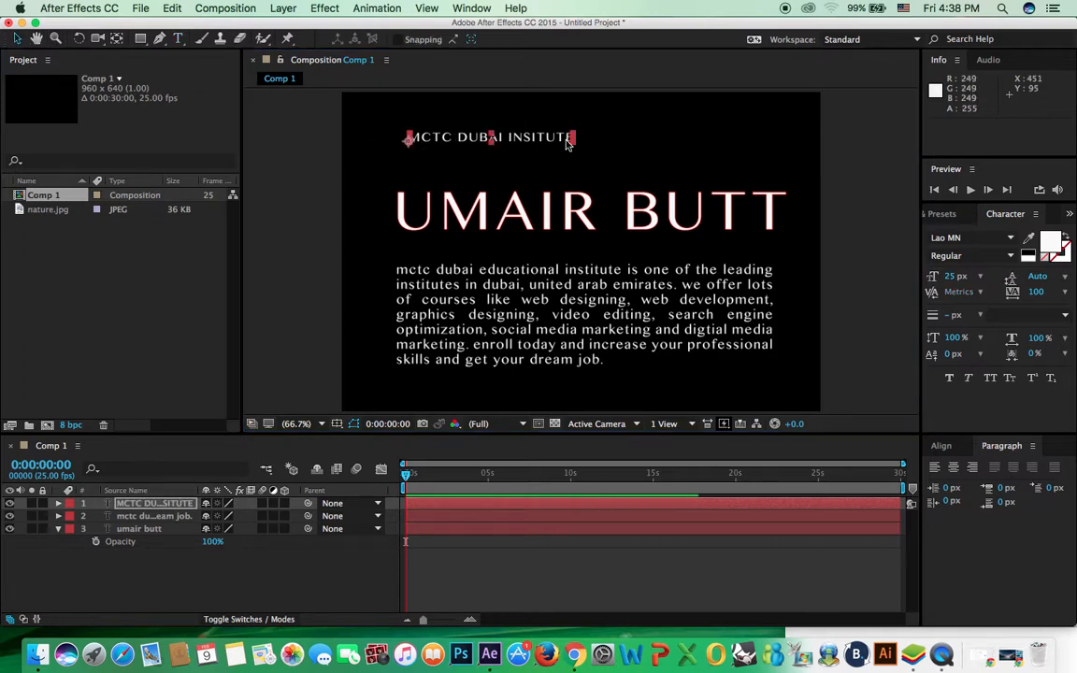
Step: Center the institute line just above the name title
{"action": "left_click_drag", "start_coordinate": [535, 142], "coordinate": [644, 141]}
{"action": "key", "text": "Caps_Lock"}
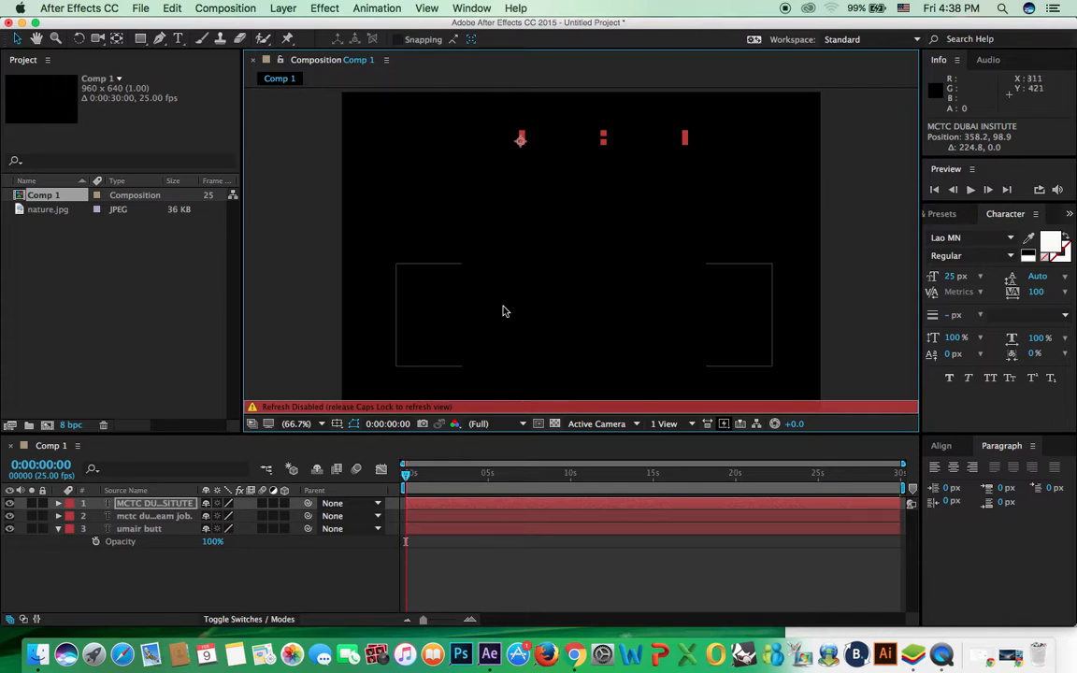
{"action": "key", "text": "Caps_Lock"}
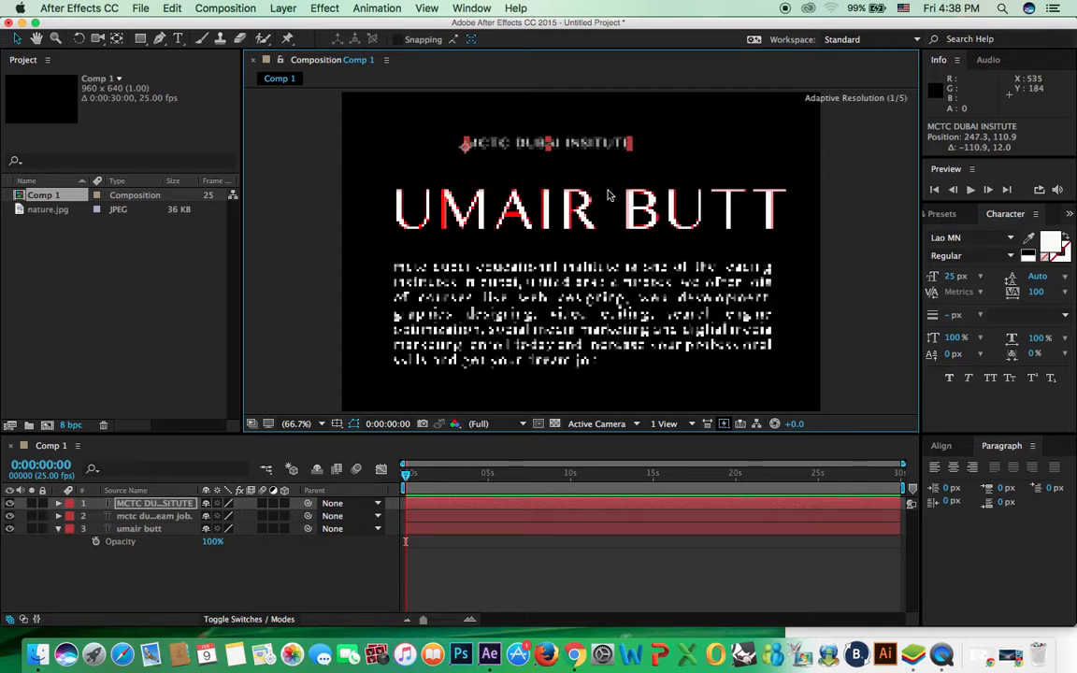
{"action": "left_click", "coordinate": [587, 213]}
{"action": "left_click_drag", "start_coordinate": [580, 149], "coordinate": [633, 169]}
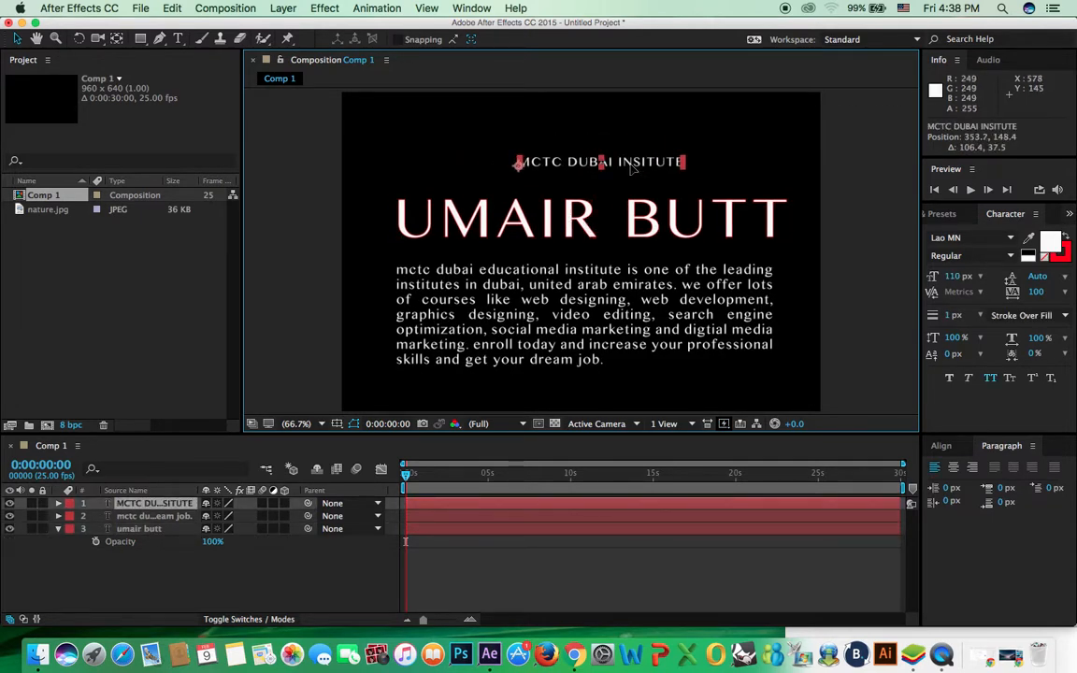